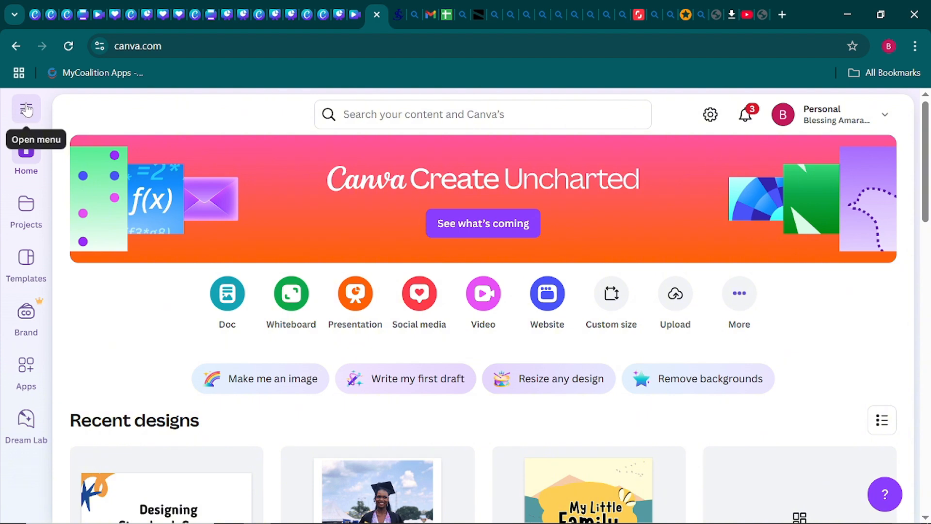
- Create a new blank Book Cover design at 1410 × 2250 px via a 'book cover' search
{"action": "left_click", "coordinate": [27, 110]}
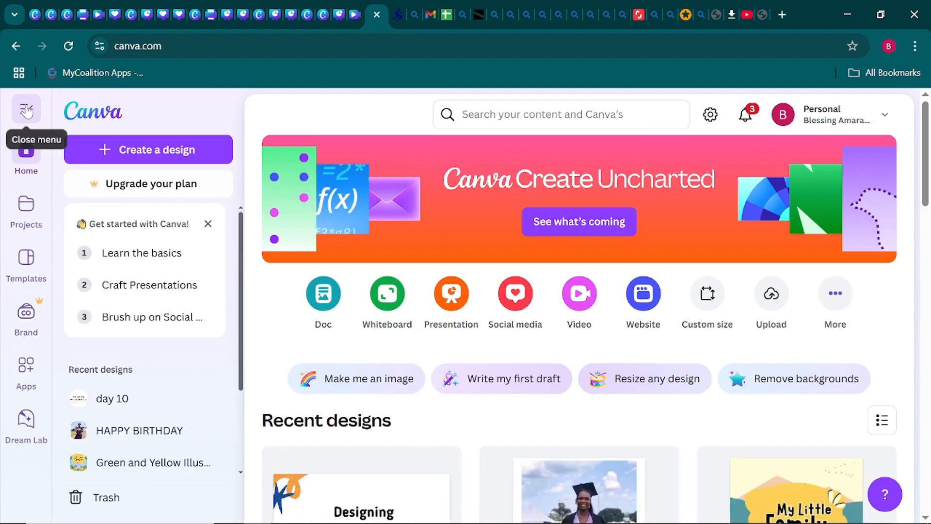
{"action": "left_click", "coordinate": [112, 157]}
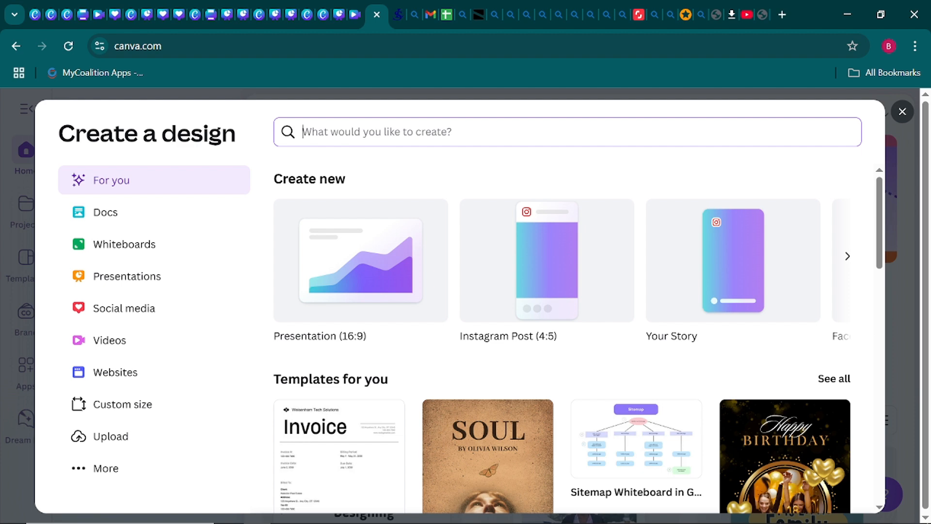
{"action": "type", "text": "book"}
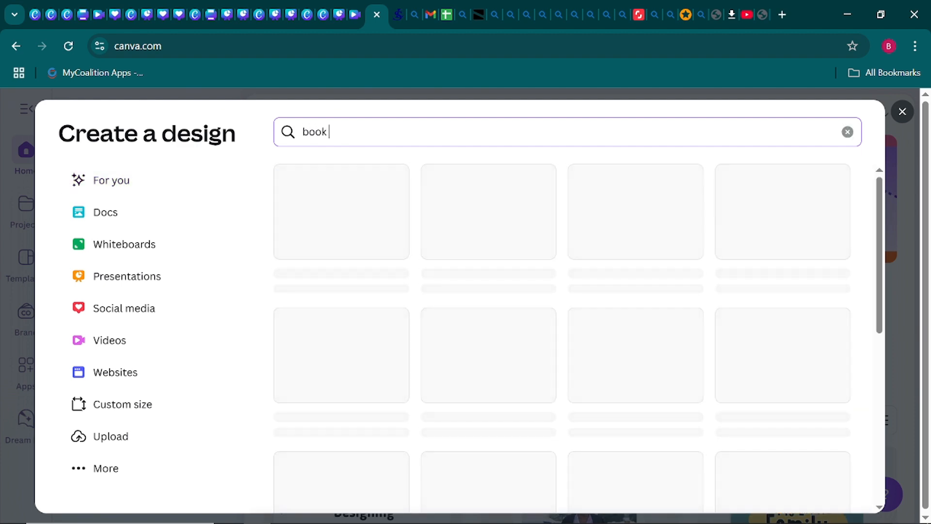
{"action": "type", "text": " cover"}
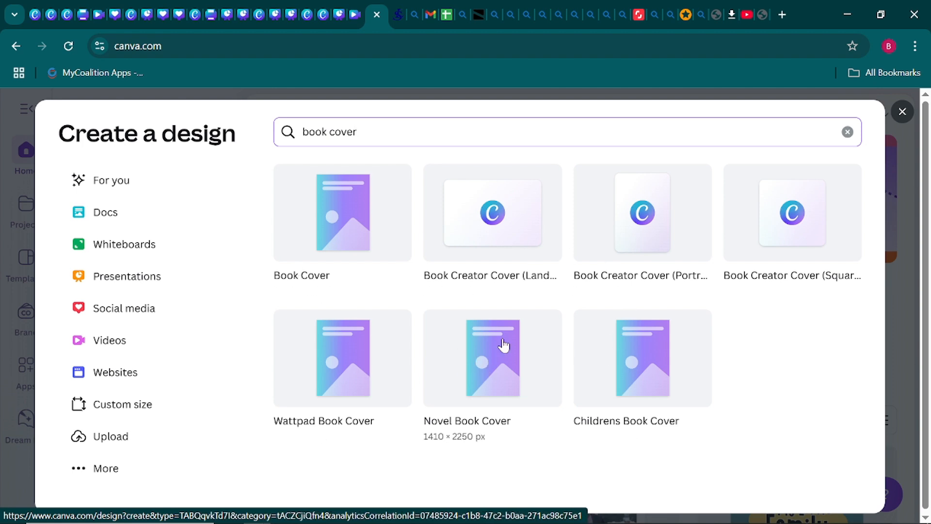
{"action": "left_click", "coordinate": [355, 227]}
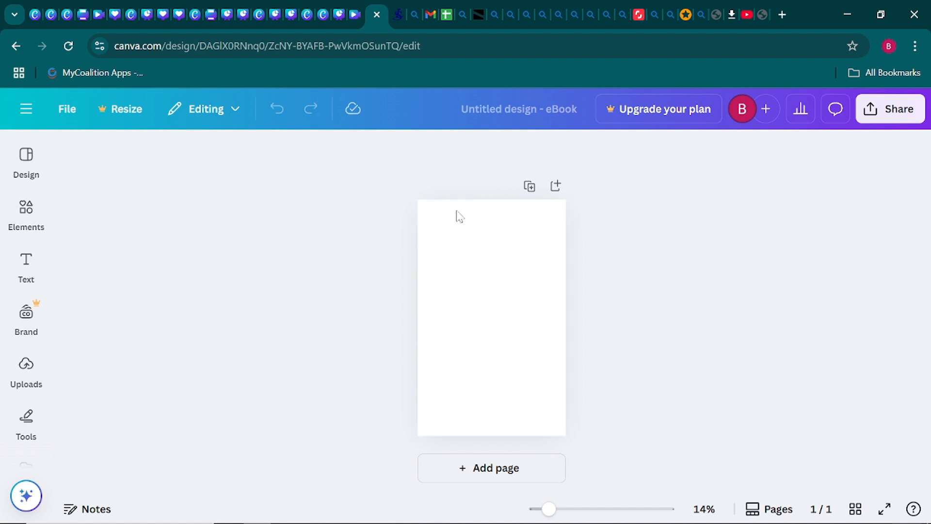
- Set the cover page background to a custom pale peach, #FFE5D5
{"action": "left_click", "coordinate": [519, 316]}
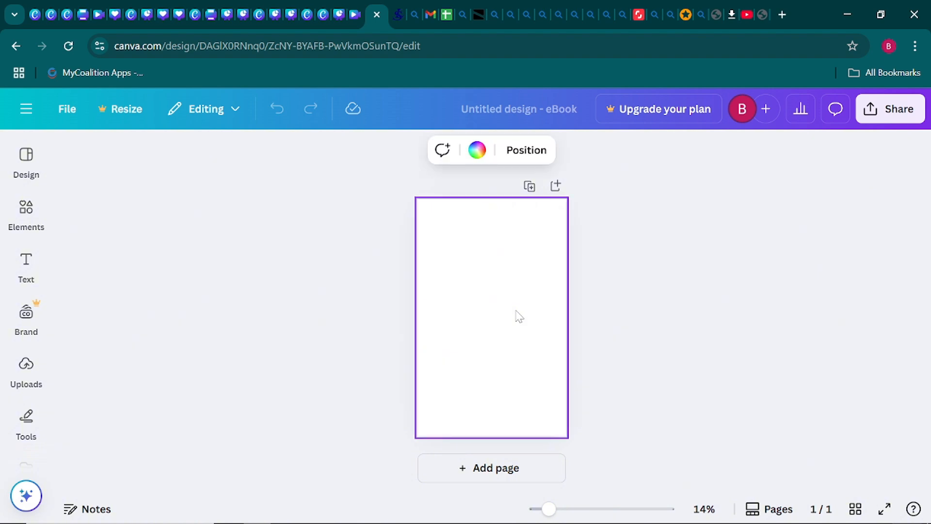
{"action": "left_click", "coordinate": [479, 151]}
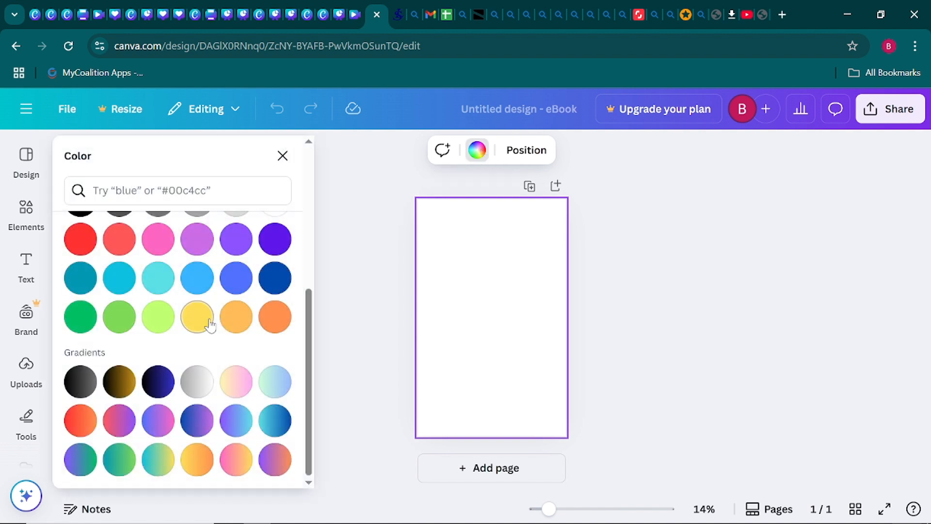
{"action": "left_click", "coordinate": [240, 318]}
{"action": "left_click", "coordinate": [275, 317]}
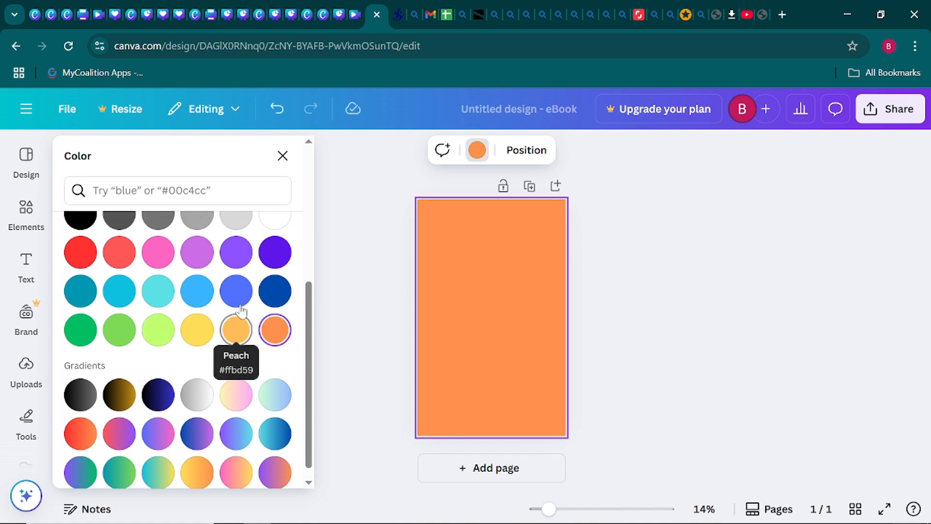
{"action": "scroll", "coordinate": [243, 310], "scroll_direction": "up", "scroll_amount": 5}
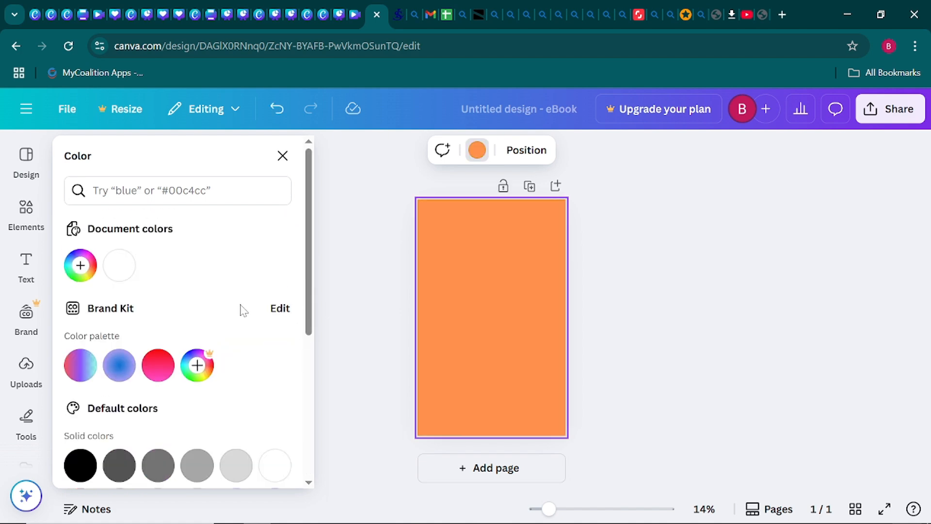
{"action": "left_click", "coordinate": [79, 268]}
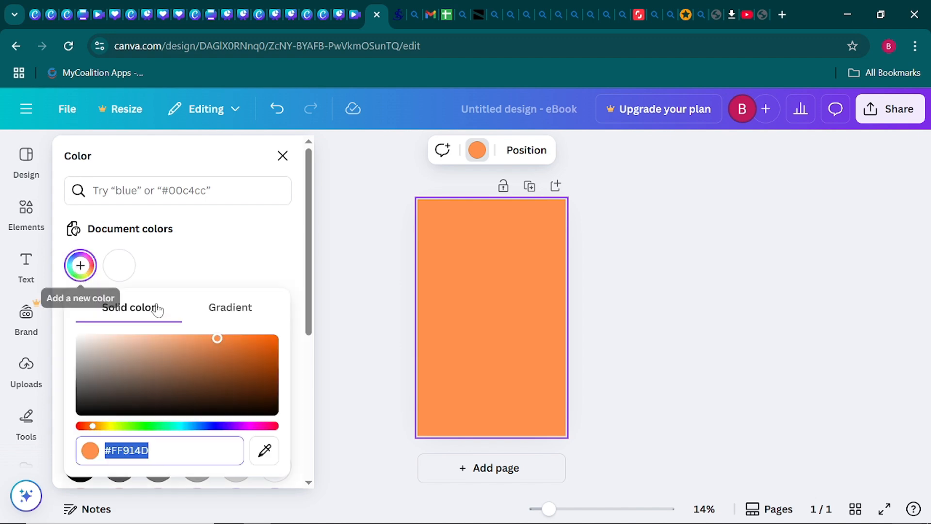
{"action": "left_click_drag", "start_coordinate": [213, 338], "coordinate": [111, 338]}
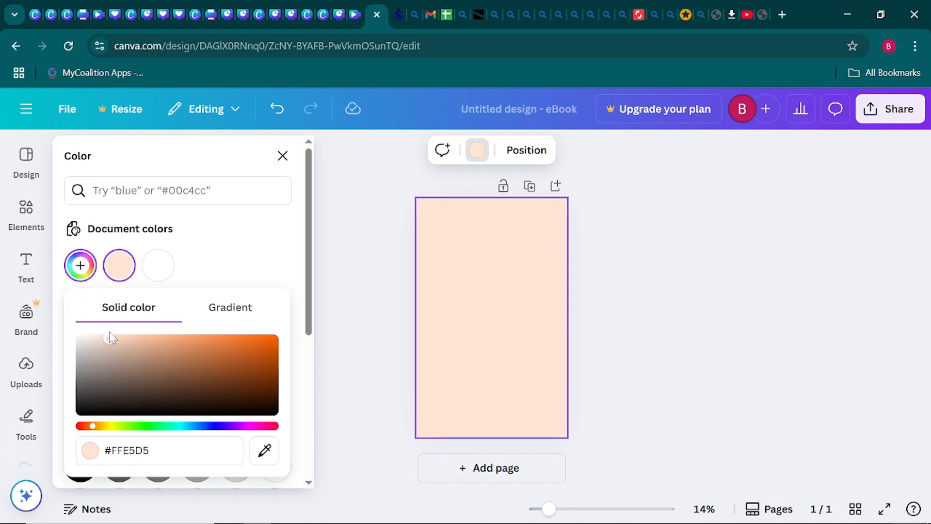
{"action": "left_click", "coordinate": [359, 305]}
{"action": "left_click", "coordinate": [361, 306]}
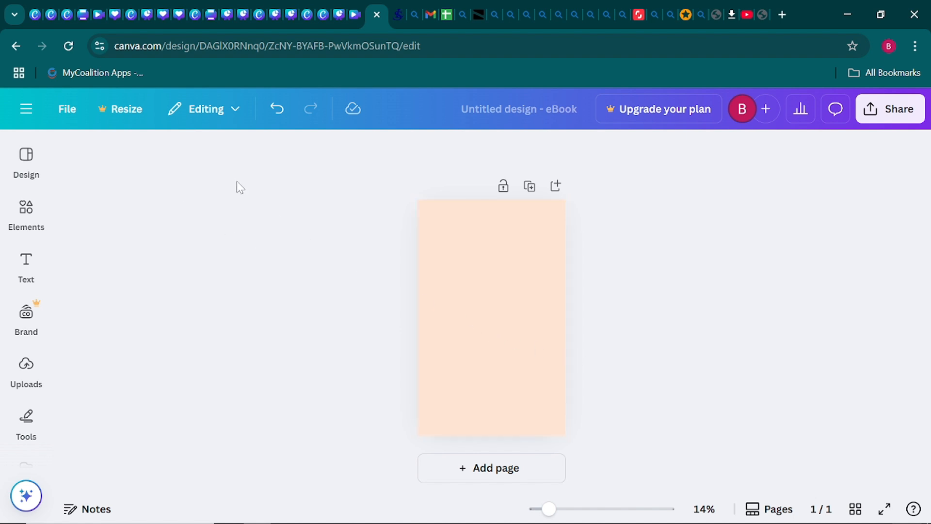
- Search Elements for 'speckled pattern' and list all its Graphics results
{"action": "left_click", "coordinate": [32, 224]}
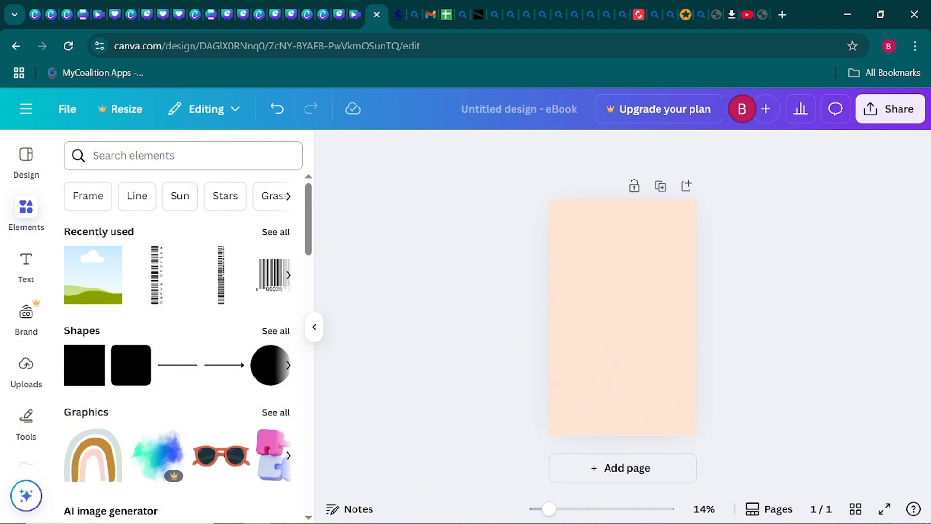
{"action": "left_click", "coordinate": [183, 156]}
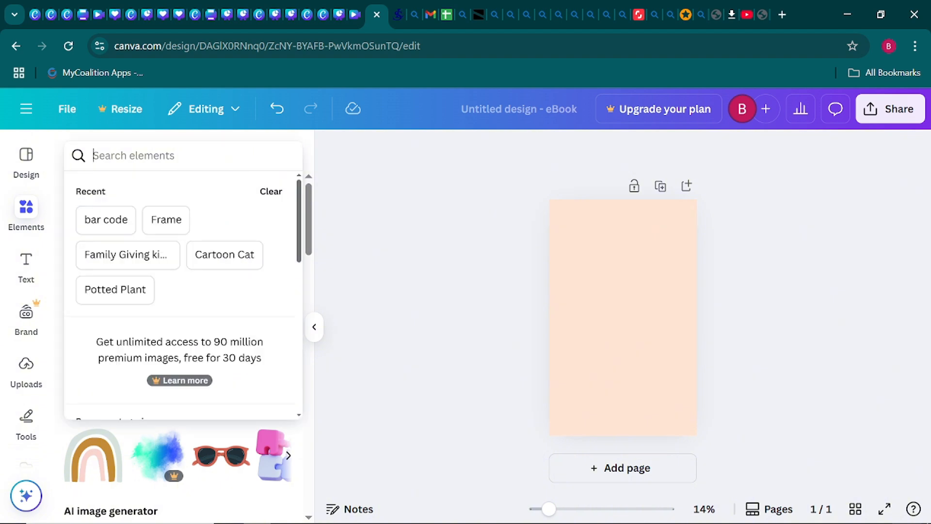
{"action": "type", "text": "sp"}
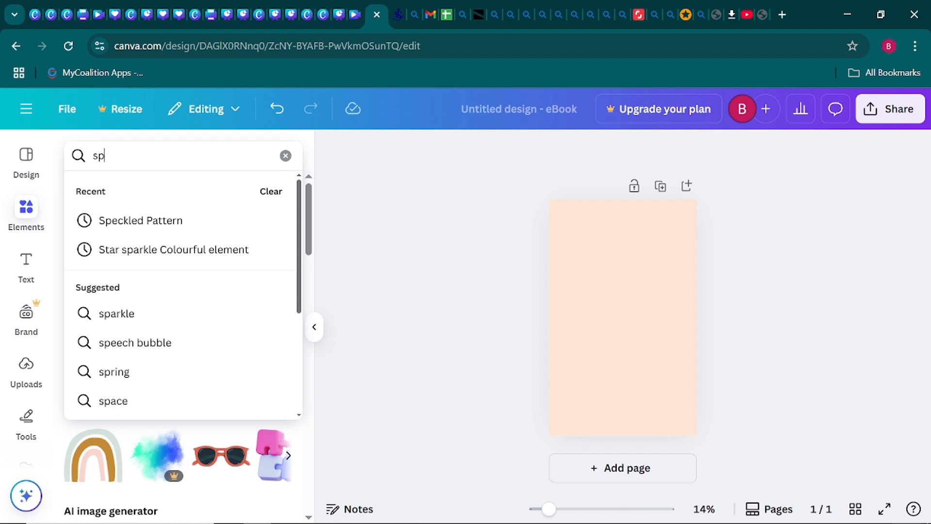
{"action": "type", "text": "eck"}
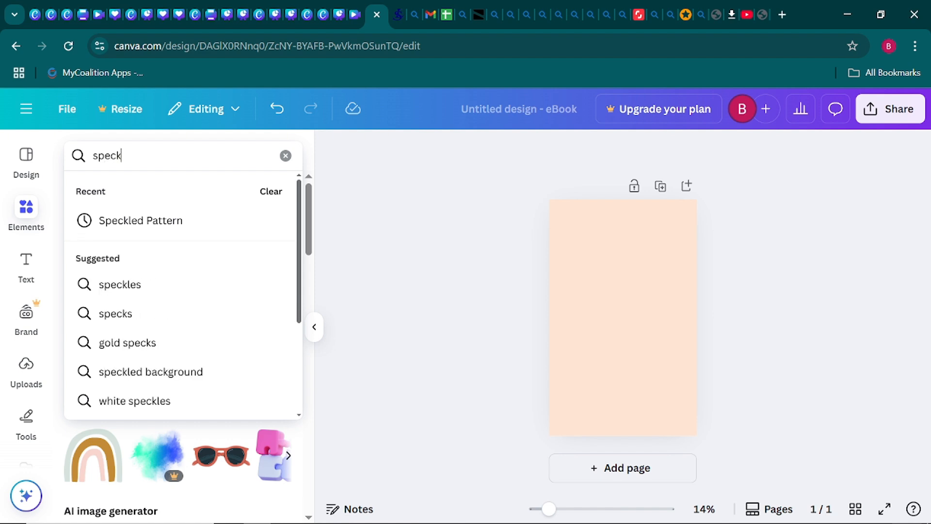
{"action": "type", "text": "le"}
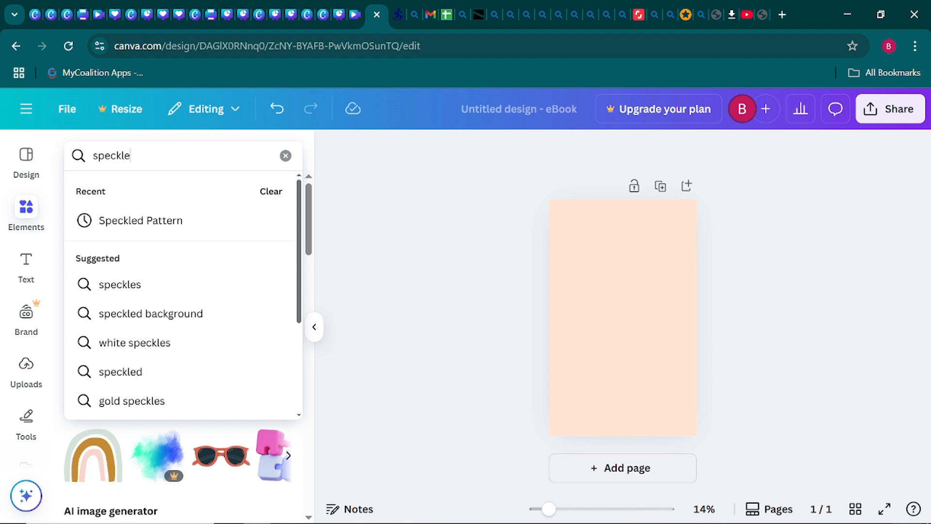
{"action": "type", "text": "d"}
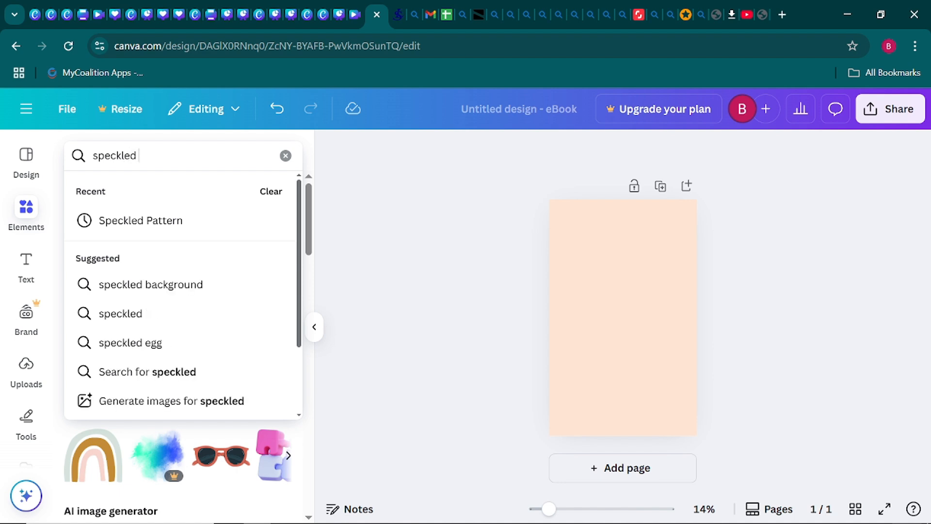
{"action": "type", "text": " pa"}
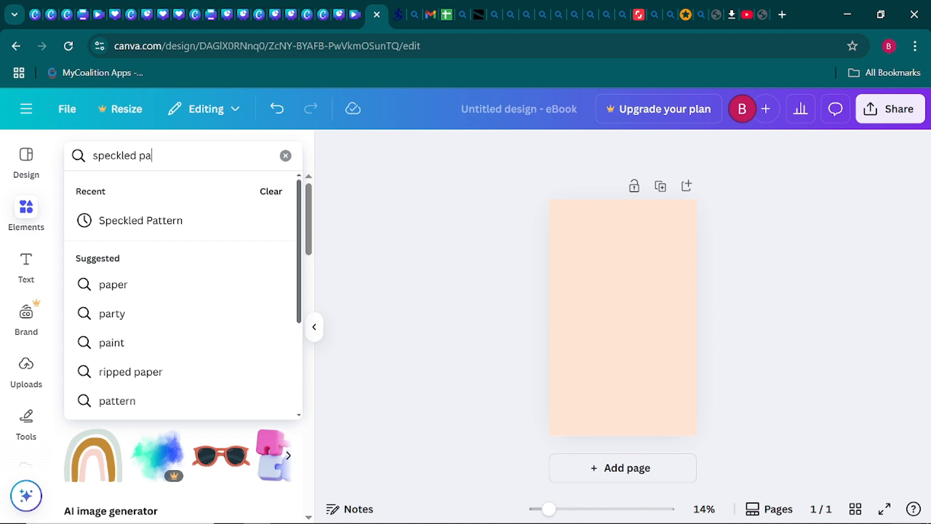
{"action": "type", "text": "tt"}
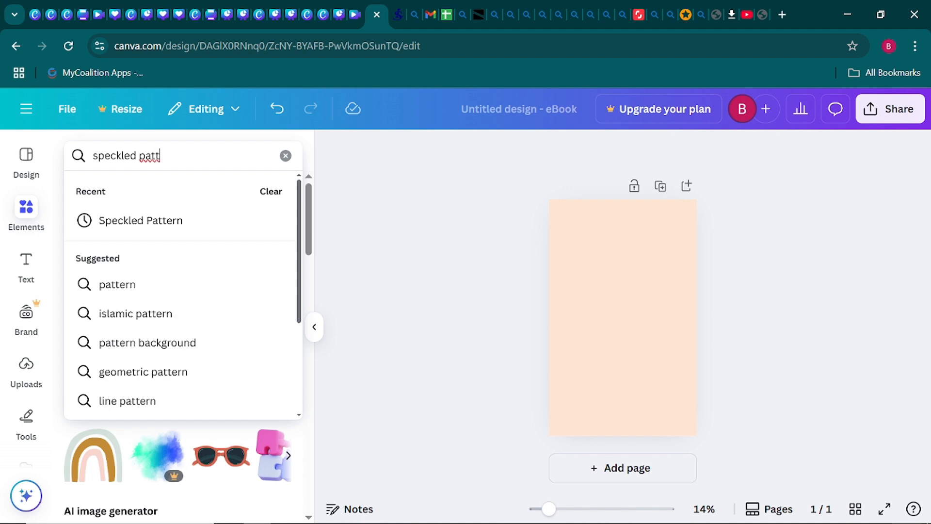
{"action": "type", "text": "ern"}
{"action": "key", "text": "Return"}
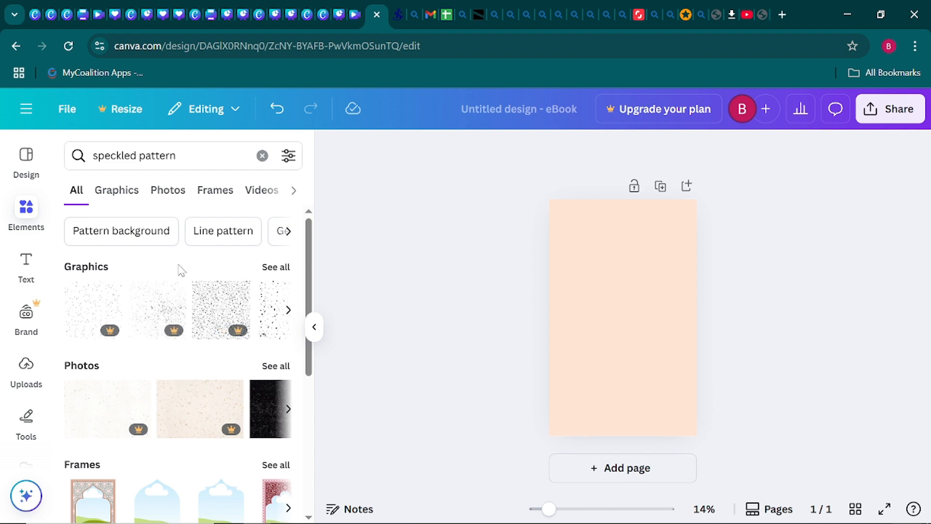
{"action": "left_click", "coordinate": [279, 271]}
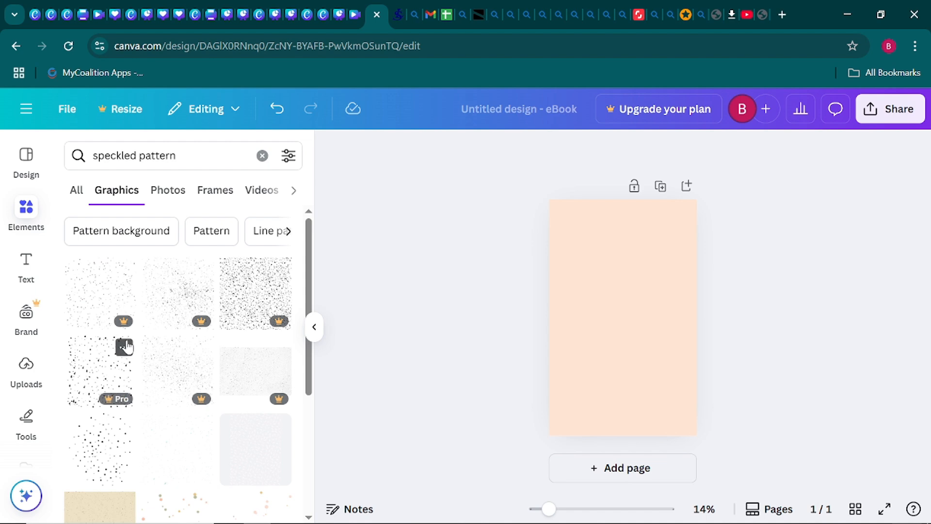
{"action": "scroll", "coordinate": [125, 348], "scroll_direction": "down", "scroll_amount": 2}
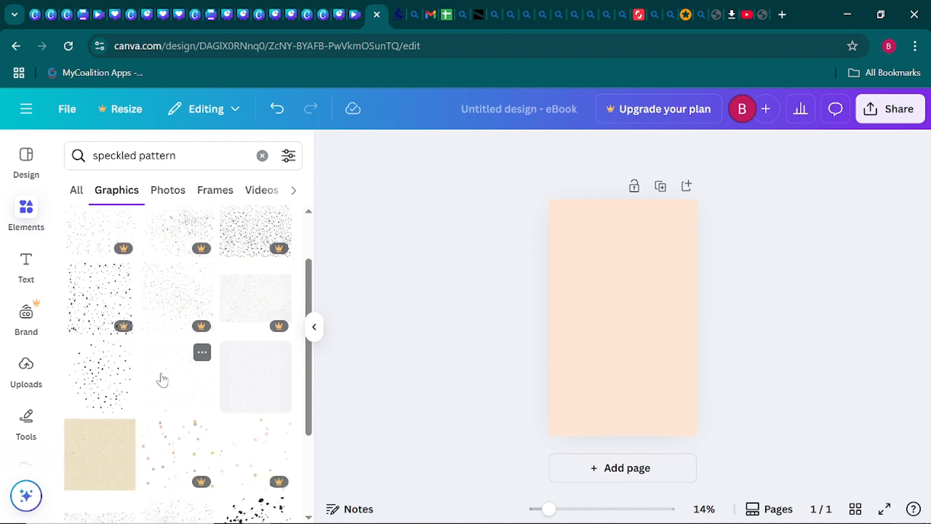
{"action": "scroll", "coordinate": [183, 369], "scroll_direction": "down", "scroll_amount": 2}
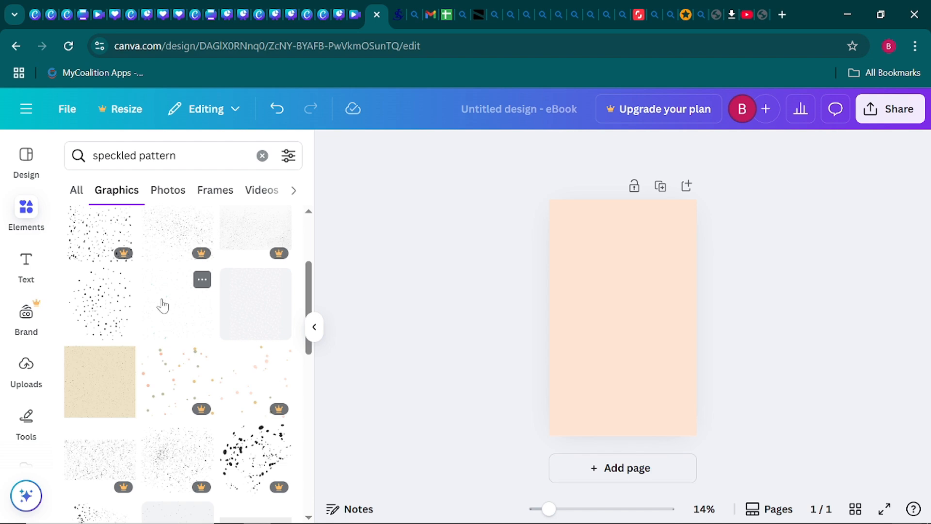
- Insert a light-blue speckle graphic, enlarge it over the upper page and centre it
{"action": "left_click", "coordinate": [163, 305]}
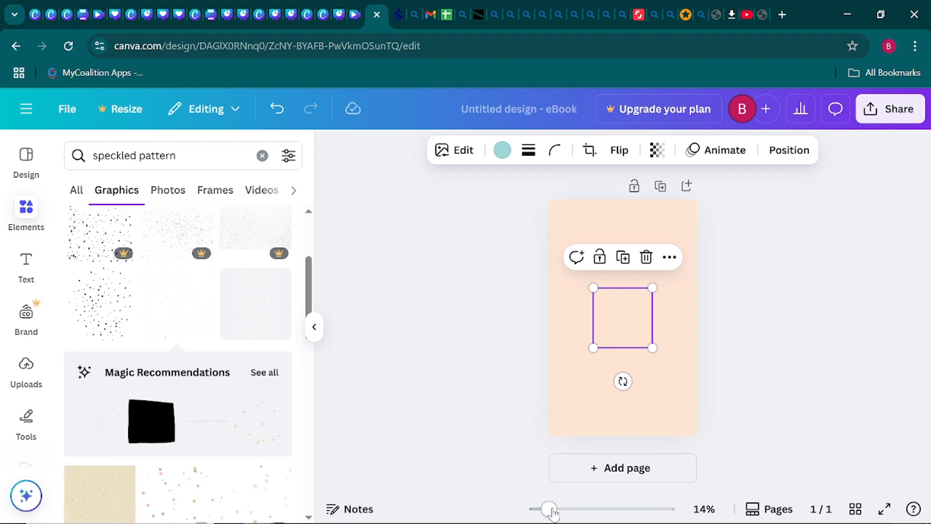
{"action": "left_click_drag", "start_coordinate": [549, 508], "coordinate": [559, 509]}
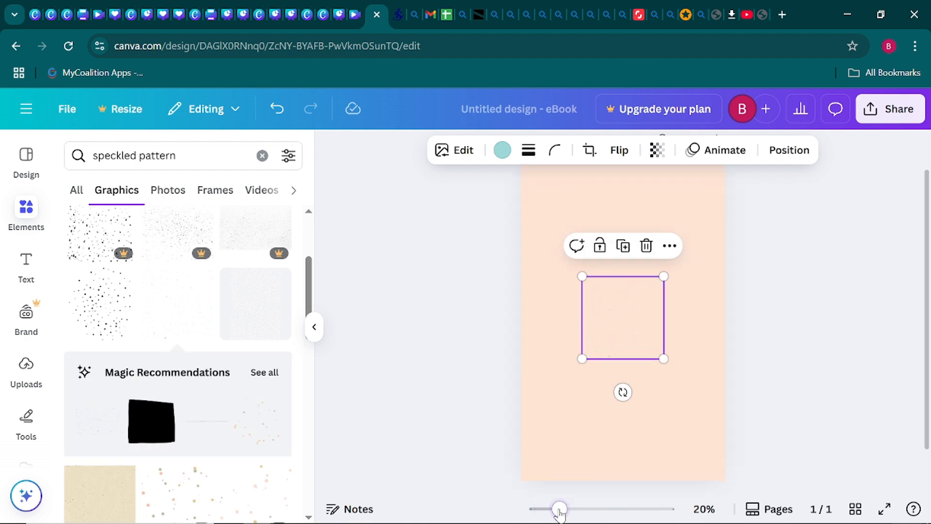
{"action": "left_click", "coordinate": [314, 326]}
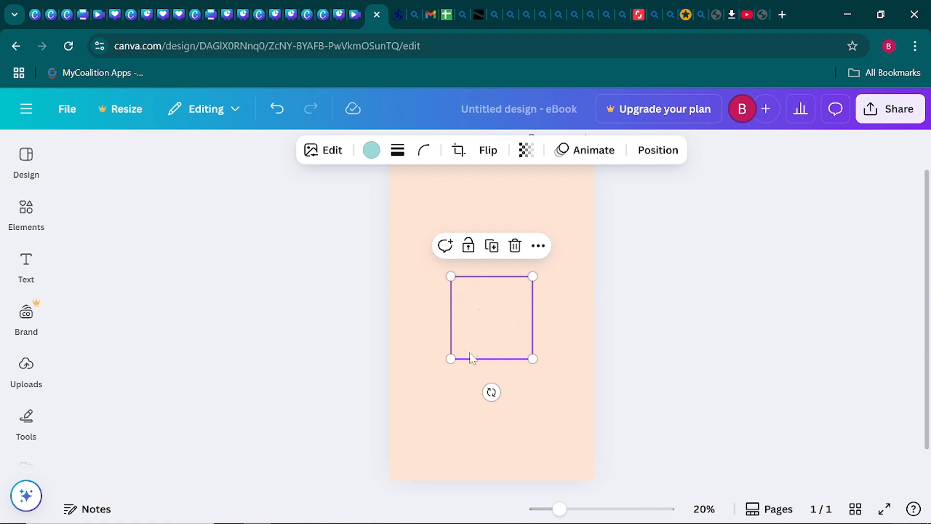
{"action": "left_click_drag", "start_coordinate": [451, 276], "coordinate": [384, 208]}
{"action": "left_click_drag", "start_coordinate": [532, 359], "coordinate": [615, 439]}
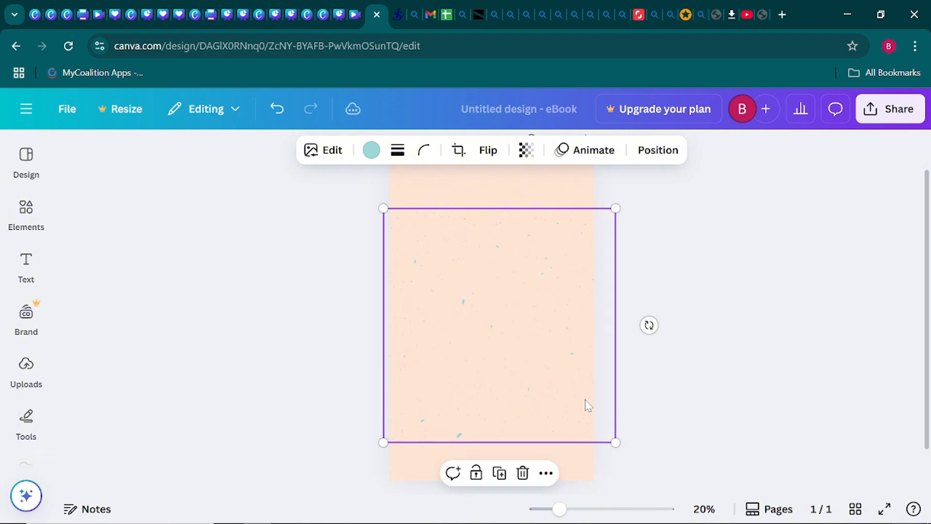
{"action": "left_click_drag", "start_coordinate": [586, 405], "coordinate": [557, 332]}
{"action": "scroll", "coordinate": [555, 330], "scroll_direction": "down", "scroll_amount": 1}
{"action": "left_click", "coordinate": [700, 376]}
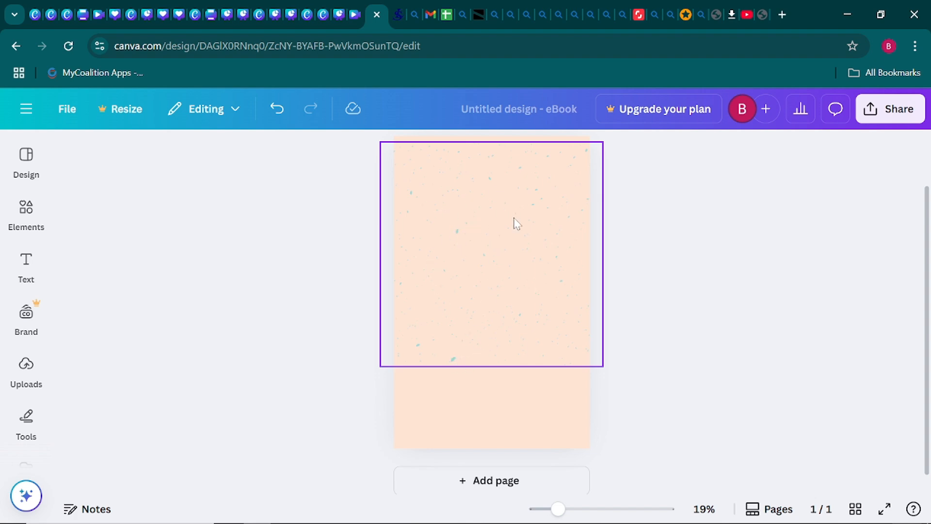
{"action": "left_click_drag", "start_coordinate": [514, 218], "coordinate": [511, 214]}
{"action": "left_click", "coordinate": [645, 296]}
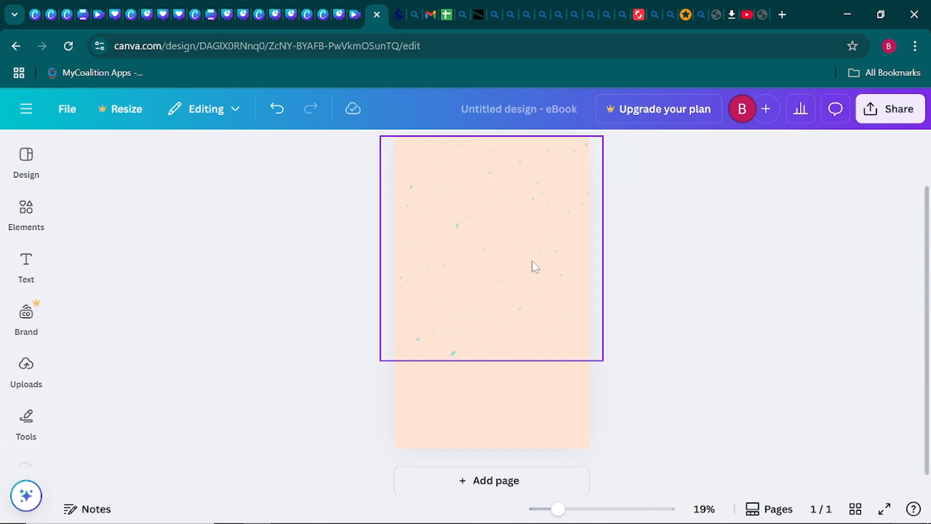
- Change the speckle graphic's colour from light blue to a deeper rust orange
{"action": "left_click", "coordinate": [513, 260]}
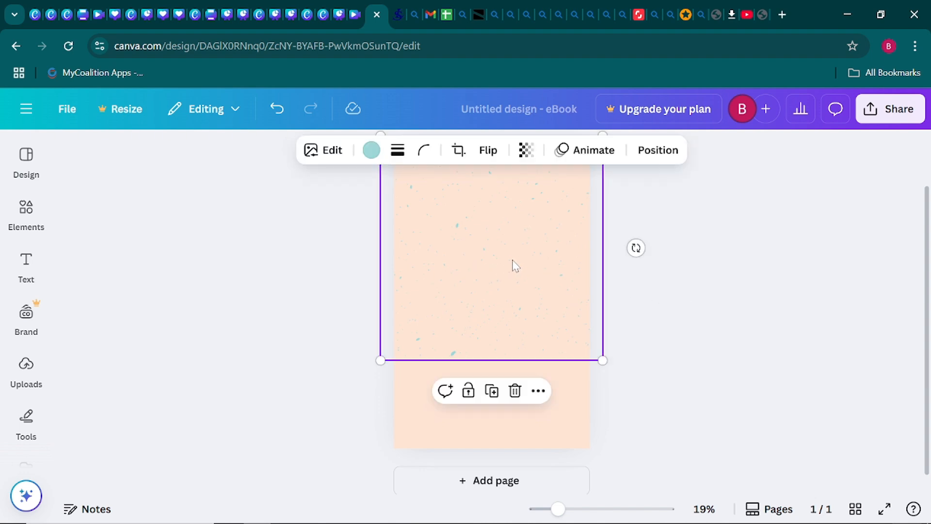
{"action": "left_click", "coordinate": [369, 153]}
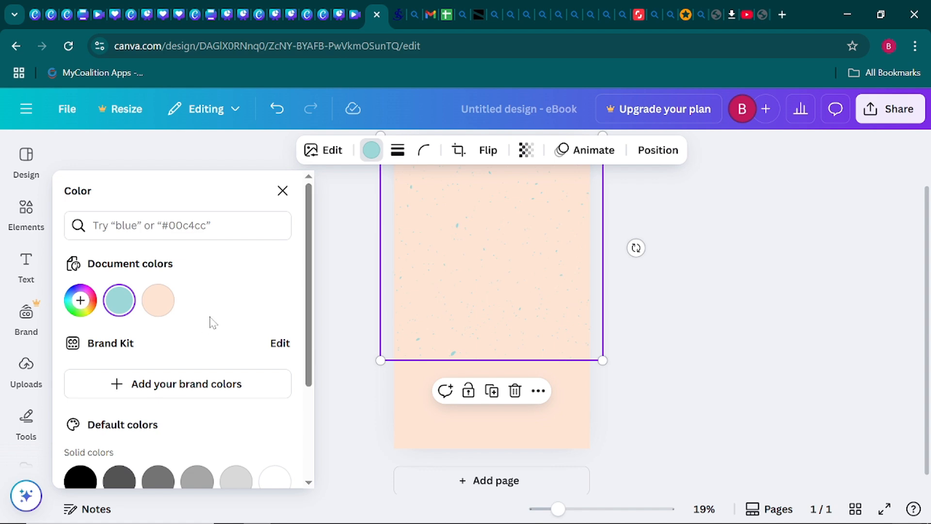
{"action": "scroll", "coordinate": [155, 336], "scroll_direction": "down", "scroll_amount": 3}
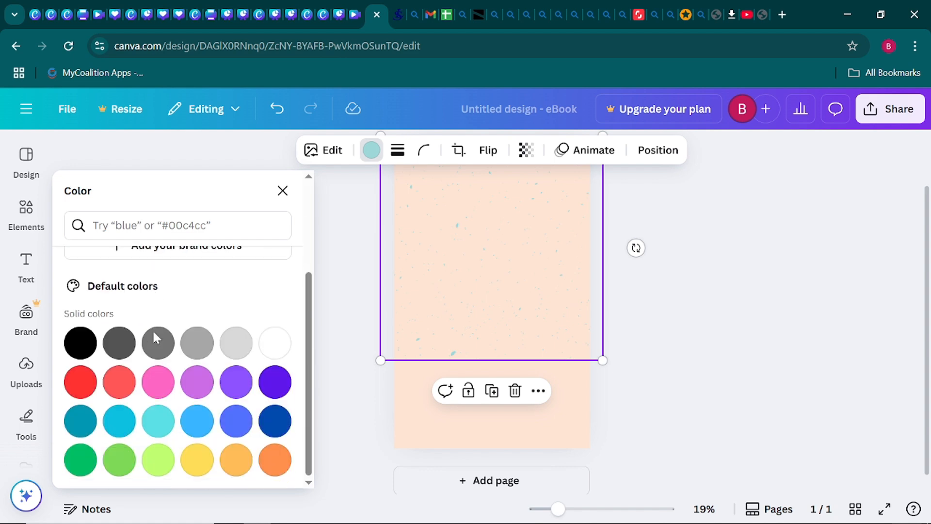
{"action": "left_click", "coordinate": [275, 462]}
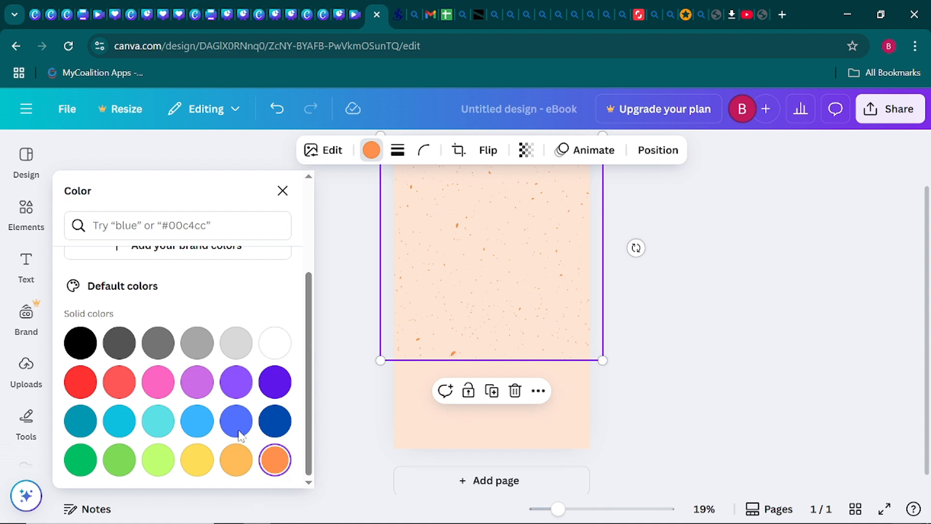
{"action": "scroll", "coordinate": [208, 359], "scroll_direction": "up", "scroll_amount": 3}
{"action": "left_click", "coordinate": [80, 301]}
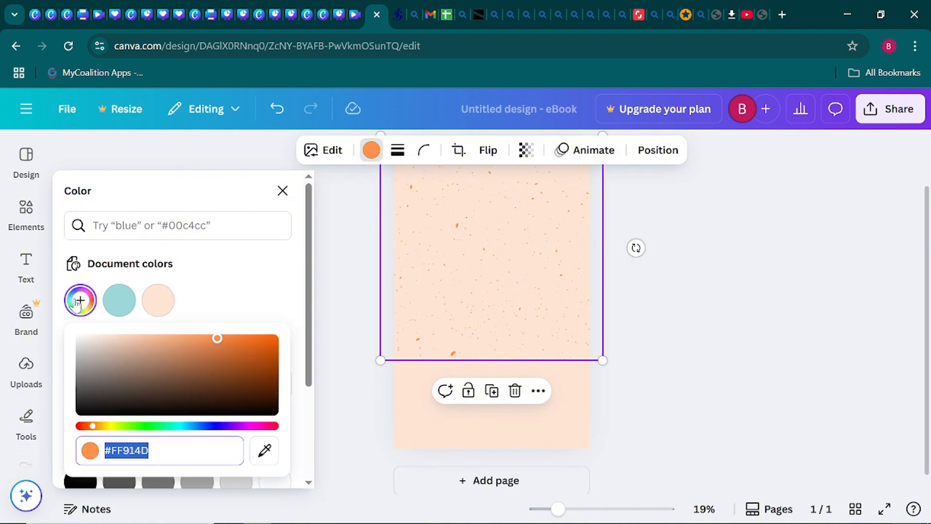
{"action": "left_click_drag", "start_coordinate": [217, 338], "coordinate": [268, 338]}
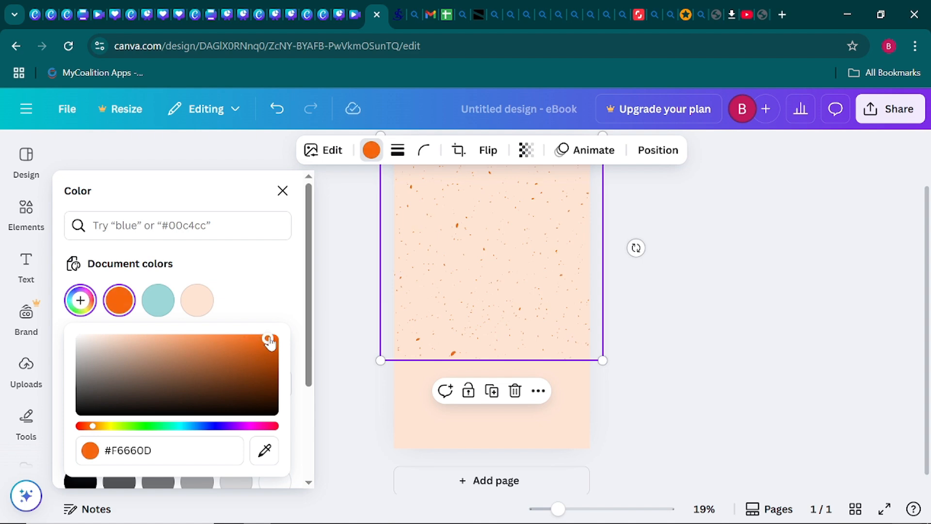
{"action": "key", "text": "Escape"}
{"action": "left_click", "coordinate": [342, 296]}
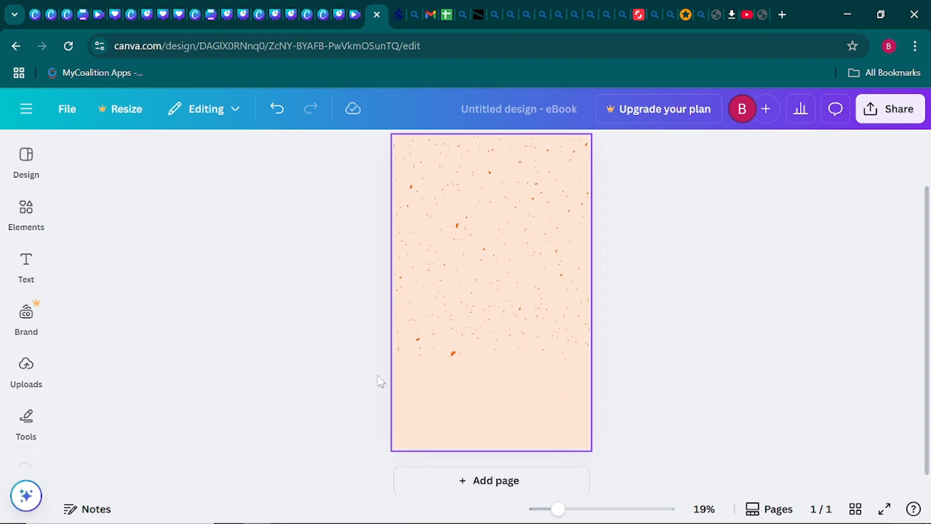
- Replace the Elements search with 'wood floor' and list all Graphics results
{"action": "left_click", "coordinate": [28, 212]}
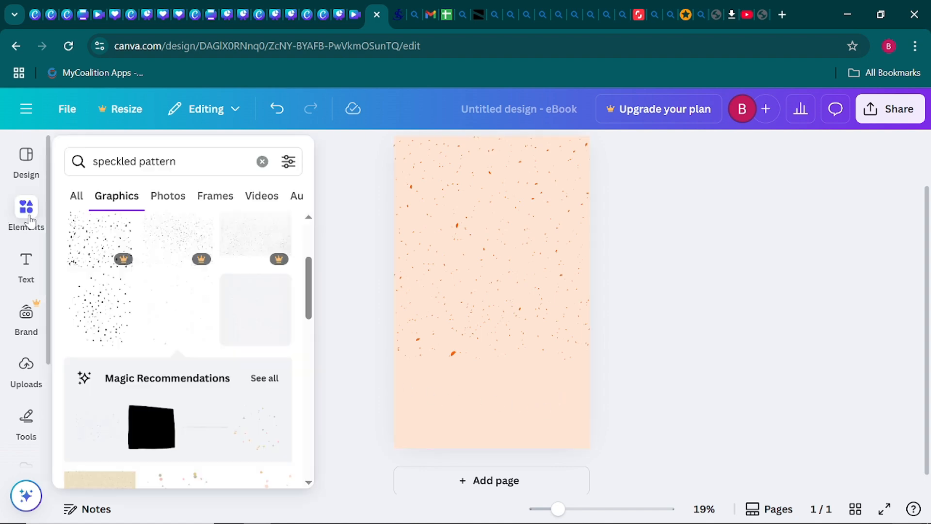
{"action": "left_click", "coordinate": [262, 155]}
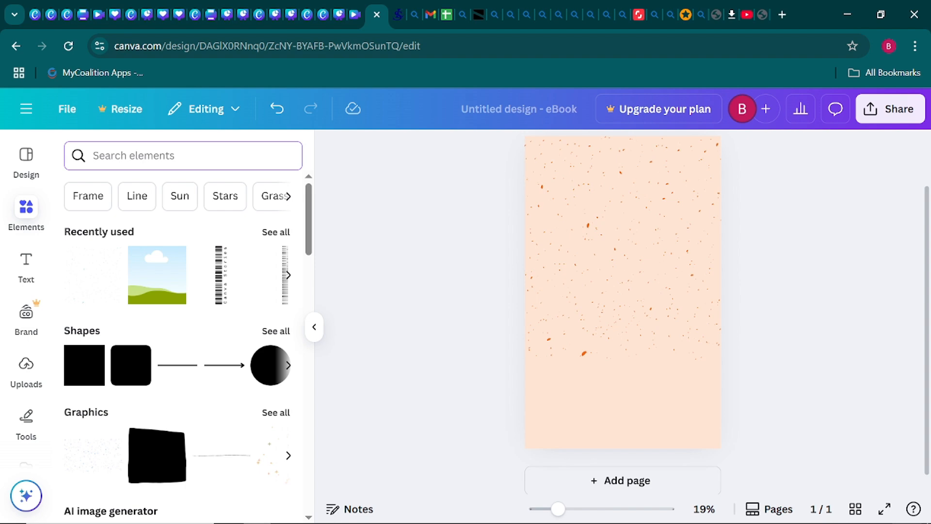
{"action": "type", "text": "woo"}
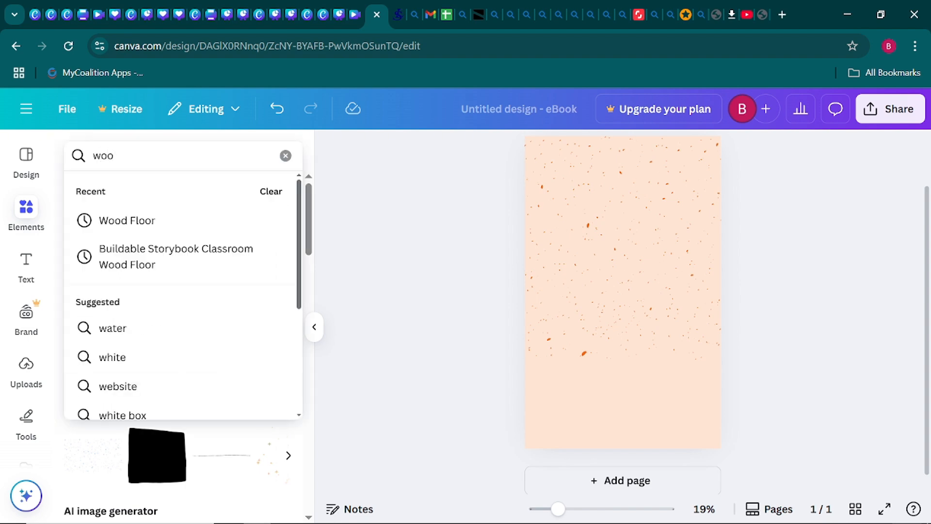
{"action": "type", "text": "d "}
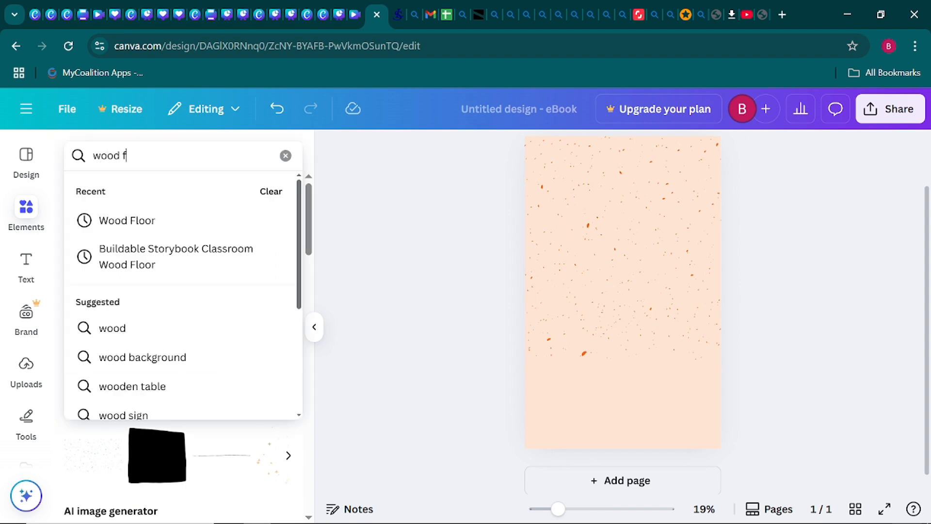
{"action": "type", "text": "flour"}
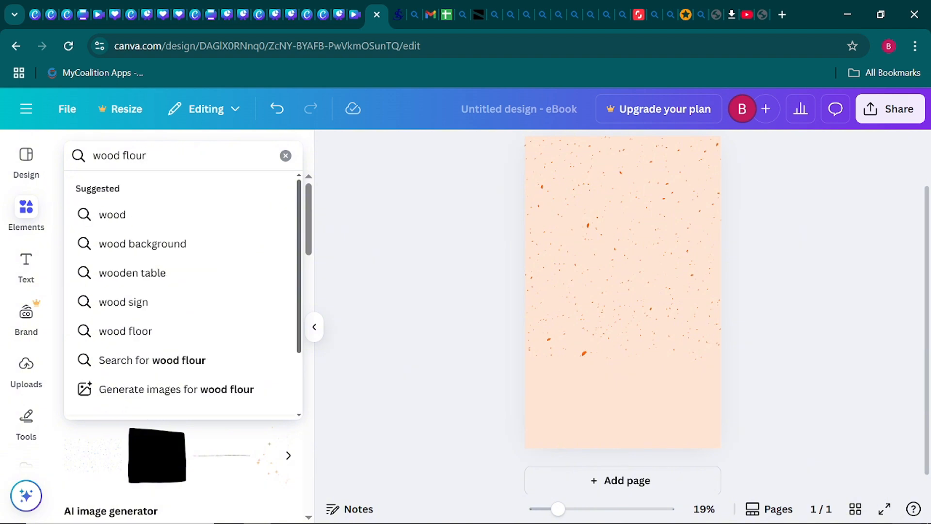
{"action": "key", "text": "Return"}
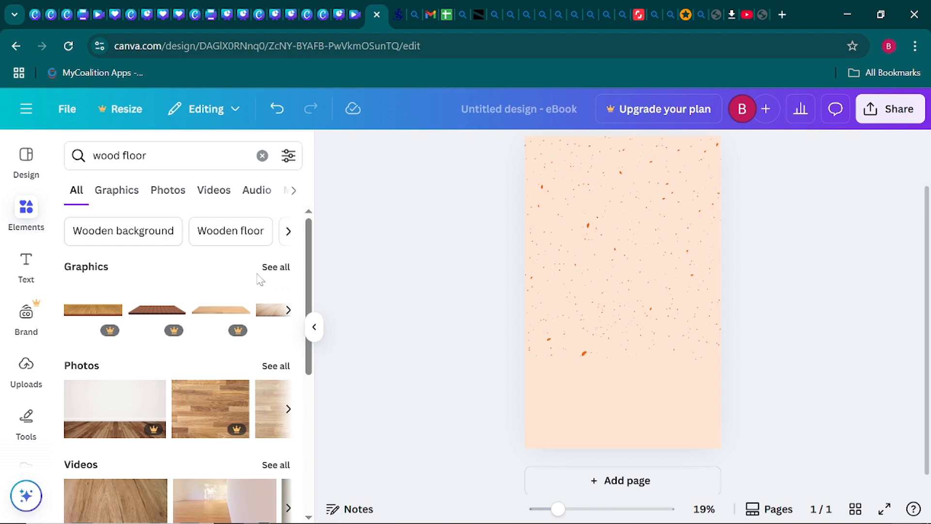
{"action": "mouse_move", "coordinate": [209, 297]}
{"action": "scroll", "coordinate": [209, 297], "scroll_direction": "down", "scroll_amount": 1}
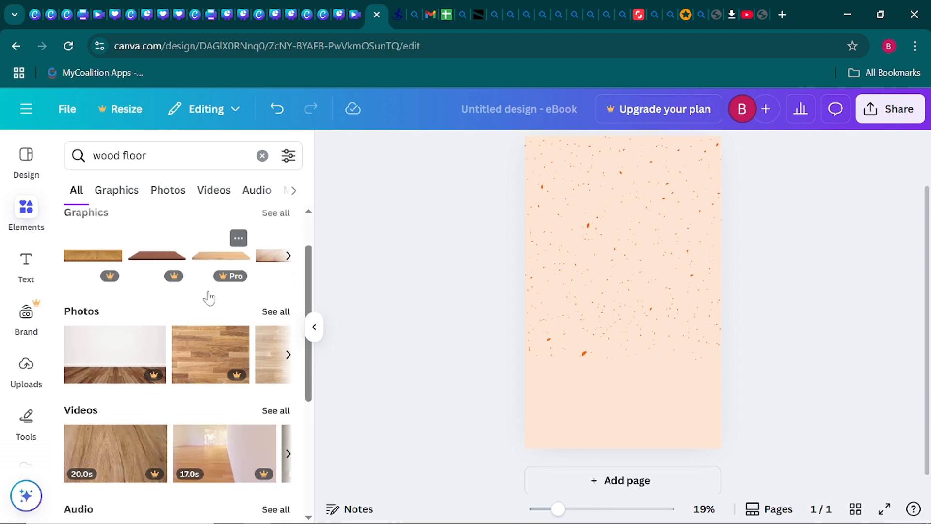
{"action": "scroll", "coordinate": [208, 296], "scroll_direction": "up", "scroll_amount": 1}
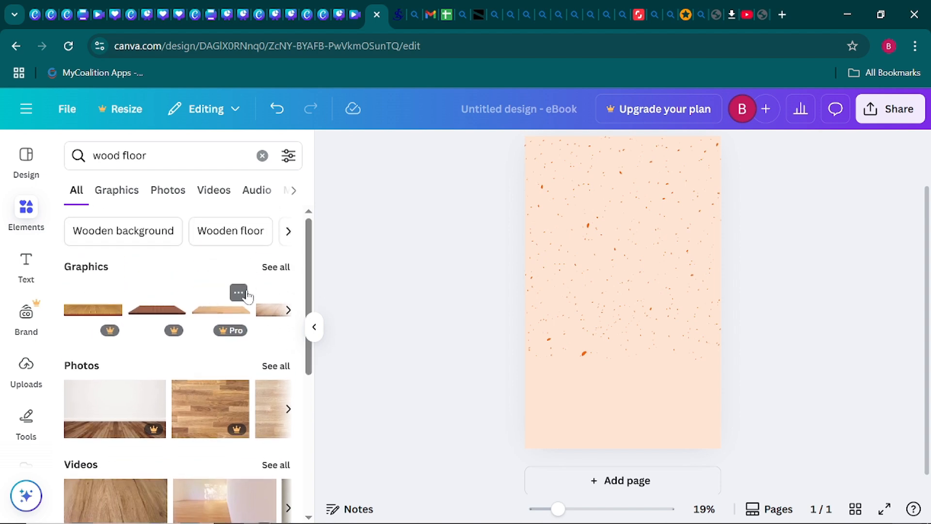
{"action": "left_click", "coordinate": [276, 267]}
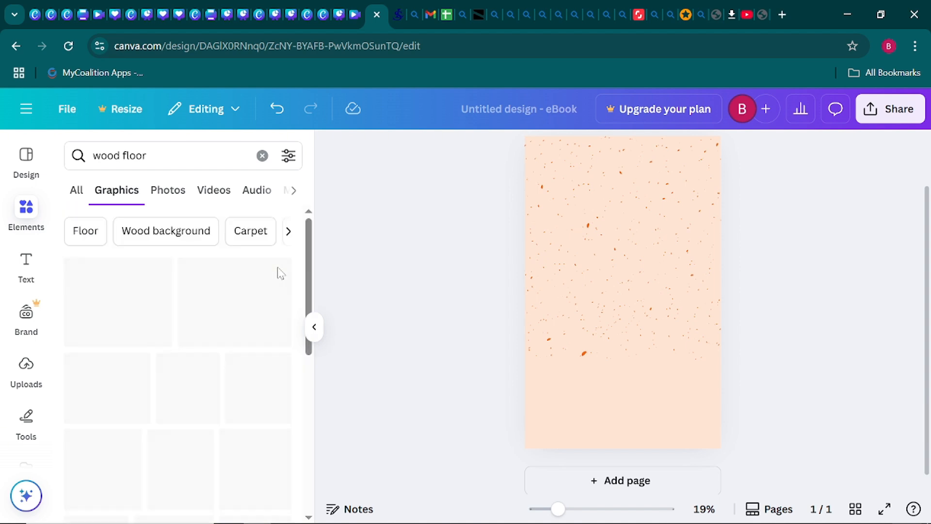
{"action": "scroll", "coordinate": [181, 358], "scroll_direction": "down", "scroll_amount": 1}
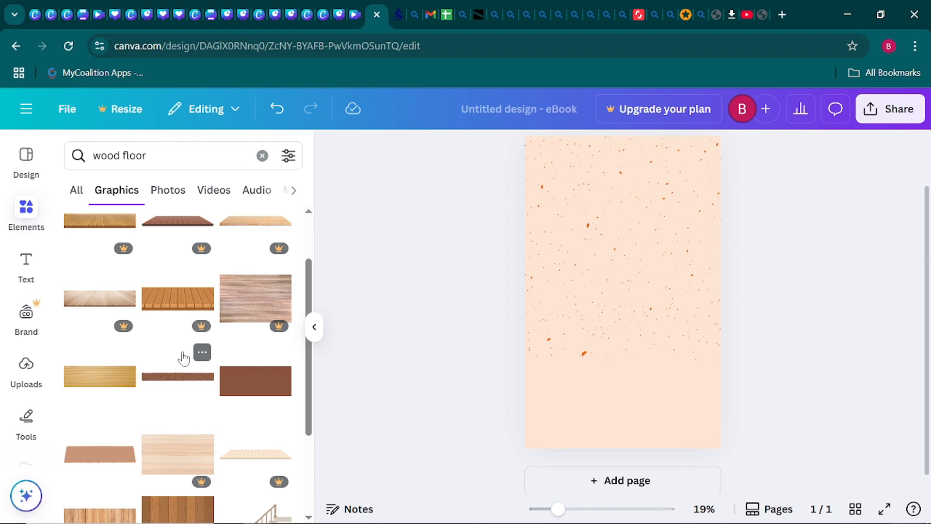
{"action": "scroll", "coordinate": [183, 358], "scroll_direction": "down", "scroll_amount": 1}
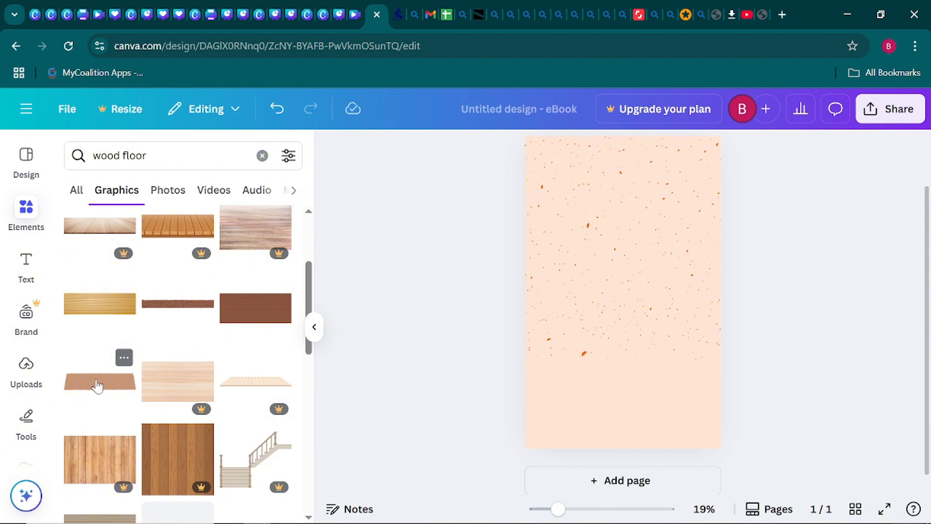
- Add a wood-plank graphic and stretch it across the bottom of the page
{"action": "left_click", "coordinate": [97, 385]}
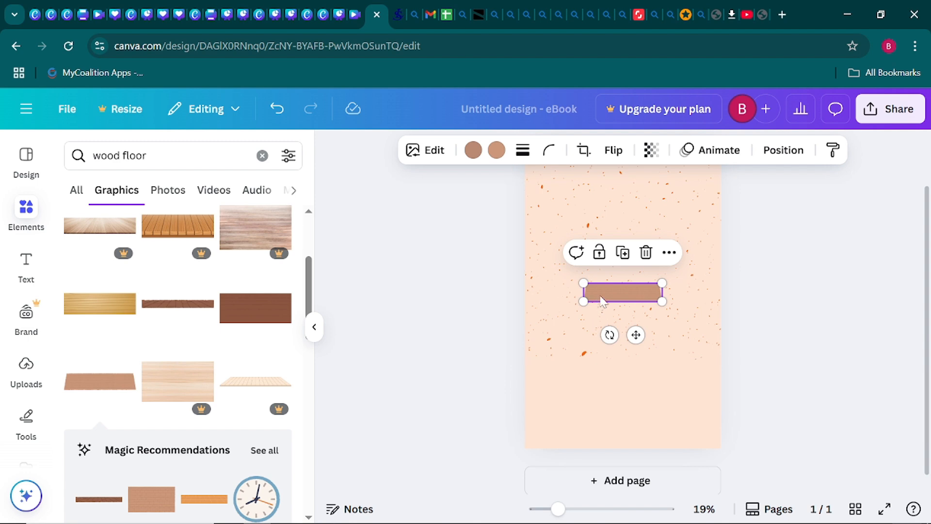
{"action": "left_click_drag", "start_coordinate": [606, 294], "coordinate": [603, 428]}
{"action": "left_click_drag", "start_coordinate": [561, 407], "coordinate": [512, 359]}
{"action": "left_click_drag", "start_coordinate": [662, 401], "coordinate": [770, 327]}
{"action": "left_click_drag", "start_coordinate": [652, 416], "coordinate": [650, 430]}
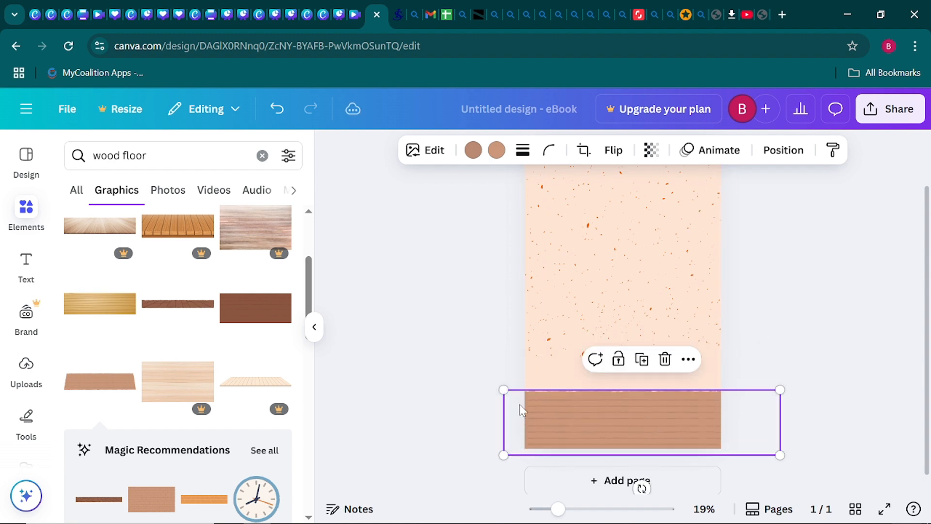
{"action": "left_click_drag", "start_coordinate": [502, 388], "coordinate": [436, 373]}
{"action": "left_click_drag", "start_coordinate": [606, 388], "coordinate": [615, 394]}
- Enlarge and centre the speckled background so it reaches down to the planks
{"action": "left_click", "coordinate": [642, 291]}
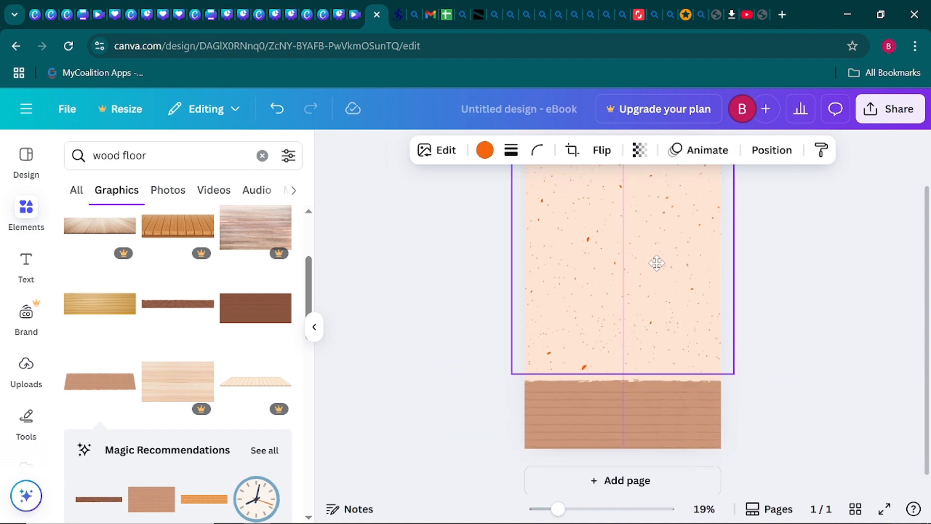
{"action": "left_click", "coordinate": [484, 315]}
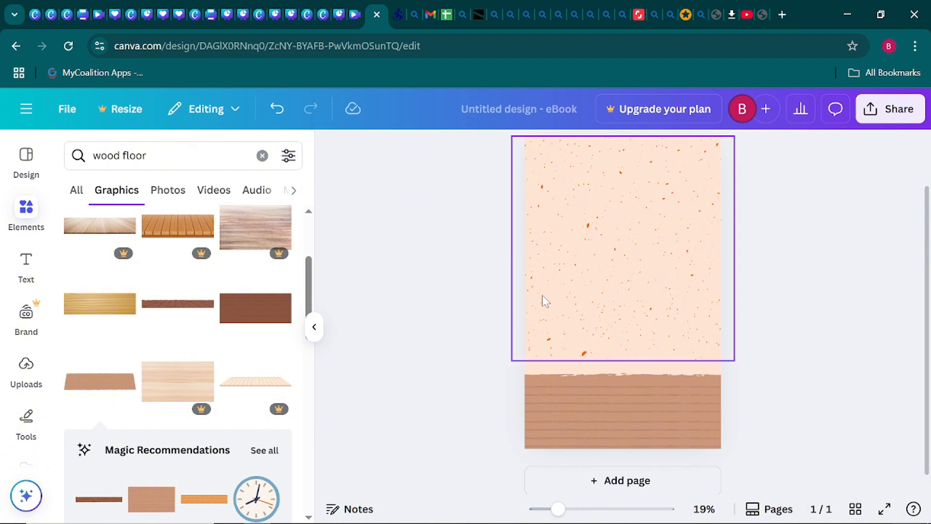
{"action": "left_click", "coordinate": [568, 289]}
{"action": "left_click_drag", "start_coordinate": [511, 361], "coordinate": [491, 381]}
{"action": "left_click", "coordinate": [509, 312]}
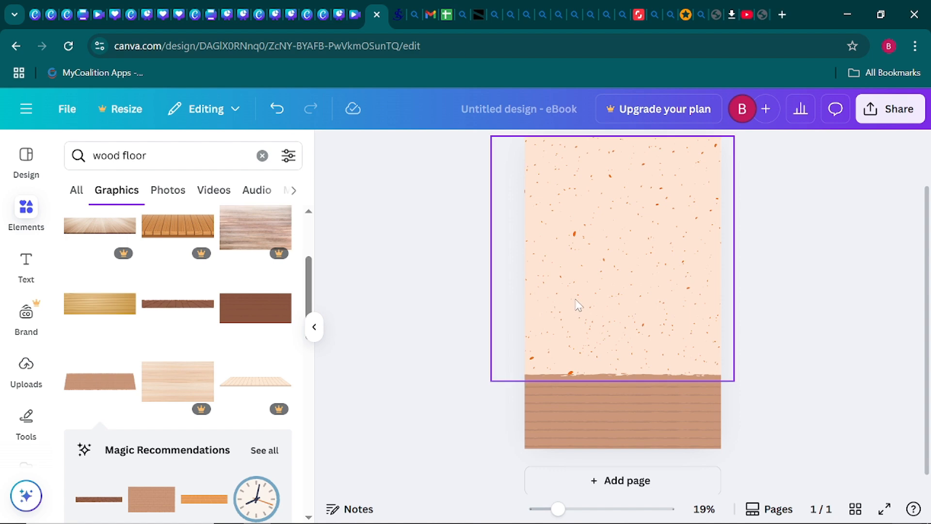
{"action": "left_click_drag", "start_coordinate": [575, 303], "coordinate": [585, 297]}
{"action": "left_click", "coordinate": [423, 310]}
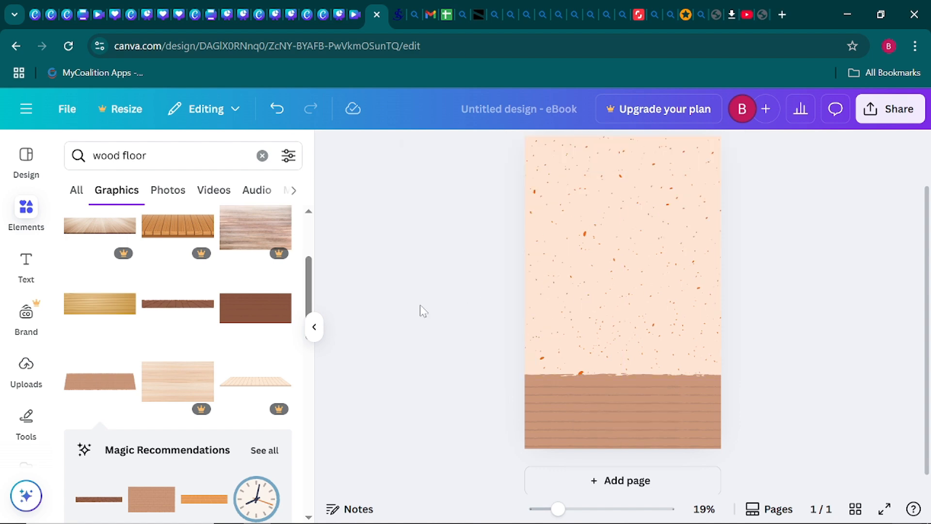
{"action": "left_click", "coordinate": [316, 331]}
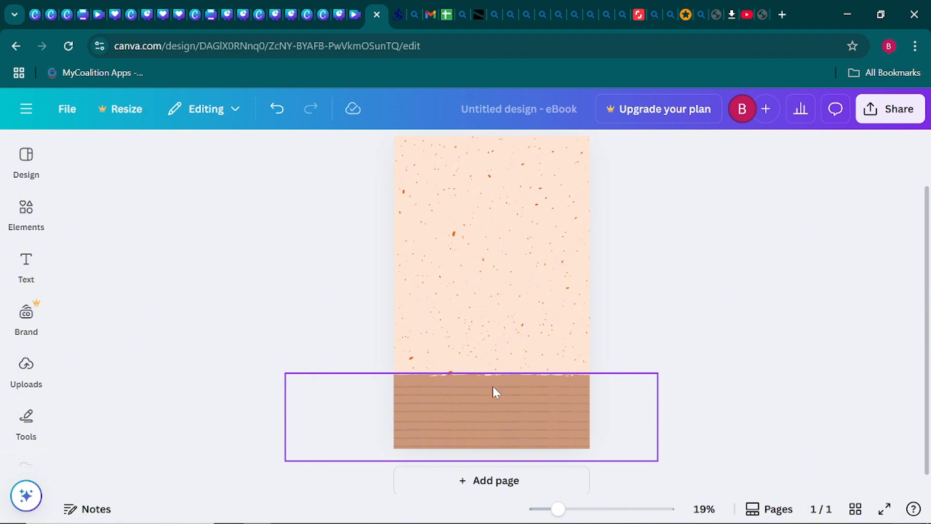
- Recolour the wood planks a lighter brown with pale peach plank lines
{"action": "left_click", "coordinate": [491, 400]}
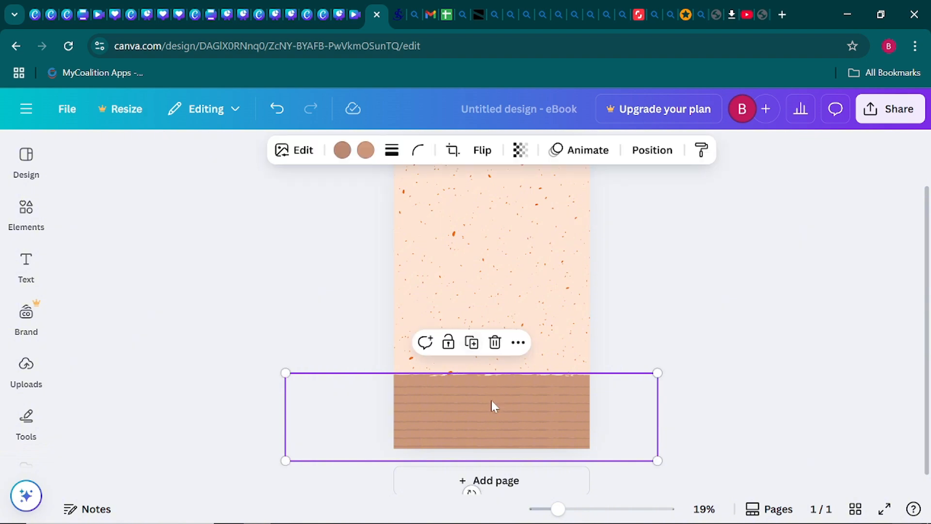
{"action": "left_click", "coordinate": [364, 154]}
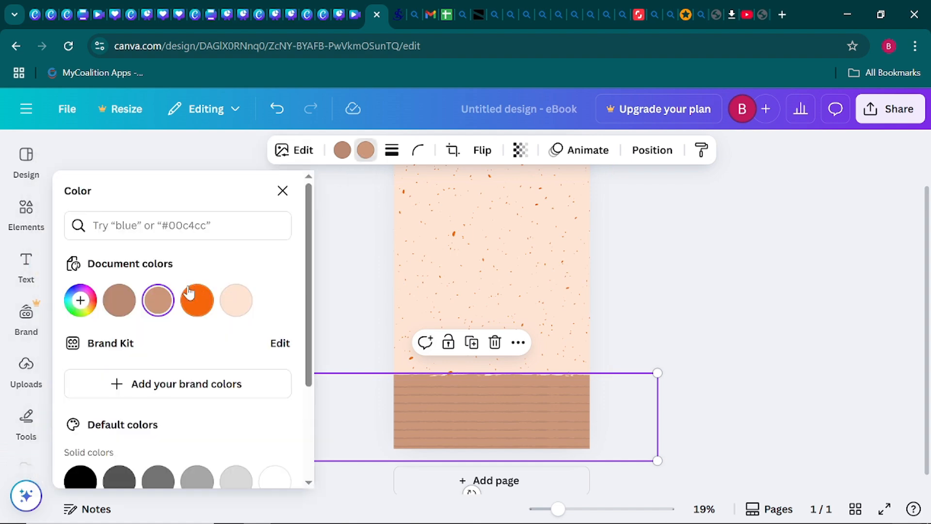
{"action": "left_click", "coordinate": [118, 302]}
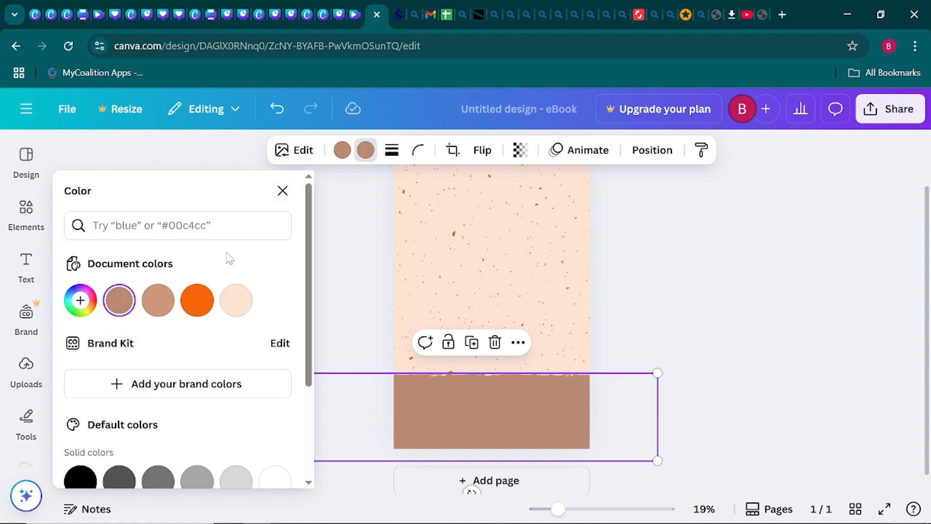
{"action": "left_click", "coordinate": [81, 301]}
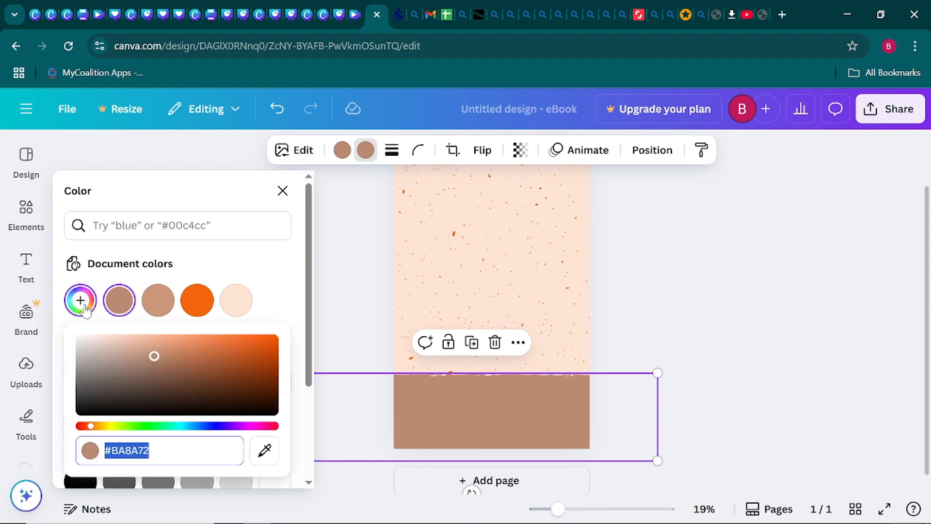
{"action": "left_click_drag", "start_coordinate": [153, 353], "coordinate": [132, 347]}
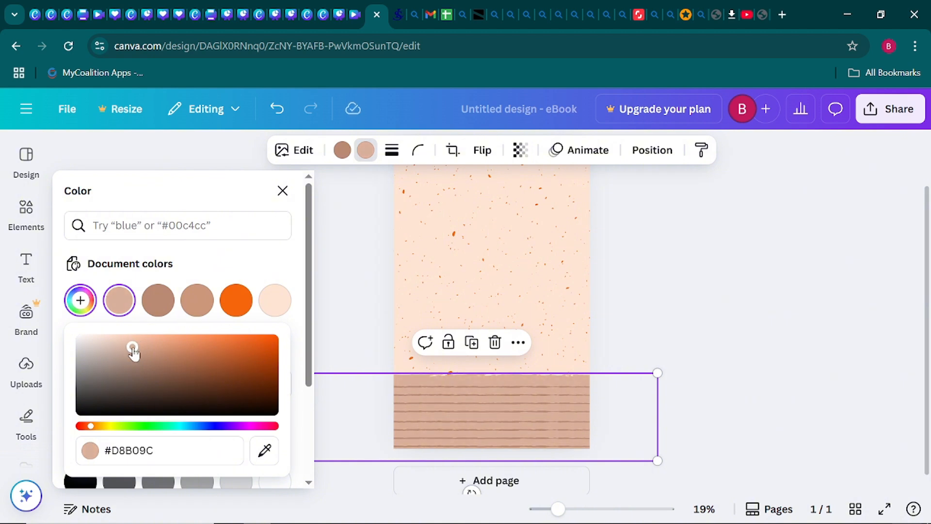
{"action": "left_click", "coordinate": [342, 151]}
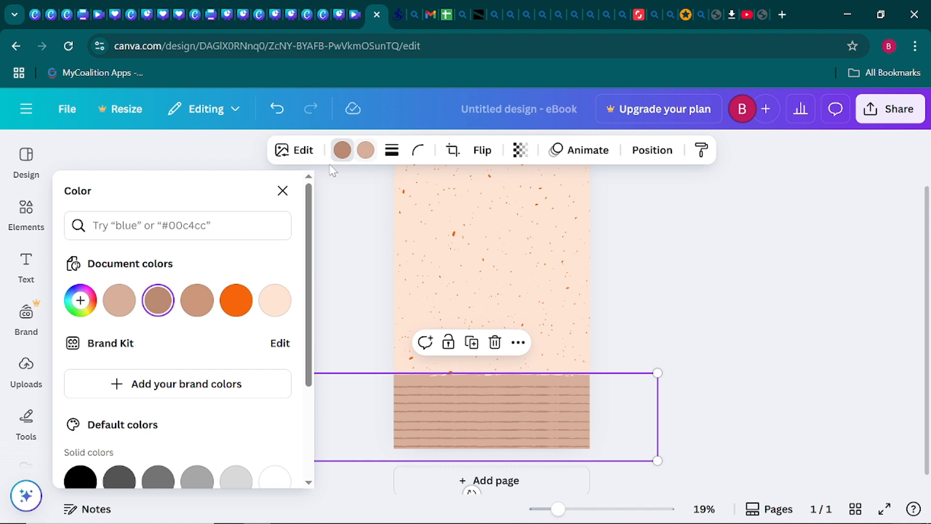
{"action": "left_click", "coordinate": [273, 302]}
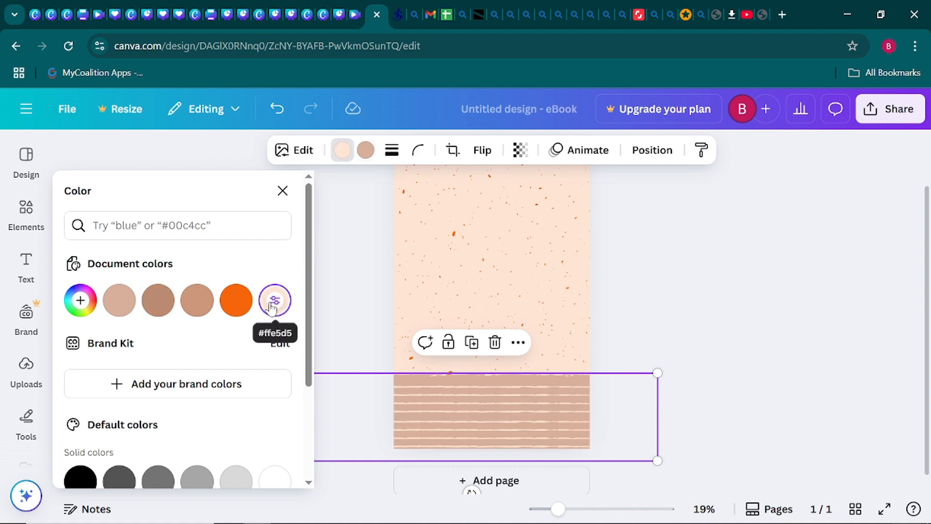
{"action": "left_click", "coordinate": [703, 278]}
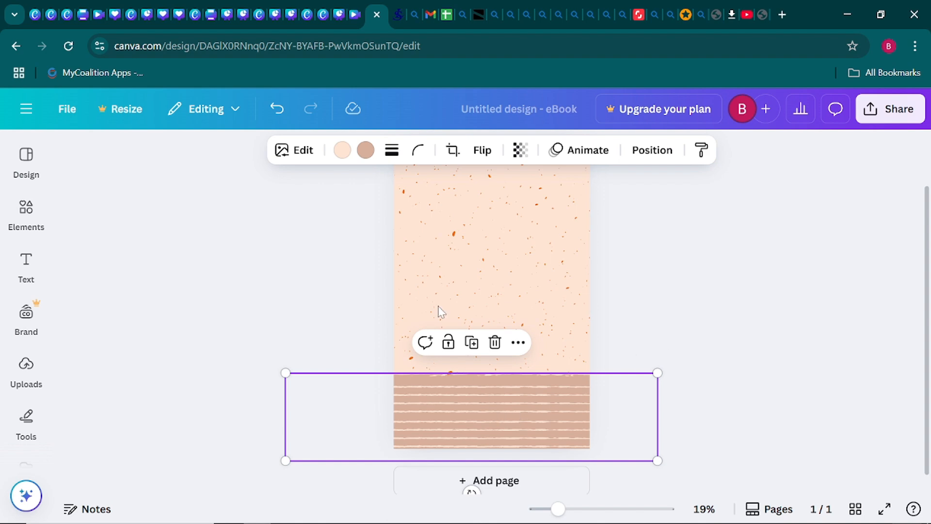
- Set the striped band's colour to the lighter shade #E1BAA6
{"action": "left_click", "coordinate": [367, 152]}
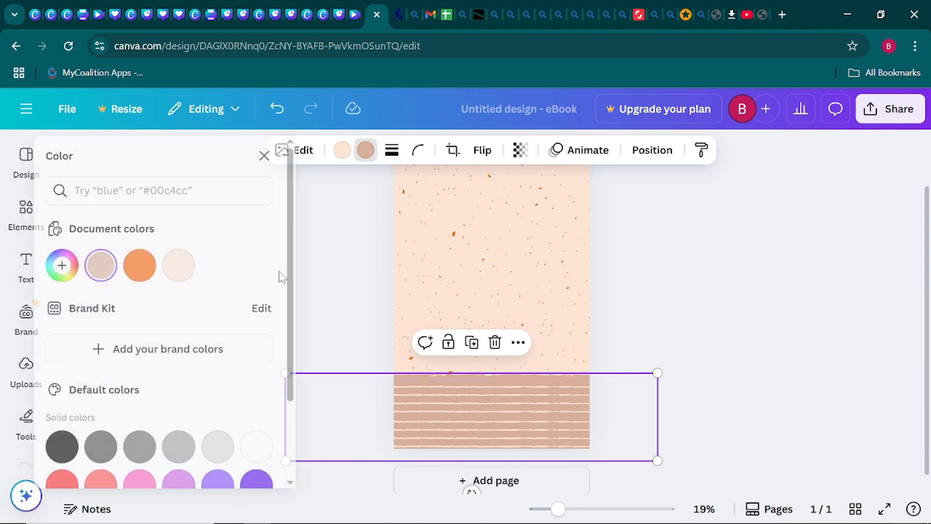
{"action": "left_click", "coordinate": [81, 301]}
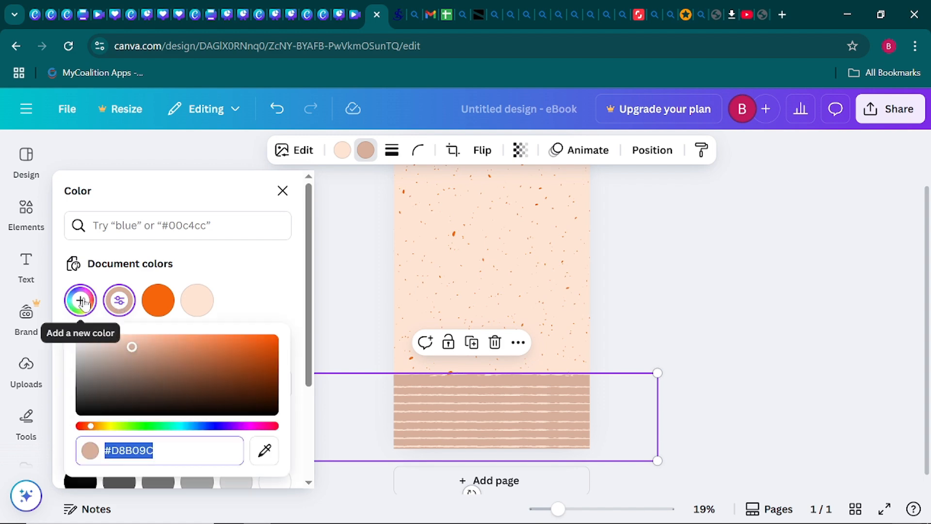
{"action": "left_click", "coordinate": [121, 301]}
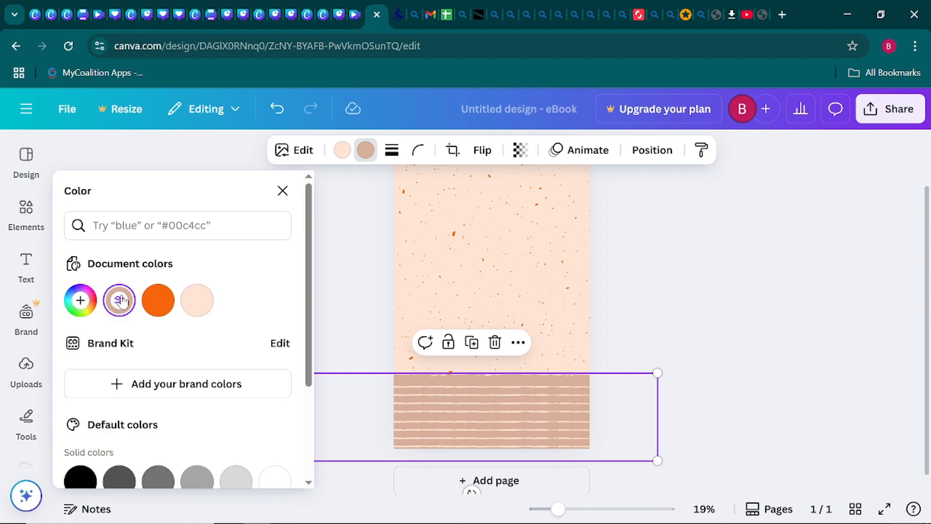
{"action": "left_click", "coordinate": [121, 301]}
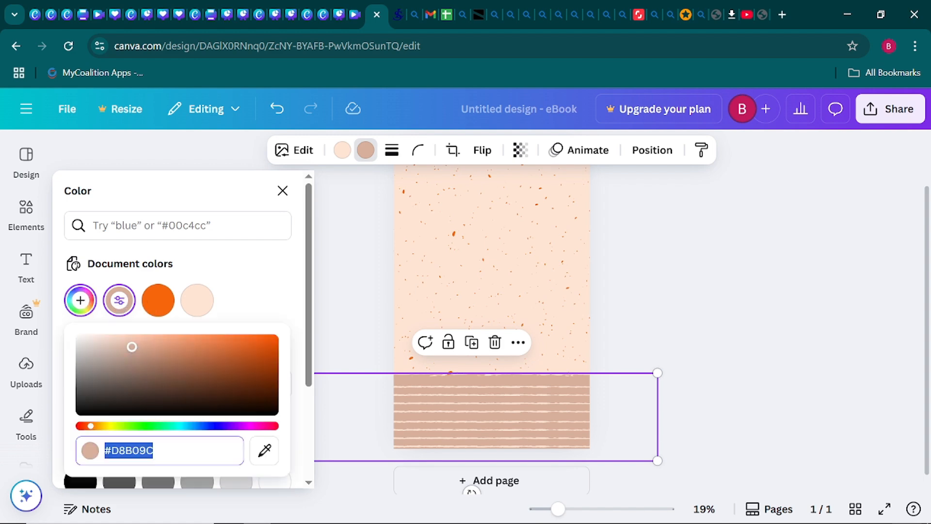
{"action": "left_click", "coordinate": [134, 344]}
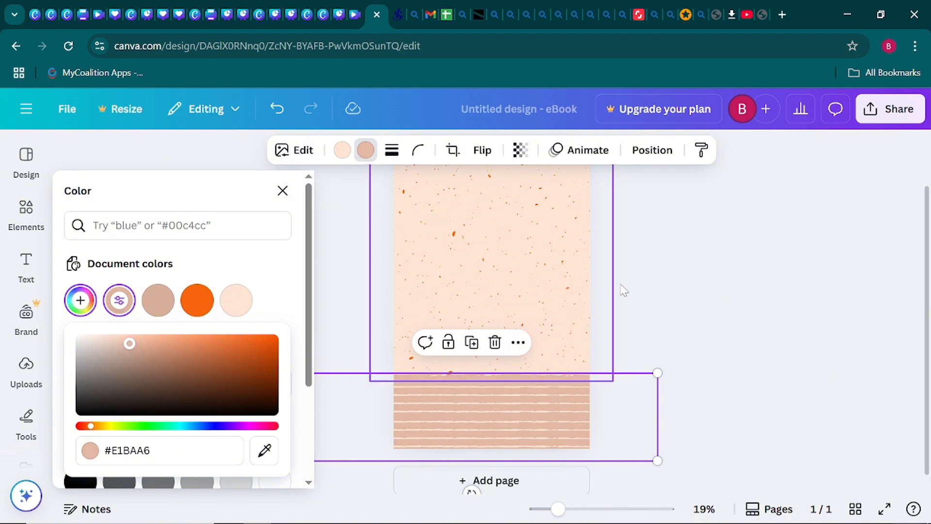
{"action": "left_click", "coordinate": [703, 273]}
{"action": "left_click", "coordinate": [705, 277]}
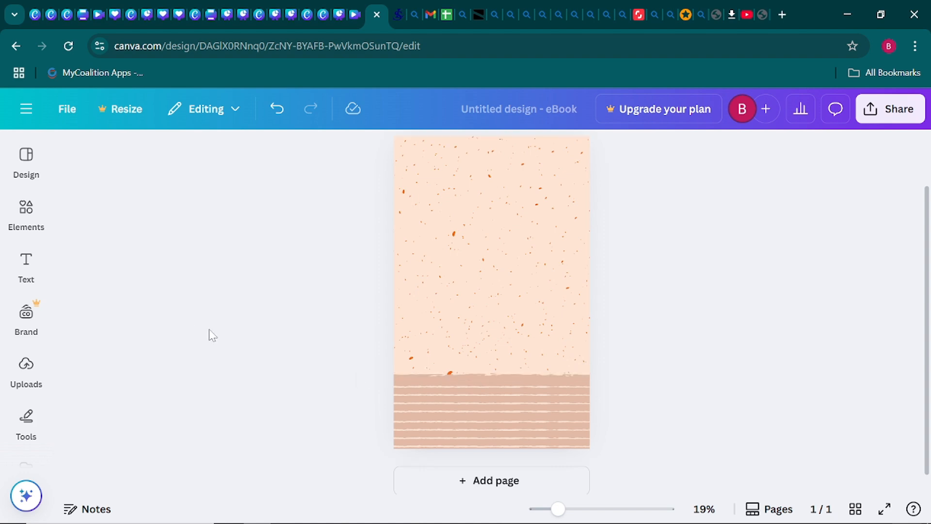
- Search Elements for 'potted plant' and list all its Graphics results
{"action": "left_click", "coordinate": [19, 172]}
{"action": "left_click", "coordinate": [27, 226]}
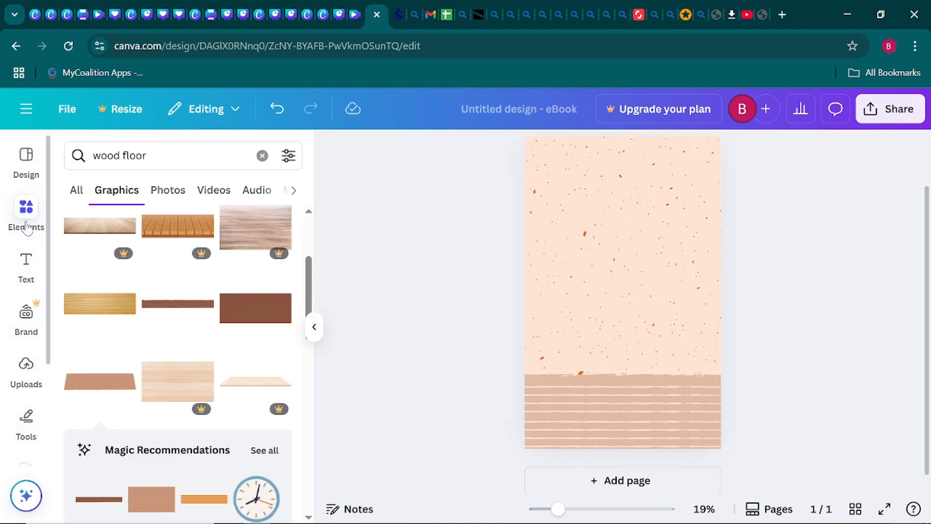
{"action": "left_click", "coordinate": [262, 155]}
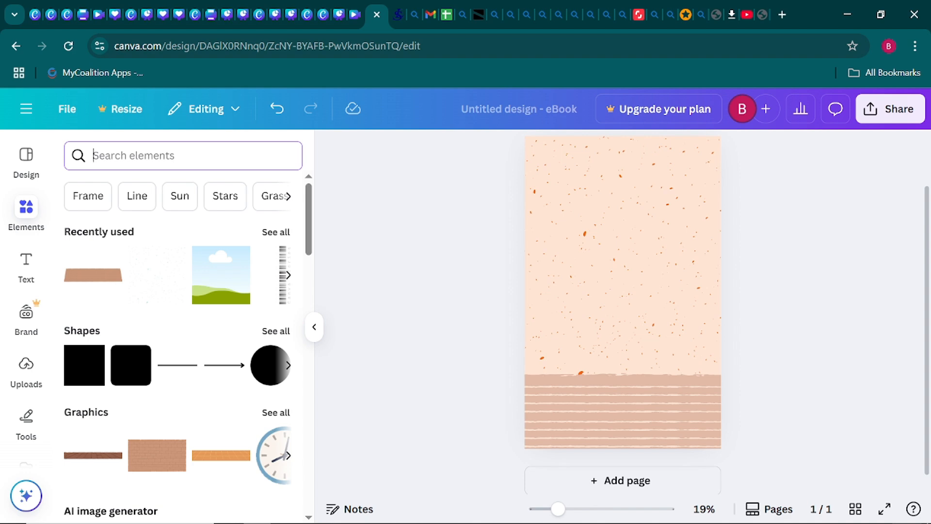
{"action": "type", "text": "potte"}
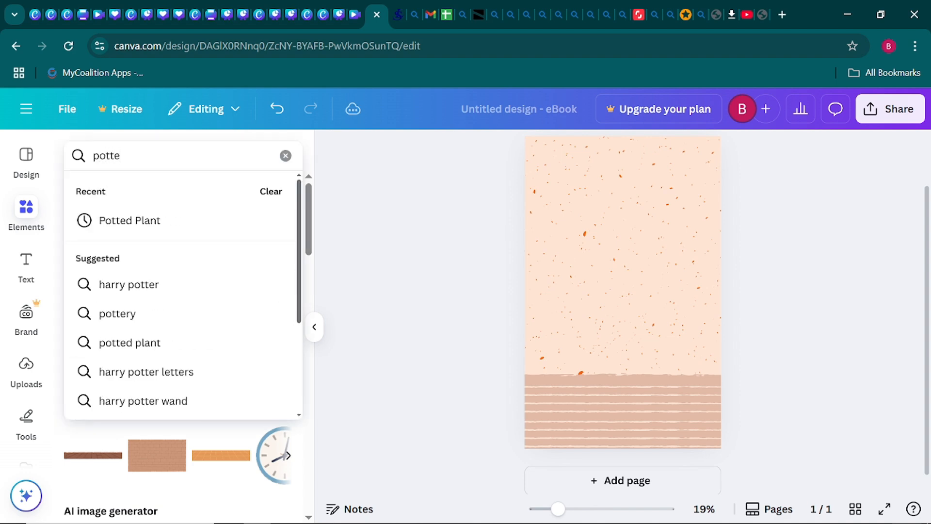
{"action": "type", "text": "d p"}
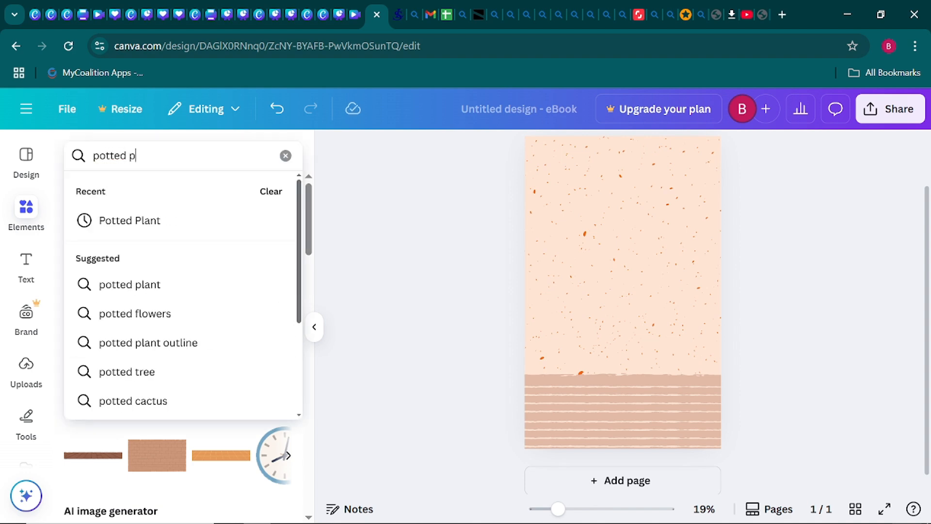
{"action": "type", "text": "lant"}
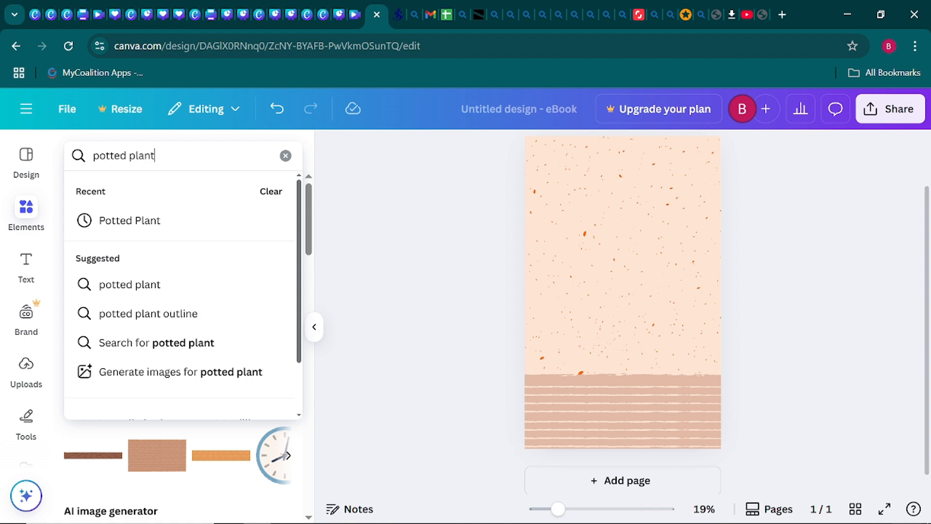
{"action": "key", "text": "Return"}
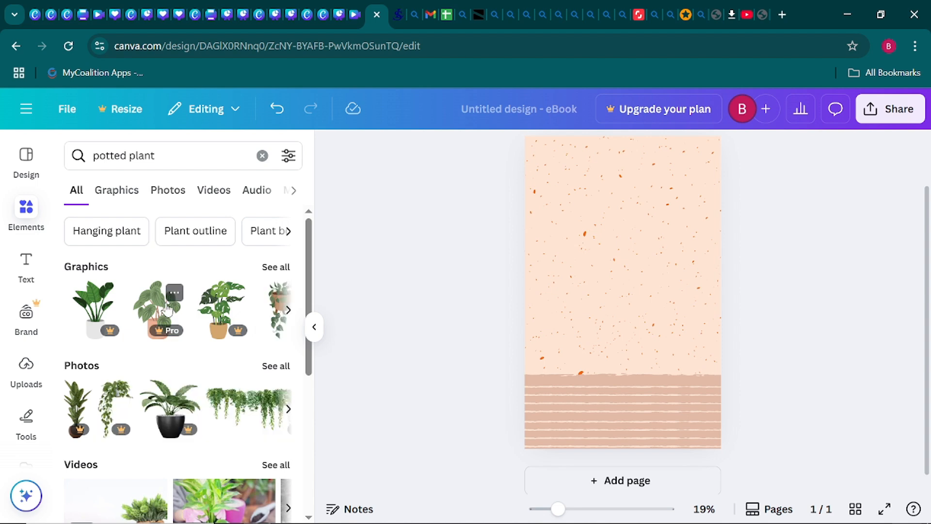
{"action": "left_click", "coordinate": [281, 272]}
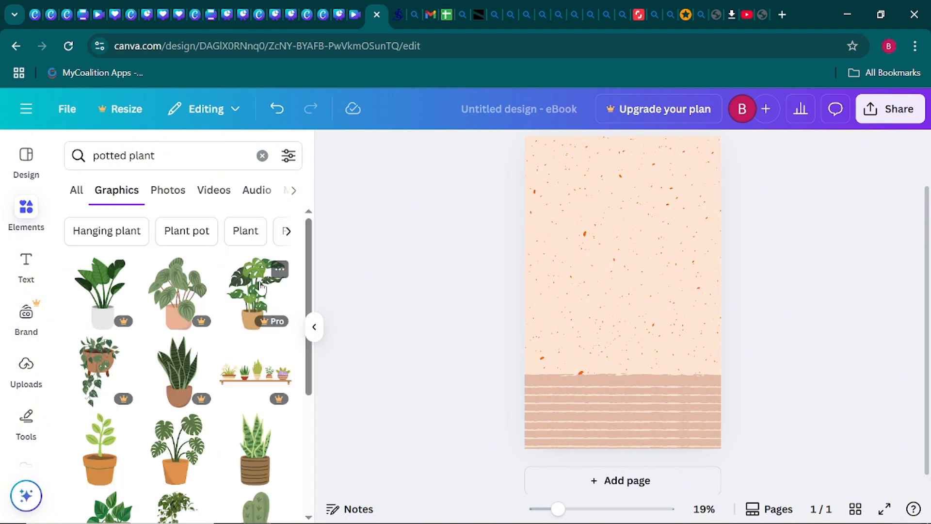
{"action": "scroll", "coordinate": [260, 286], "scroll_direction": "down", "scroll_amount": 2}
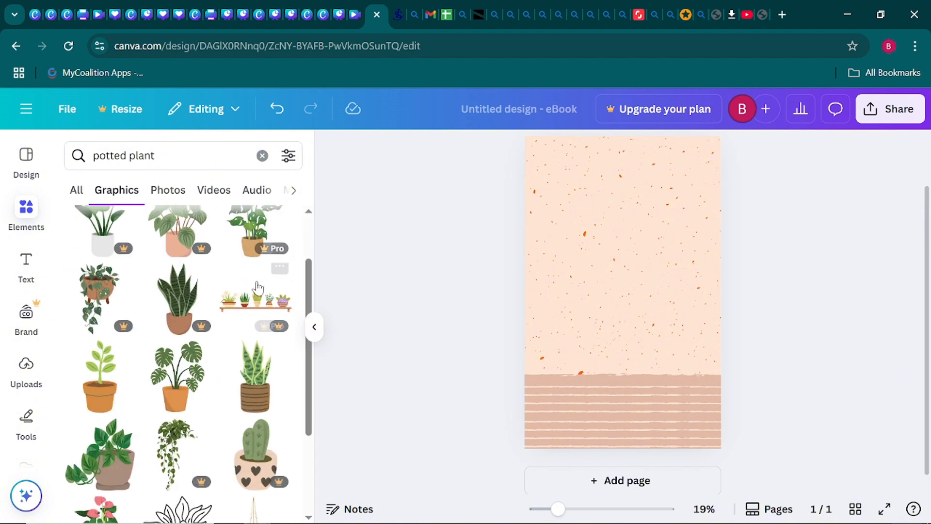
- Add a snake plant in a striped pot, shrink it and place it at the right edge on the floor
{"action": "left_click", "coordinate": [250, 380]}
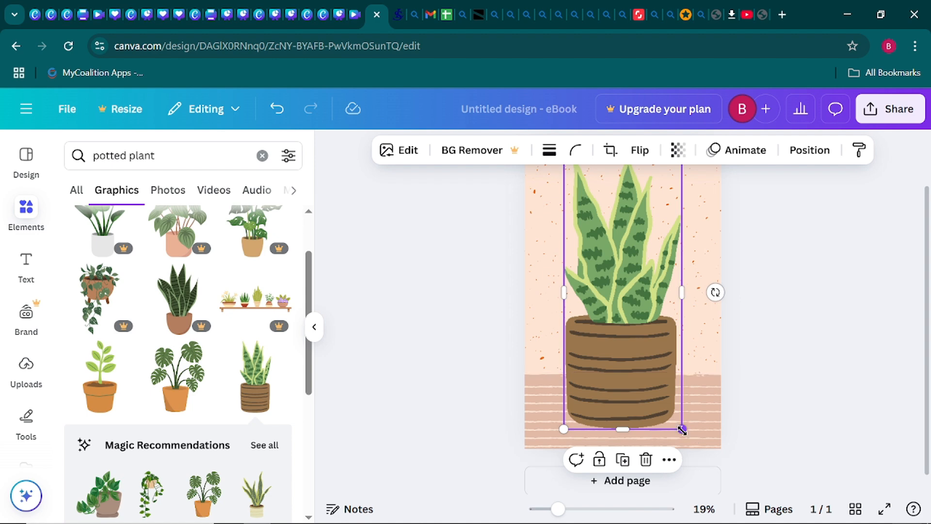
{"action": "left_click_drag", "start_coordinate": [682, 430], "coordinate": [575, 304]}
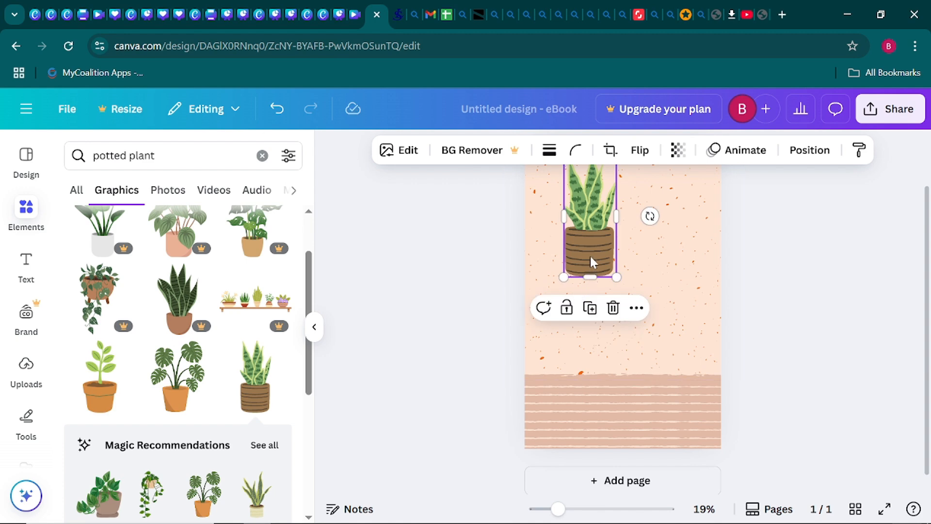
{"action": "left_click_drag", "start_coordinate": [590, 255], "coordinate": [704, 380]}
{"action": "left_click", "coordinate": [805, 367]}
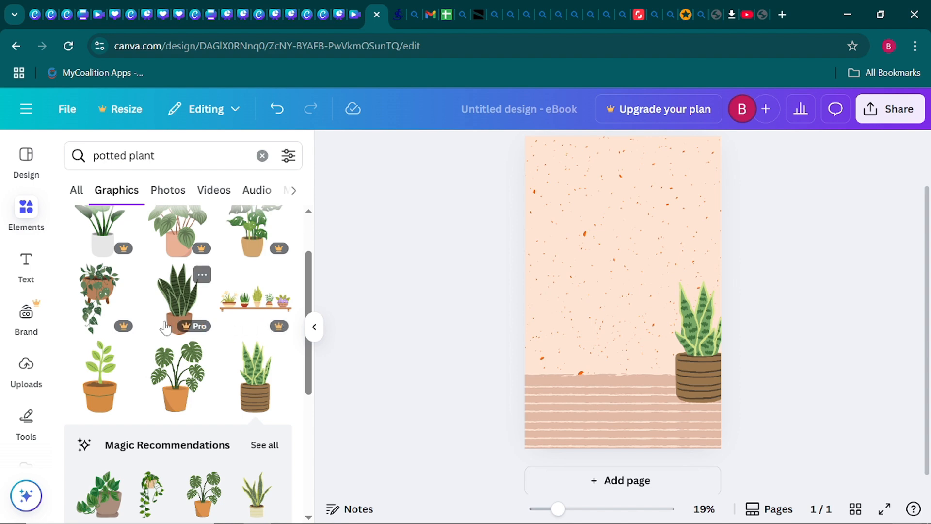
- Add a fern in a terracotta pot, partly cropped at the lower-left edge on the stripes
{"action": "scroll", "coordinate": [164, 328], "scroll_direction": "down", "scroll_amount": 2}
{"action": "scroll", "coordinate": [165, 326], "scroll_direction": "down", "scroll_amount": 3}
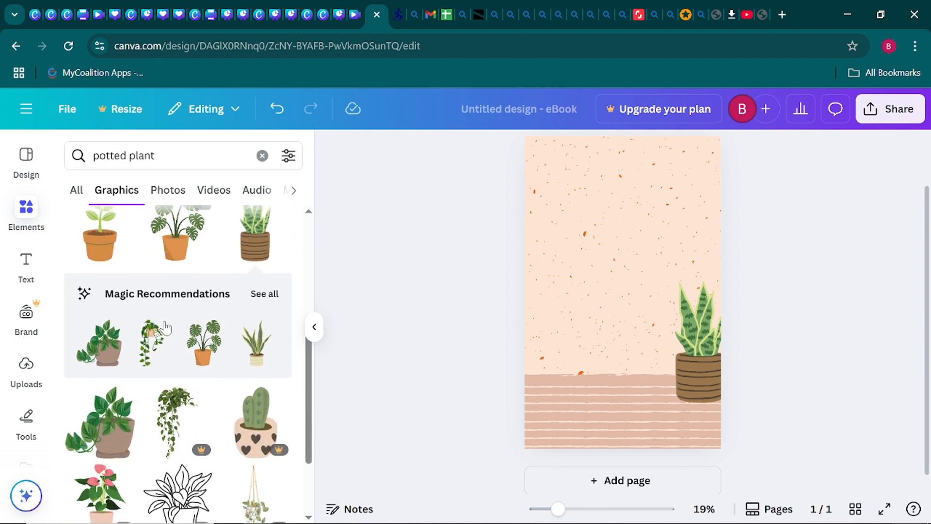
{"action": "scroll", "coordinate": [165, 327], "scroll_direction": "down", "scroll_amount": 3}
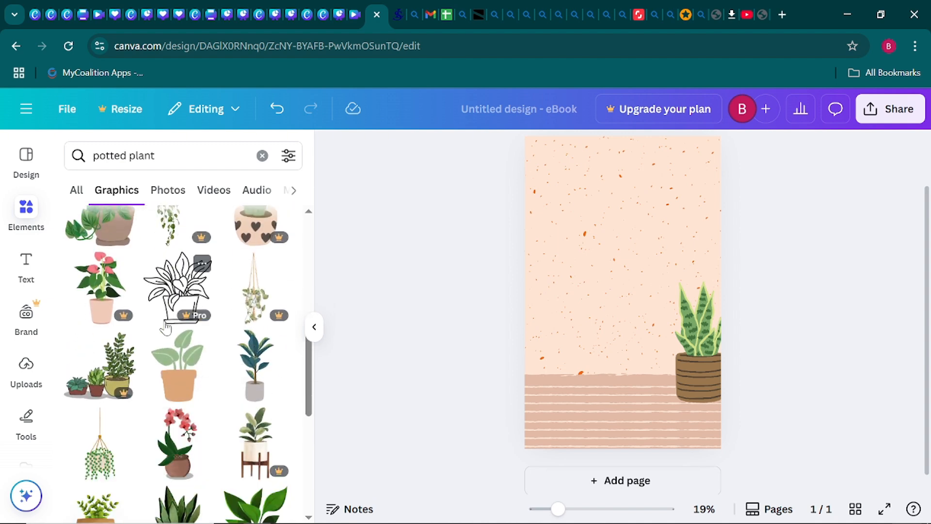
{"action": "scroll", "coordinate": [165, 327], "scroll_direction": "down", "scroll_amount": 1}
{"action": "scroll", "coordinate": [165, 326], "scroll_direction": "down", "scroll_amount": 1}
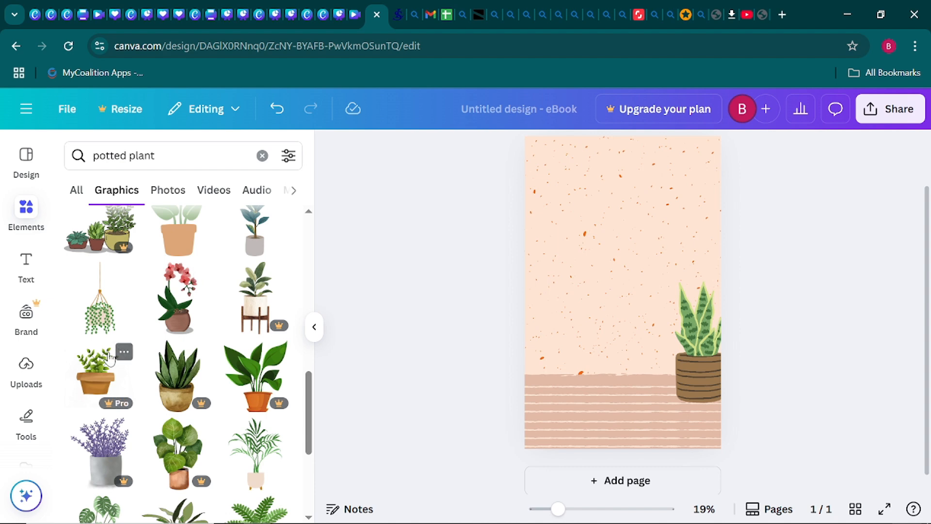
{"action": "scroll", "coordinate": [206, 333], "scroll_direction": "down", "scroll_amount": 1}
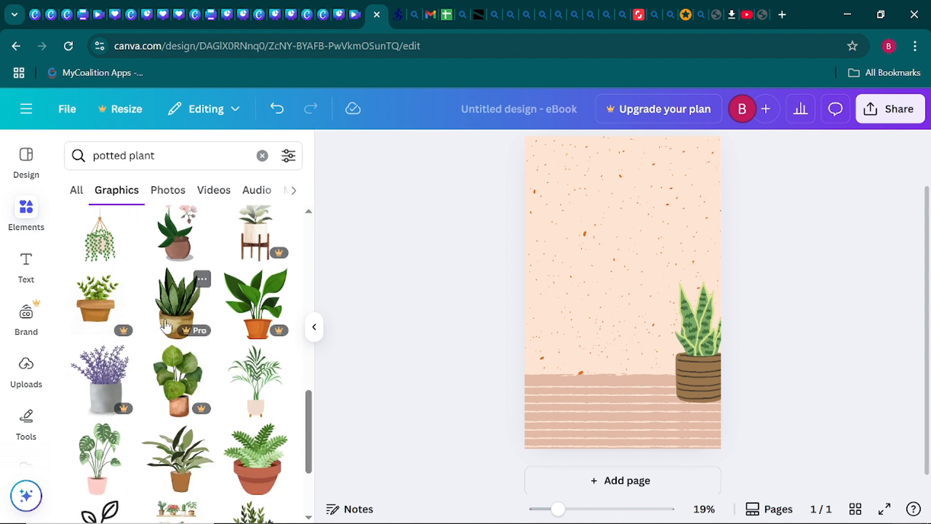
{"action": "scroll", "coordinate": [182, 326], "scroll_direction": "down", "scroll_amount": 1}
{"action": "scroll", "coordinate": [182, 326], "scroll_direction": "down", "scroll_amount": 2}
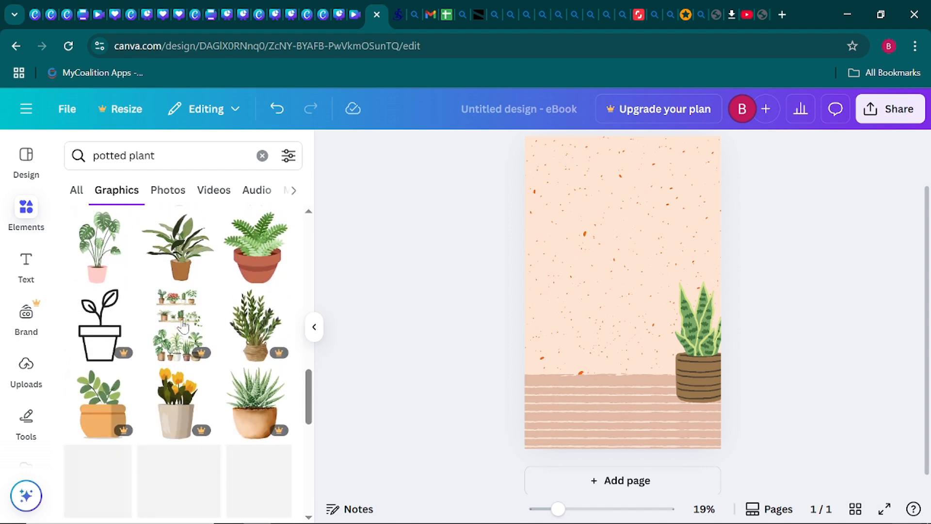
{"action": "left_click", "coordinate": [255, 250]}
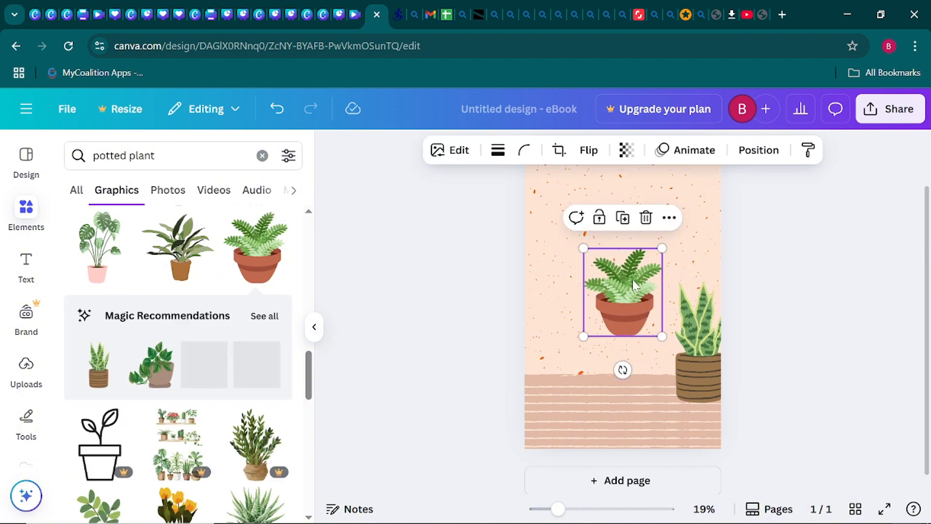
{"action": "left_click_drag", "start_coordinate": [632, 280], "coordinate": [552, 346]}
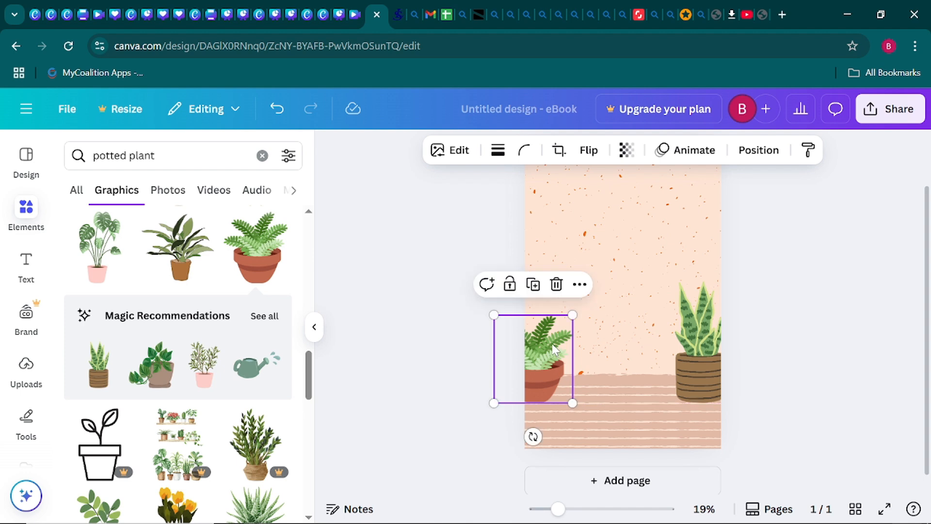
{"action": "left_click", "coordinate": [431, 321]}
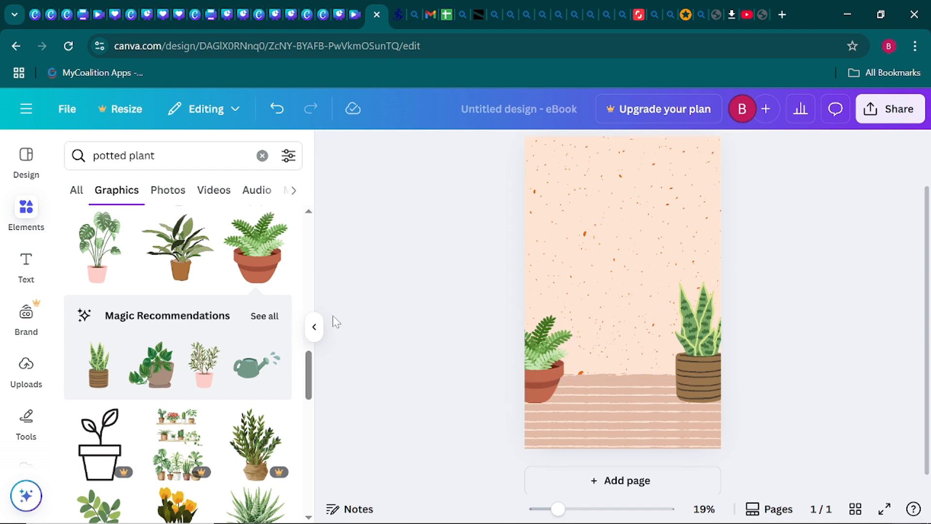
{"action": "left_click", "coordinate": [315, 327]}
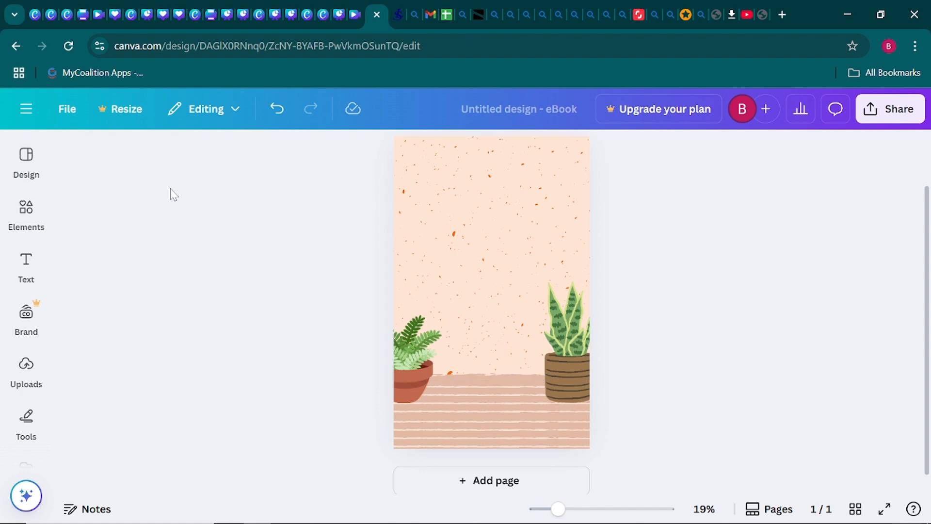
{"action": "left_click", "coordinate": [26, 213]}
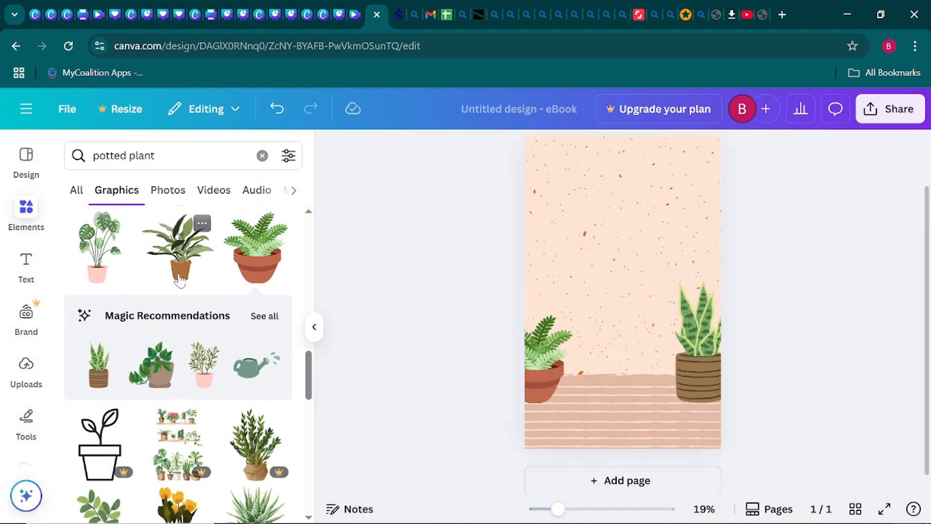
- Search Elements for 'family giving kisses to baby', fixing the typo, and browse all Graphics results
{"action": "left_click", "coordinate": [262, 156]}
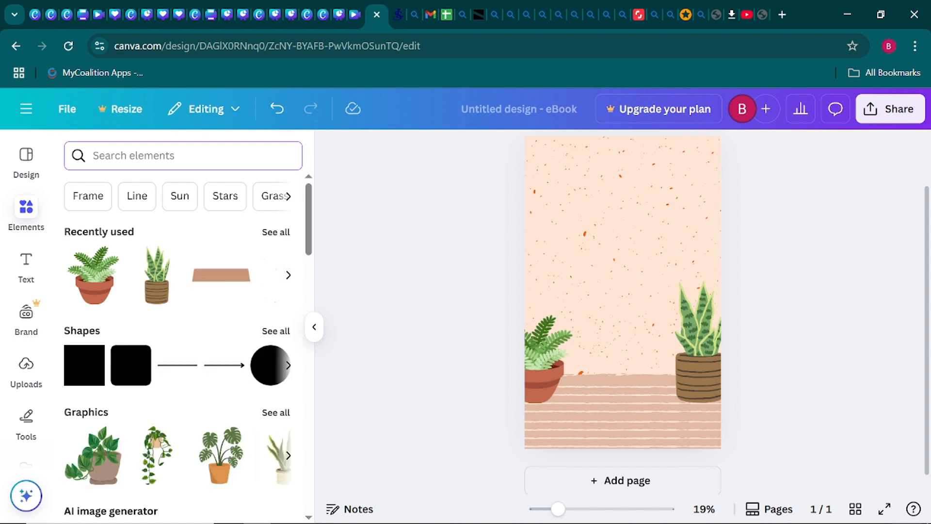
{"action": "type", "text": "fa"}
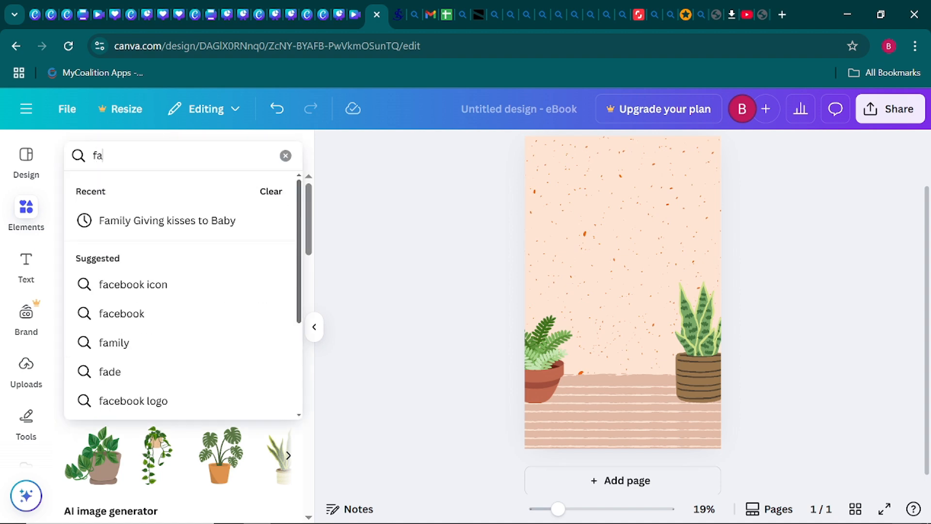
{"action": "type", "text": "mily"}
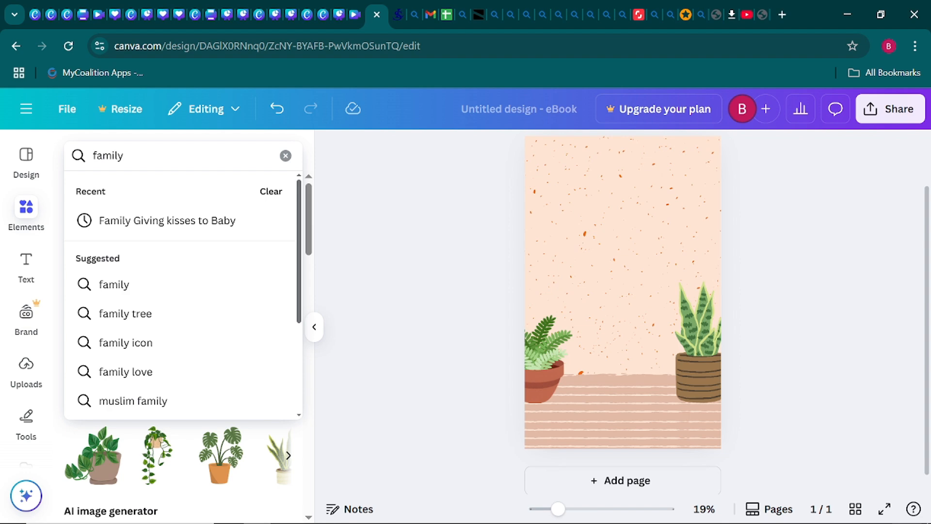
{"action": "type", "text": " giving ki"}
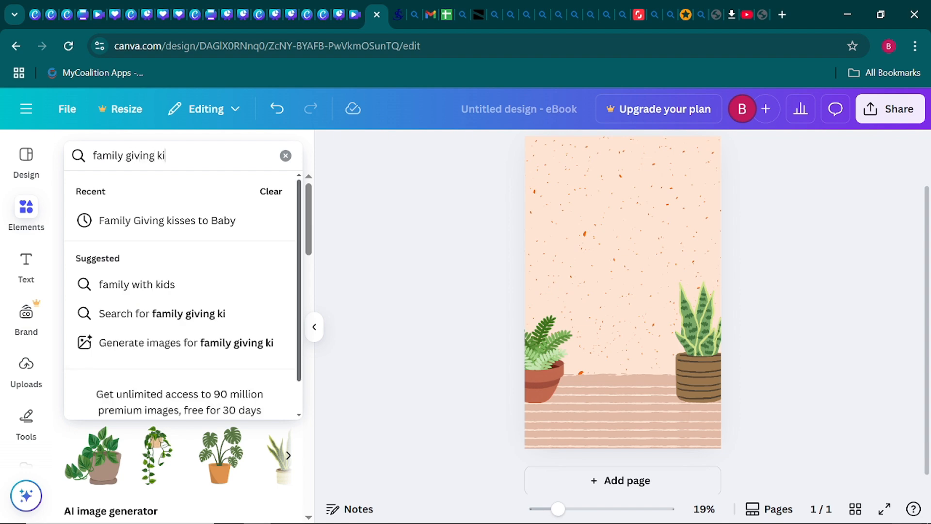
{"action": "type", "text": "sses"}
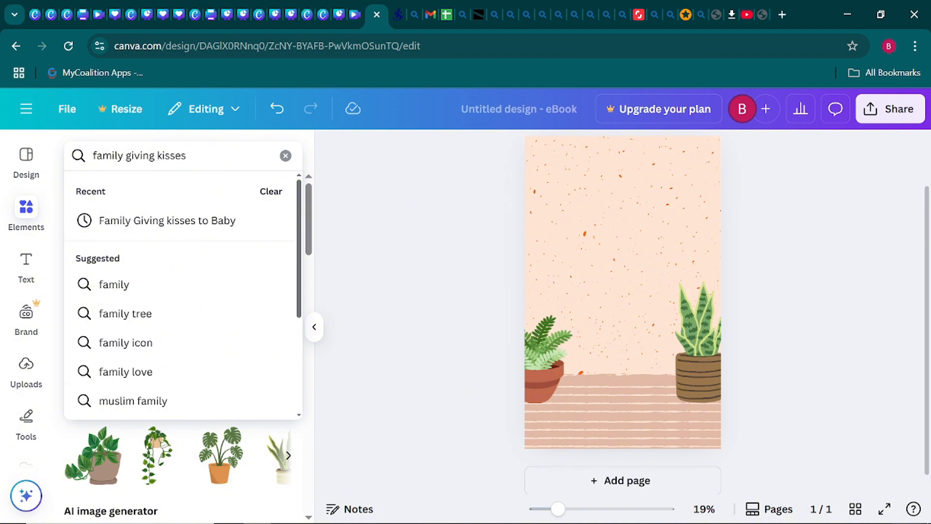
{"action": "type", "text": " to bsby"}
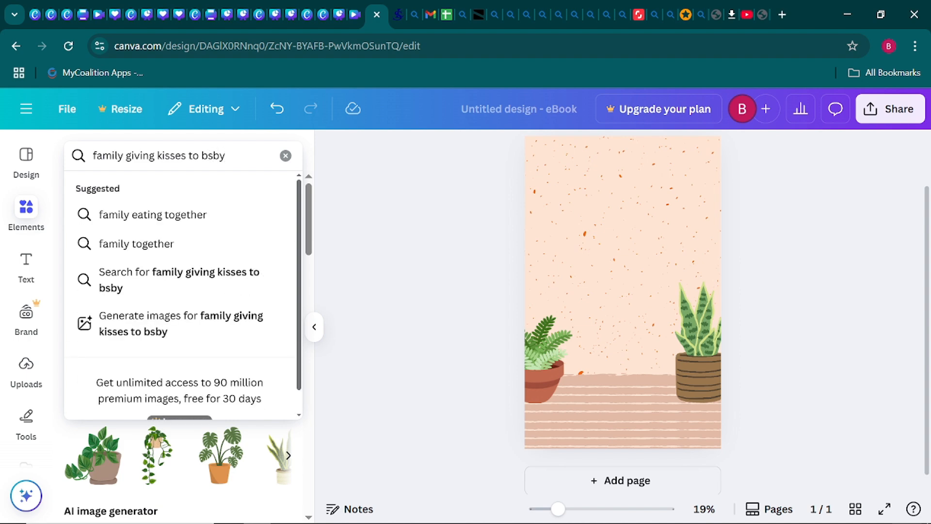
{"action": "key", "text": "Return"}
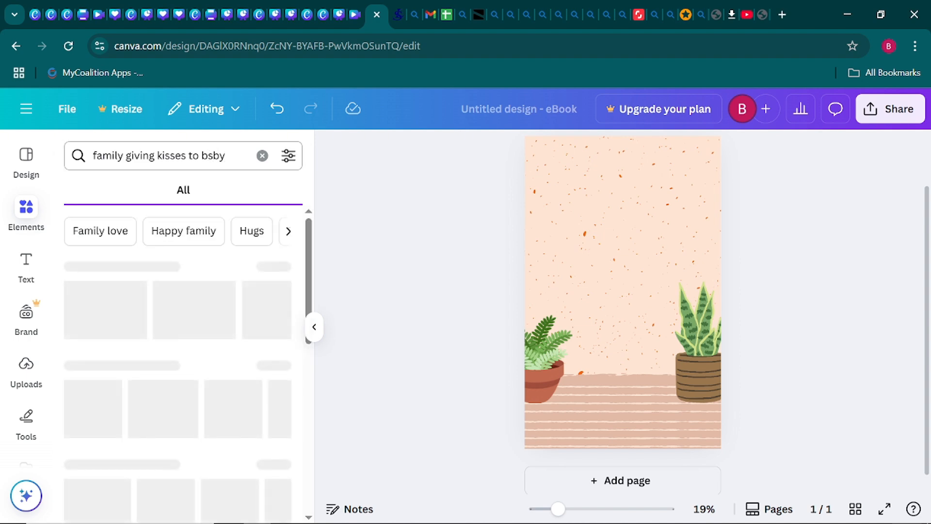
{"action": "left_click", "coordinate": [212, 156]}
{"action": "key", "text": "BackSpace"}
{"action": "type", "text": "a"}
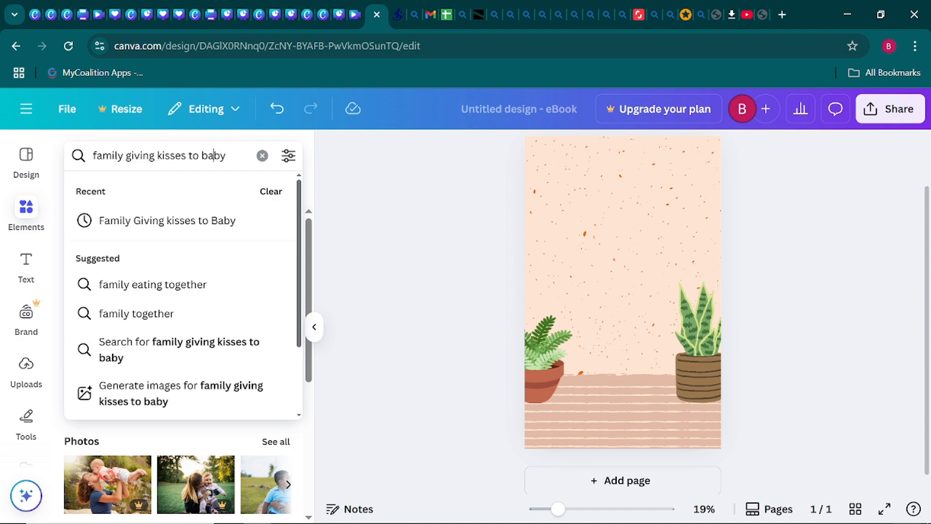
{"action": "key", "text": "Return"}
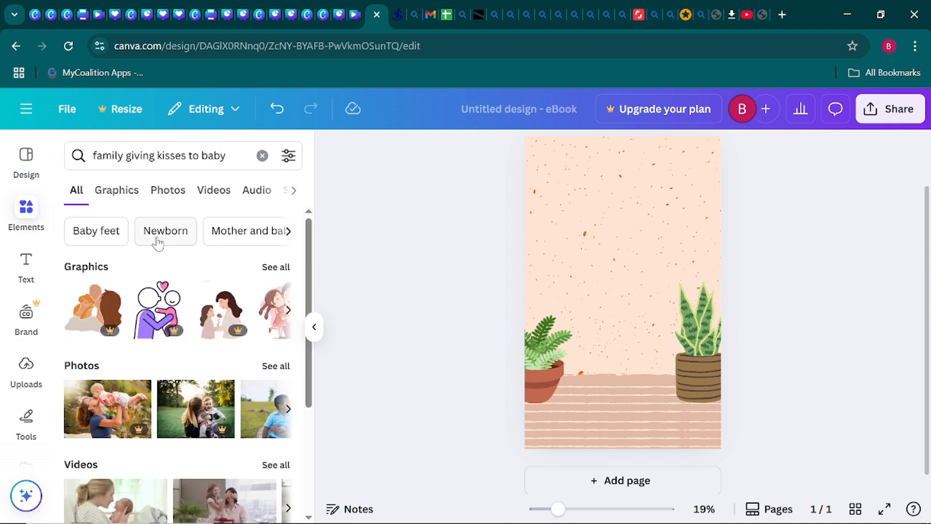
{"action": "left_click", "coordinate": [284, 275]}
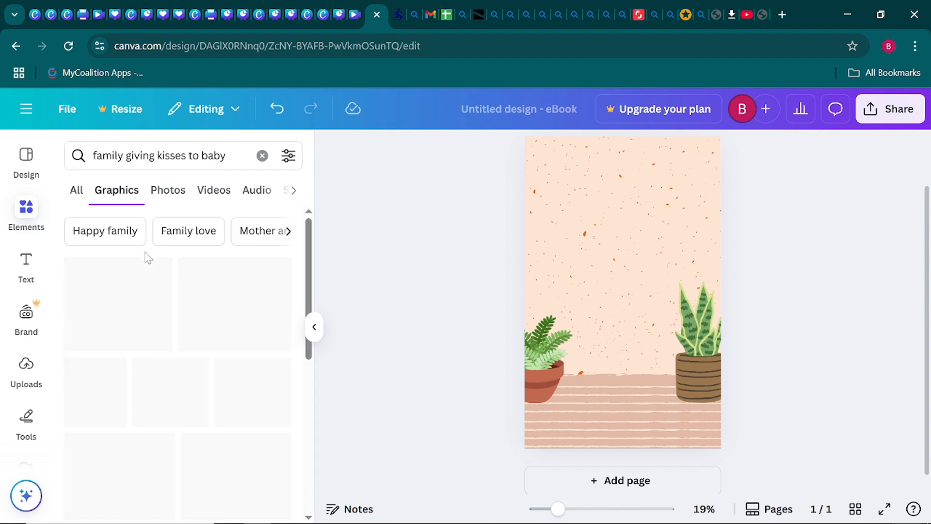
{"action": "scroll", "coordinate": [216, 323], "scroll_direction": "down", "scroll_amount": 2}
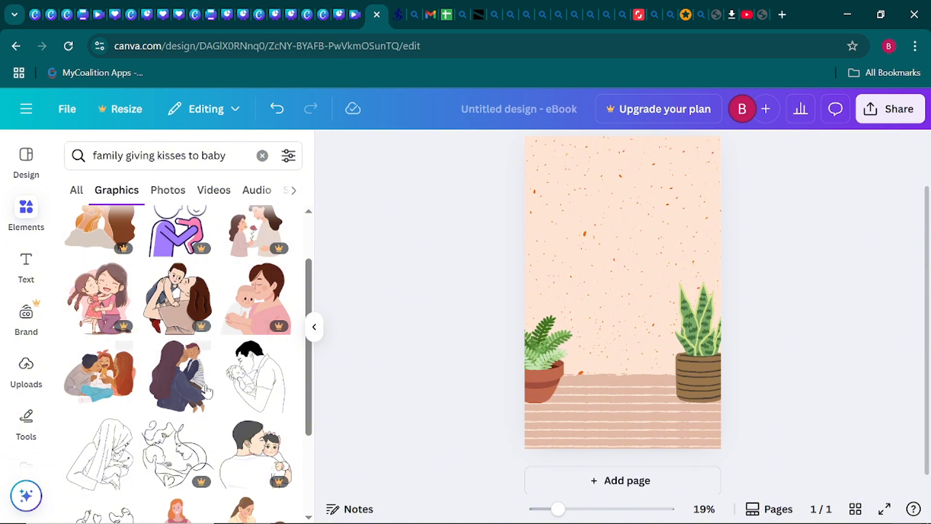
- Add the parents-kissing-girl illustration and position it at the lower centre between the potted plants
{"action": "left_click", "coordinate": [95, 381]}
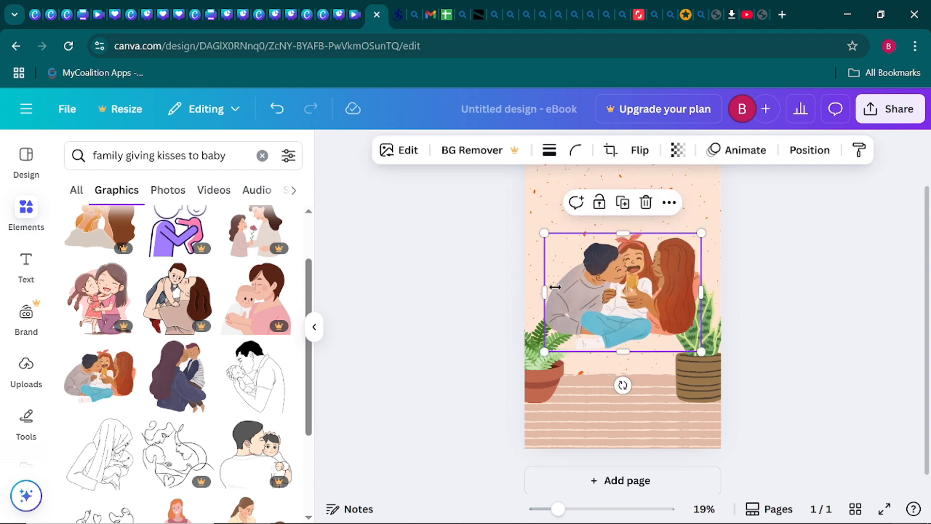
{"action": "left_click_drag", "start_coordinate": [614, 269], "coordinate": [604, 341]}
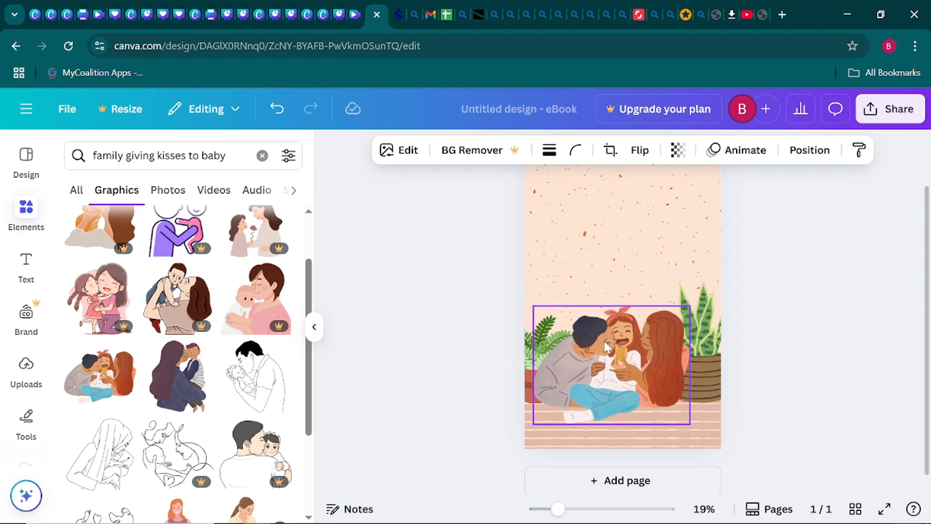
{"action": "left_click", "coordinate": [422, 304]}
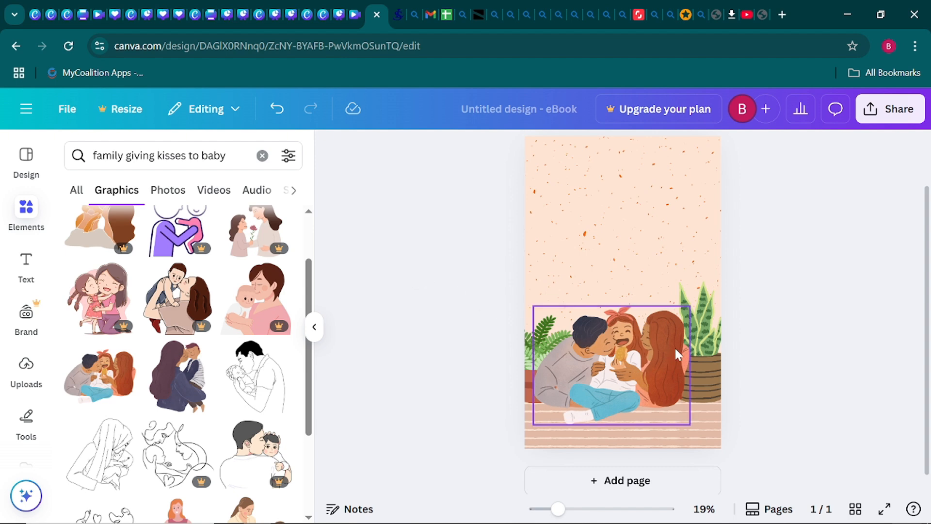
{"action": "left_click", "coordinate": [613, 359]}
{"action": "left_click_drag", "start_coordinate": [614, 360], "coordinate": [619, 355]}
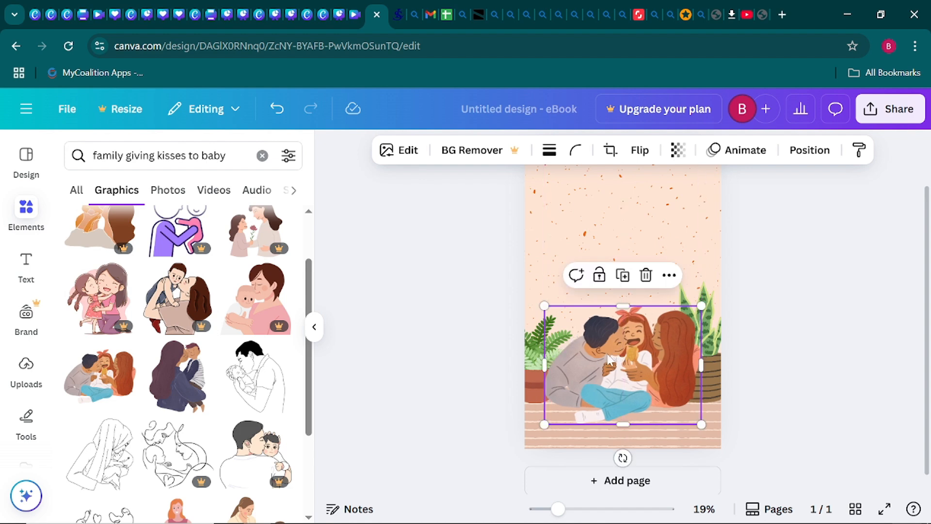
{"action": "left_click", "coordinate": [401, 318]}
{"action": "left_click", "coordinate": [315, 327]}
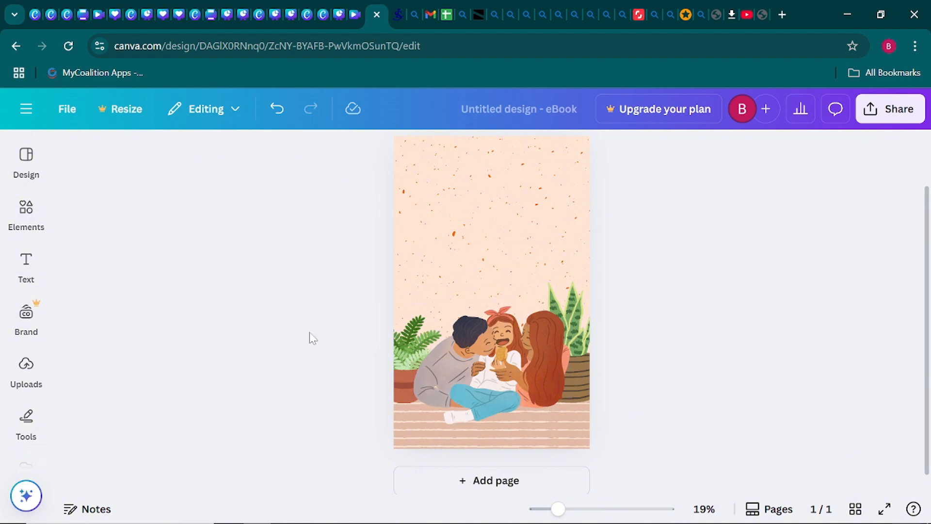
{"action": "left_click", "coordinate": [29, 226]}
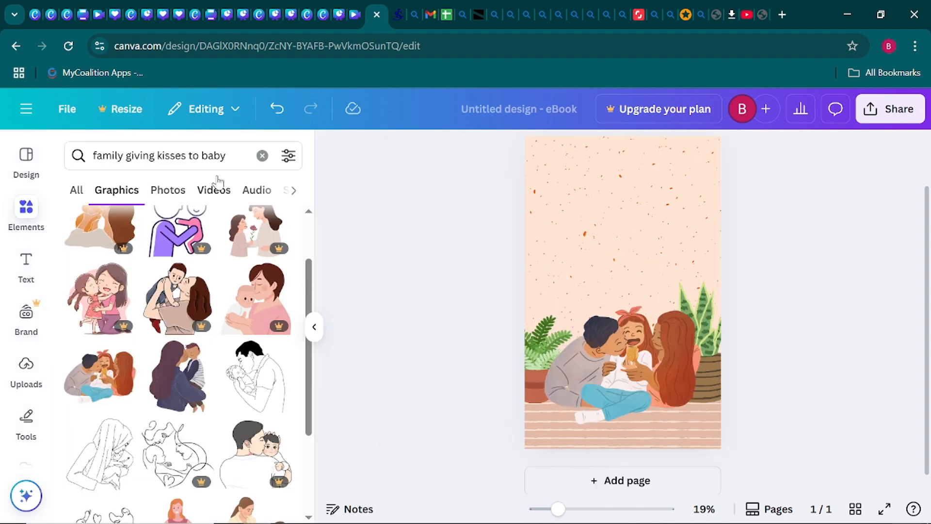
- Replace the search with 'cartoon cat' and scroll through all cat Graphics results
{"action": "left_click", "coordinate": [262, 155]}
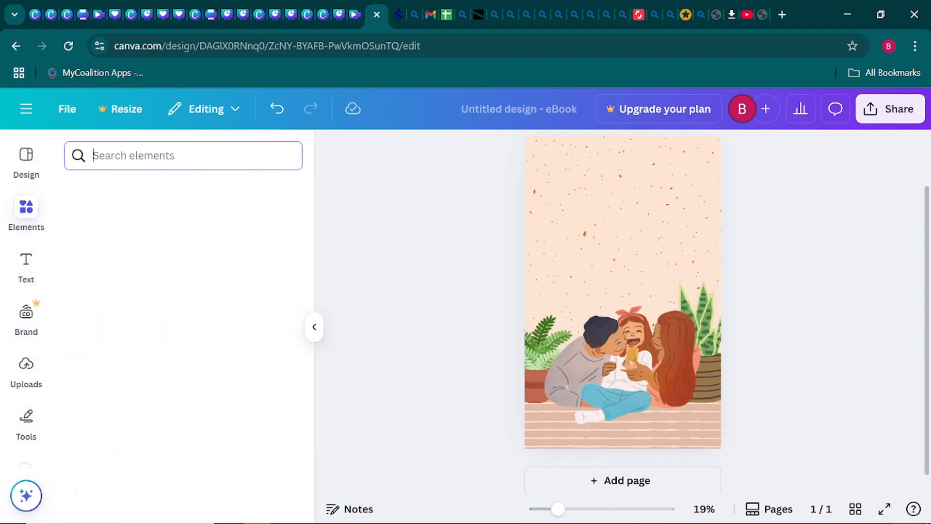
{"action": "type", "text": "ca"}
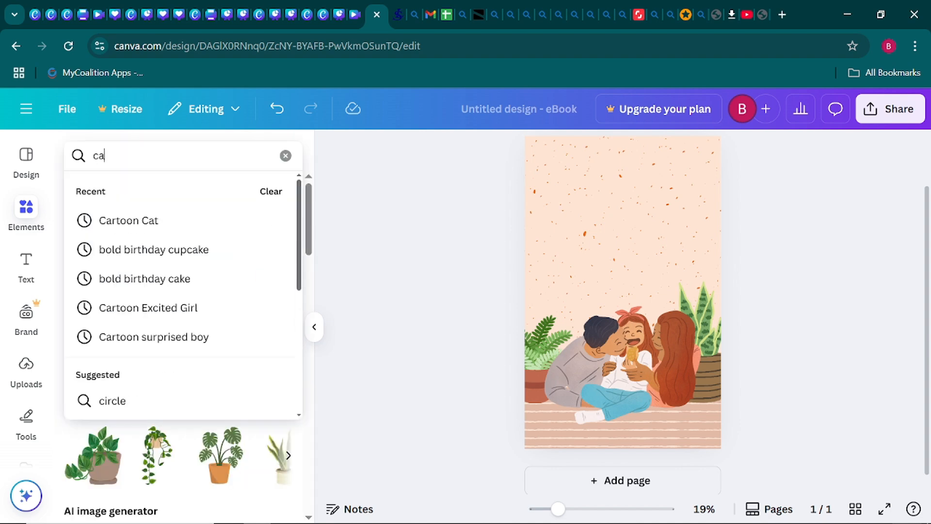
{"action": "type", "text": "rtoon"}
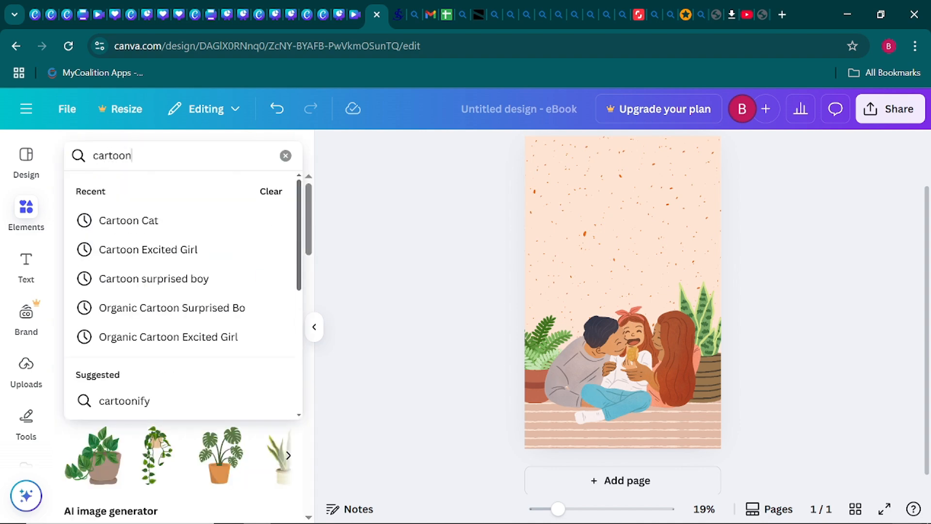
{"action": "type", "text": " cat"}
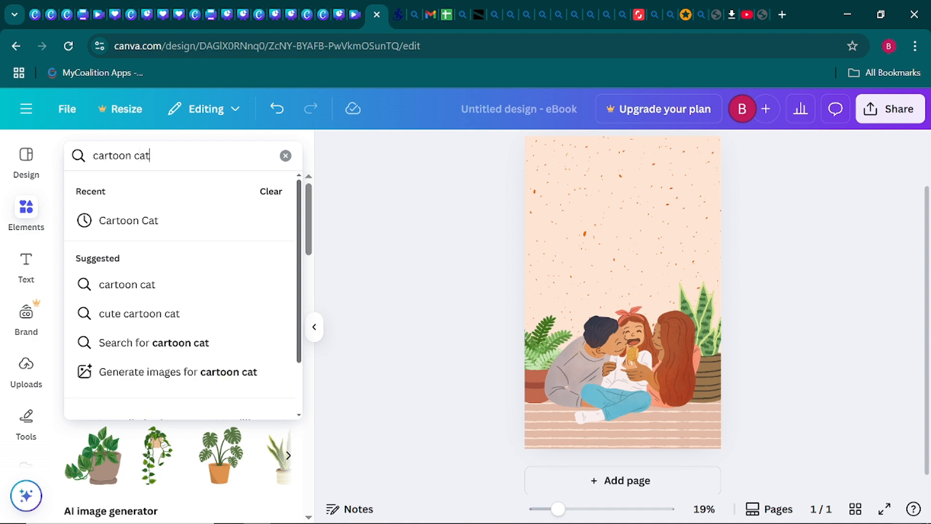
{"action": "key", "text": "Return"}
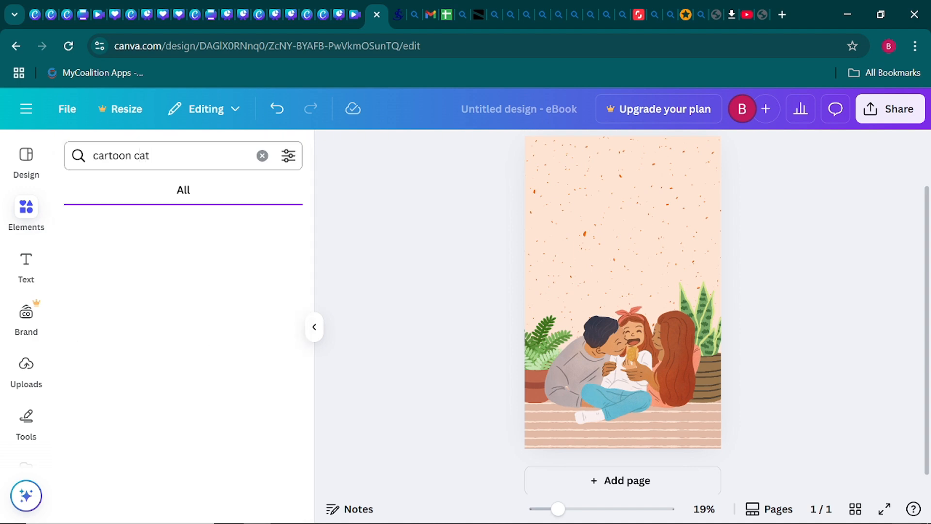
{"action": "mouse_move", "coordinate": [606, 523]}
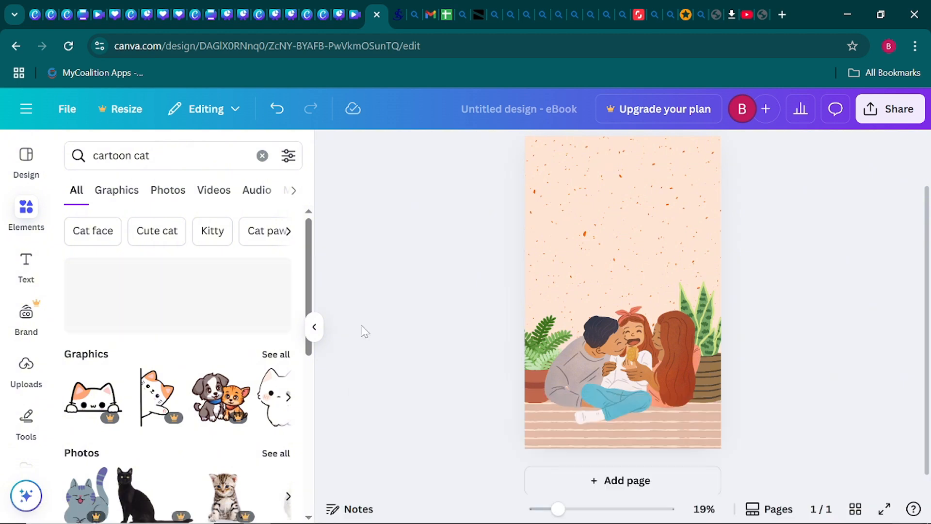
{"action": "left_click", "coordinate": [276, 354]}
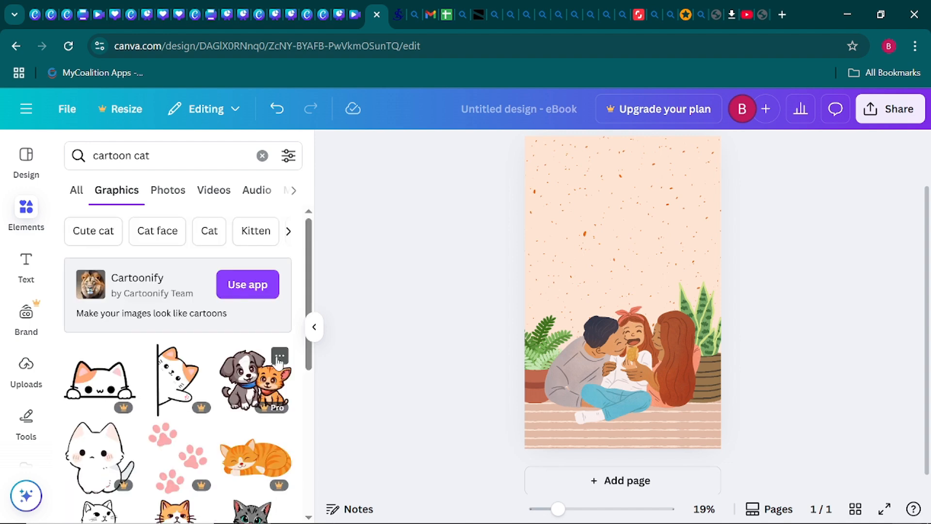
{"action": "scroll", "coordinate": [104, 393], "scroll_direction": "down", "scroll_amount": 2}
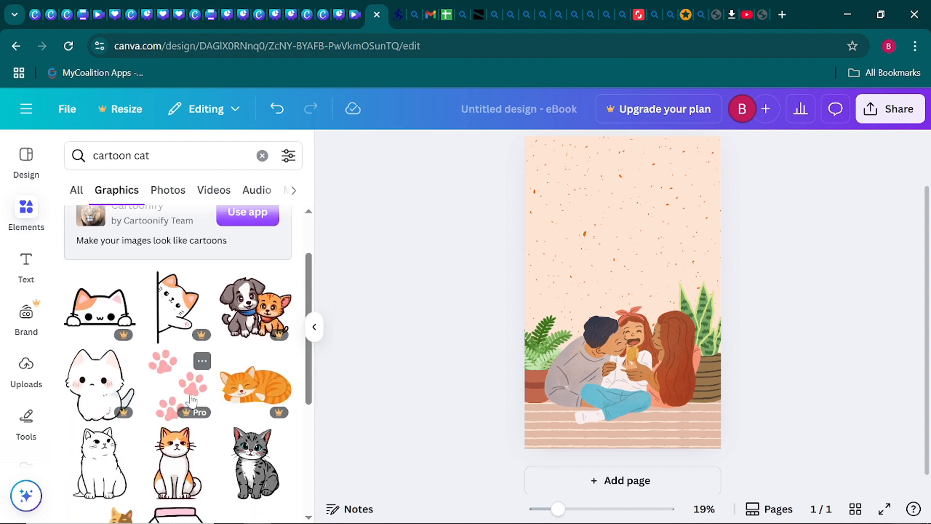
{"action": "scroll", "coordinate": [189, 403], "scroll_direction": "down", "scroll_amount": 5}
{"action": "scroll", "coordinate": [189, 403], "scroll_direction": "down", "scroll_amount": 5}
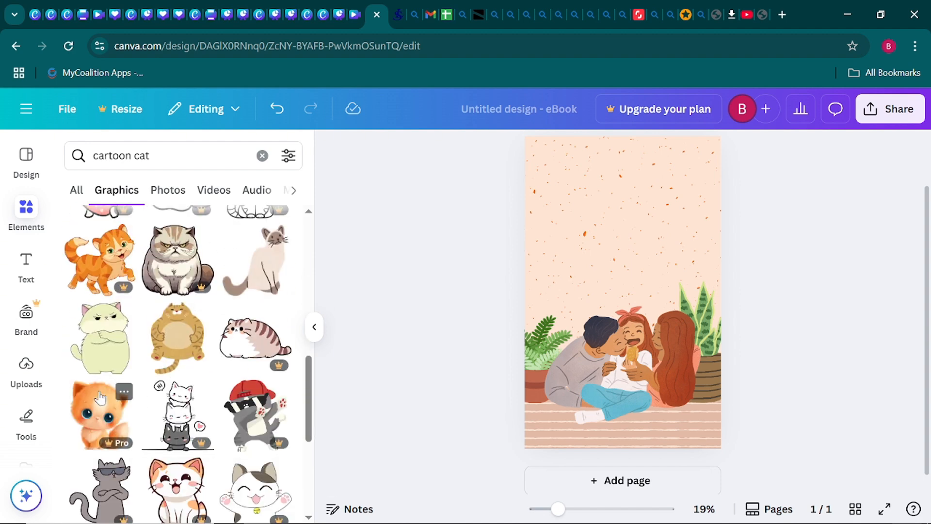
{"action": "scroll", "coordinate": [177, 403], "scroll_direction": "down", "scroll_amount": 2}
{"action": "scroll", "coordinate": [100, 396], "scroll_direction": "down", "scroll_amount": 2}
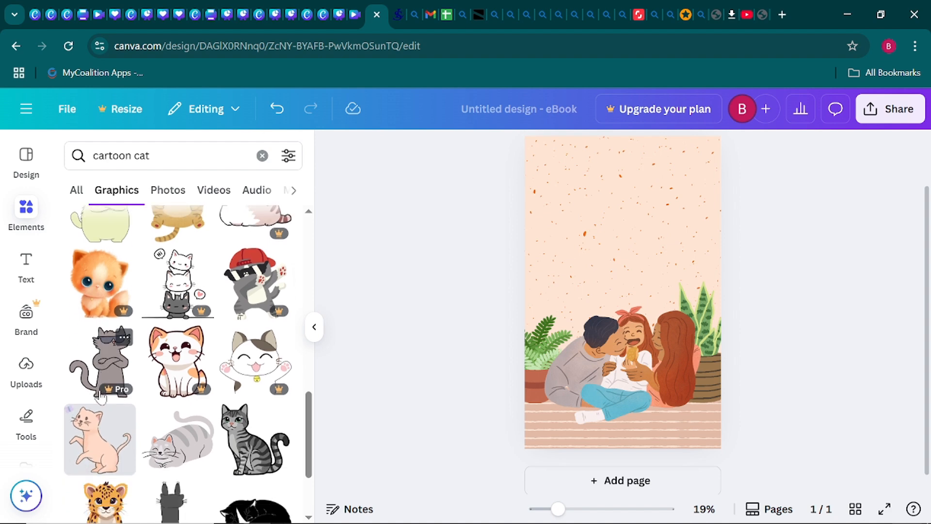
- Add the lounging grey striped cat and place it on the floor in front of the family
{"action": "left_click", "coordinate": [170, 439]}
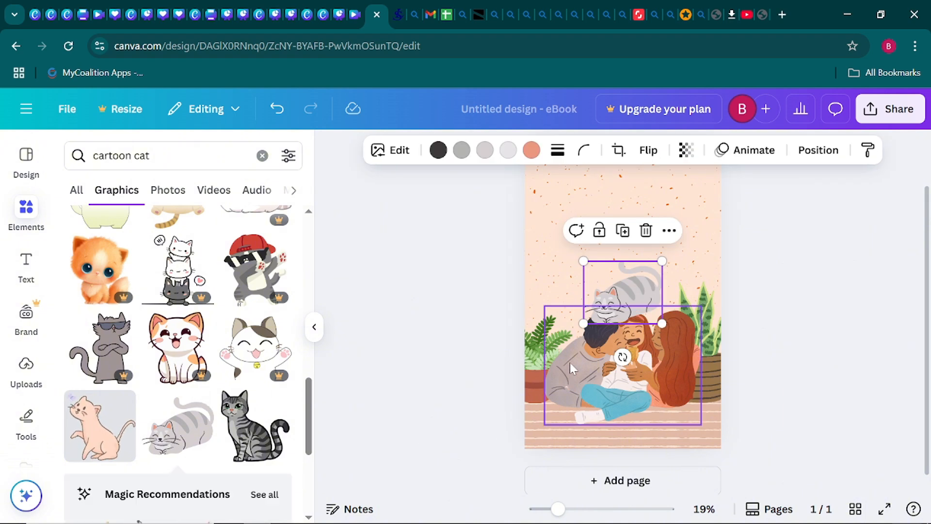
{"action": "left_click_drag", "start_coordinate": [640, 289], "coordinate": [661, 405]}
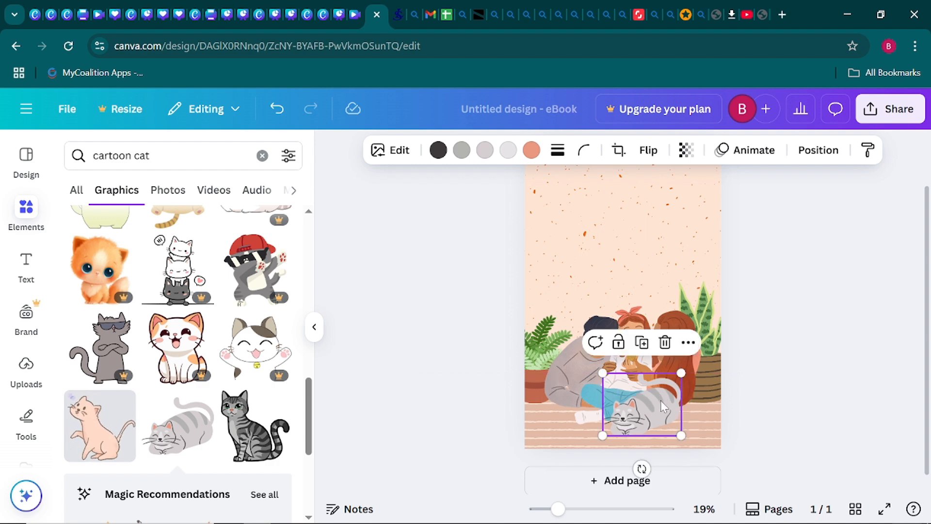
{"action": "left_click", "coordinate": [318, 329]}
{"action": "left_click", "coordinate": [304, 314]}
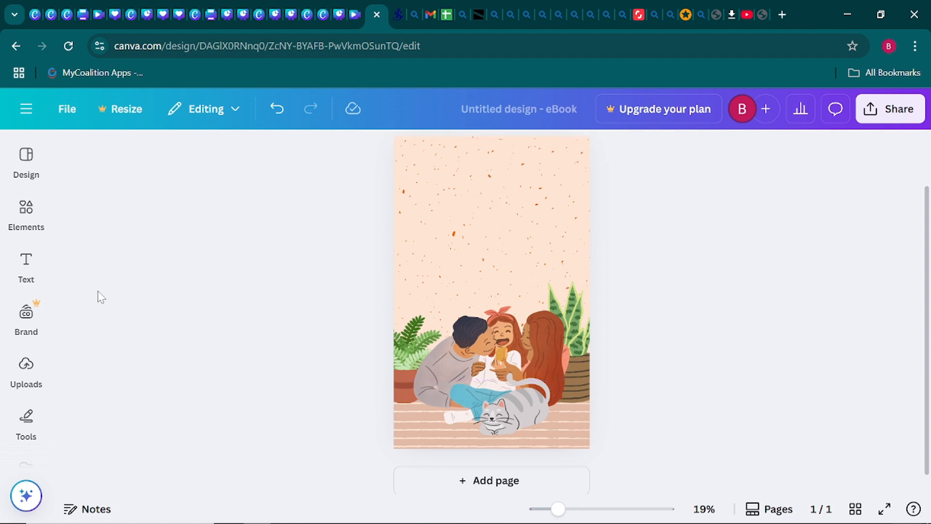
{"action": "left_click", "coordinate": [29, 225]}
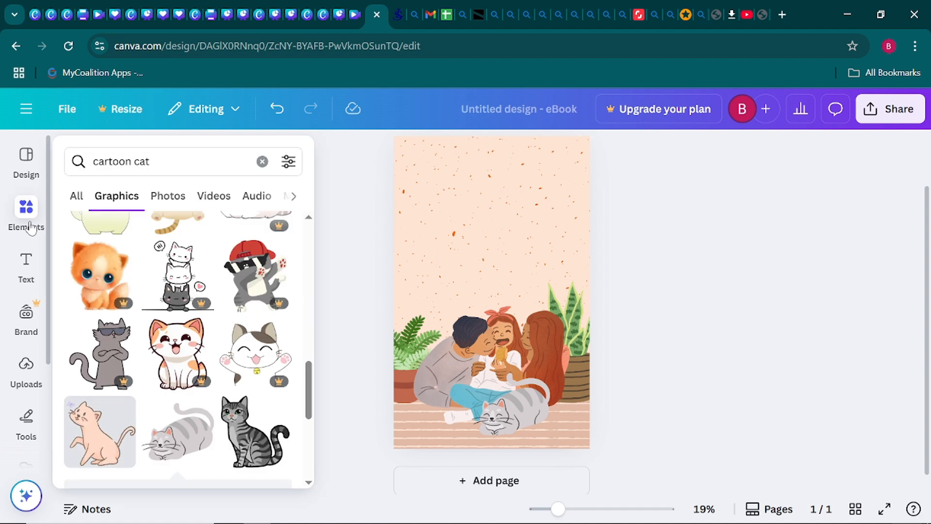
{"action": "left_click", "coordinate": [26, 273]}
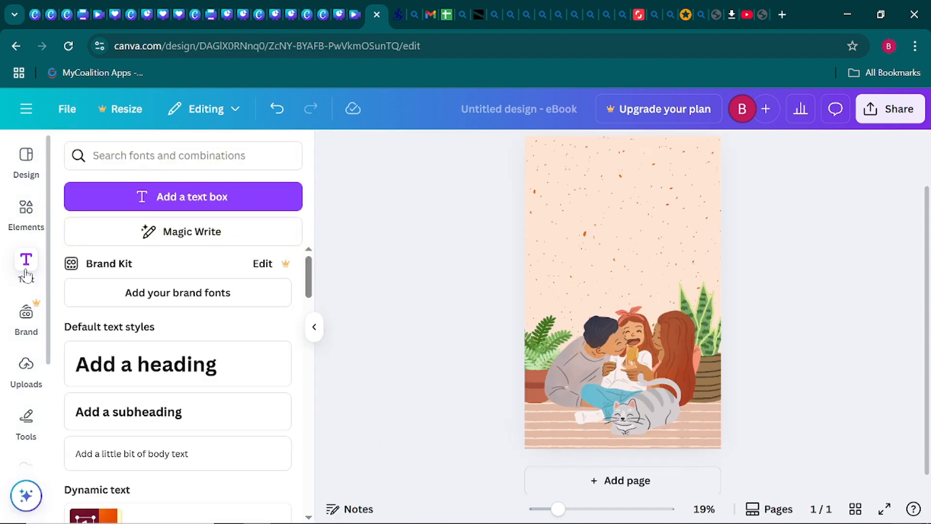
- Add a text box reading 'lovely' to the cover
{"action": "left_click", "coordinate": [203, 200]}
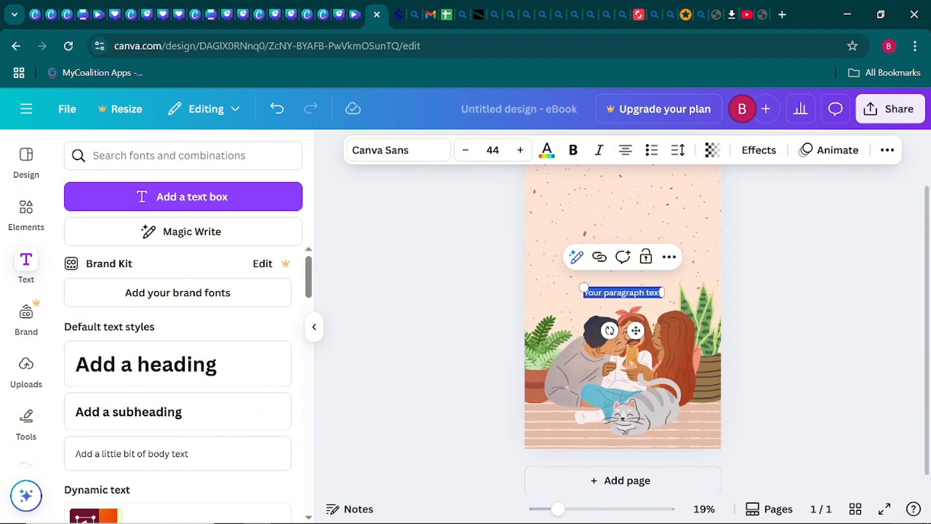
{"action": "key", "text": "BackSpace"}
{"action": "type", "text": "lovely"}
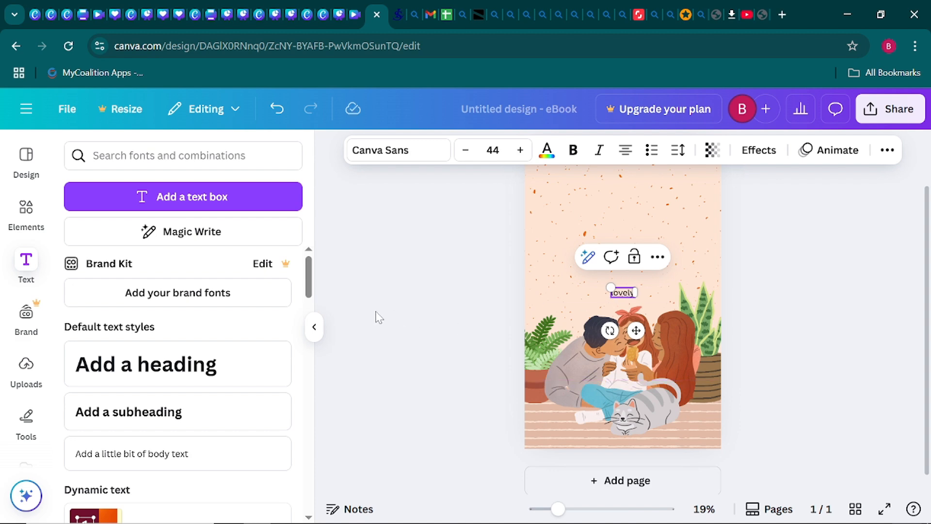
{"action": "left_click", "coordinate": [314, 327]}
{"action": "left_click", "coordinate": [282, 293]}
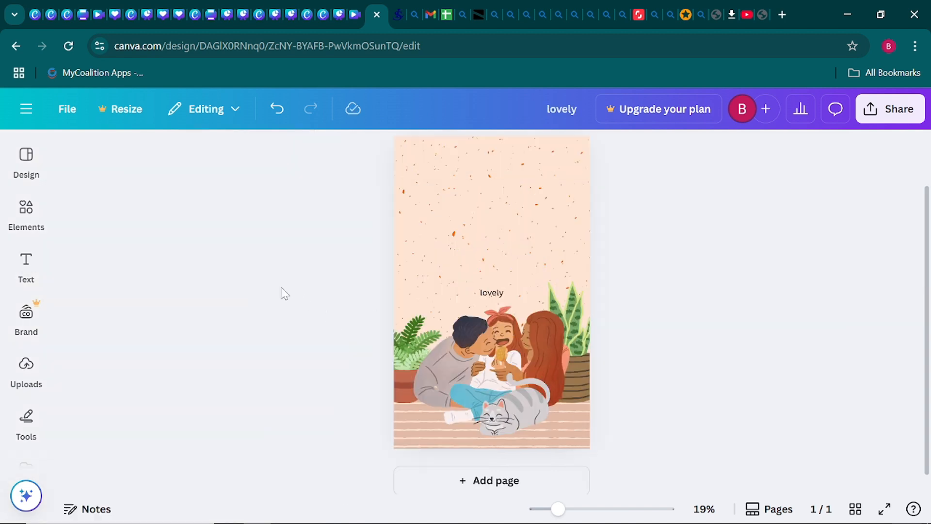
- Set the 'lovely' text to font size 263 and move it above the family
{"action": "left_click", "coordinate": [493, 300]}
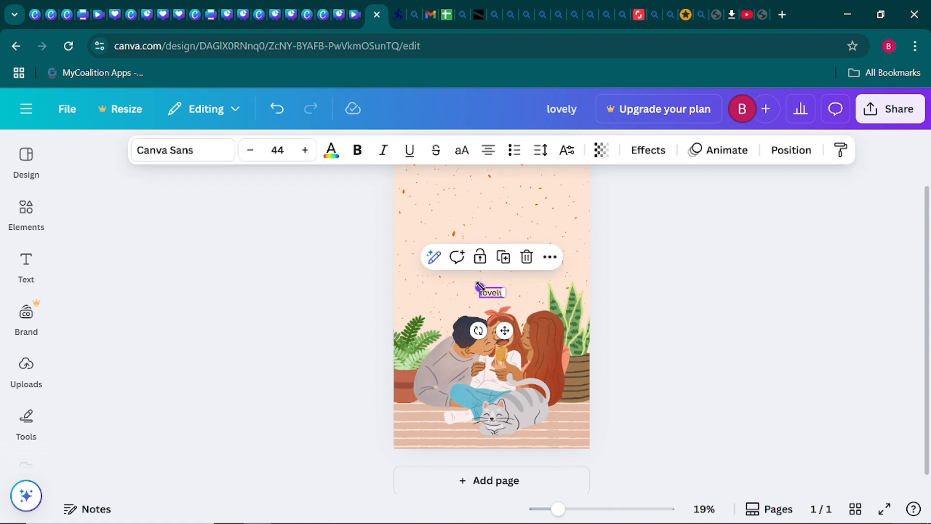
{"action": "left_click_drag", "start_coordinate": [479, 285], "coordinate": [503, 264]}
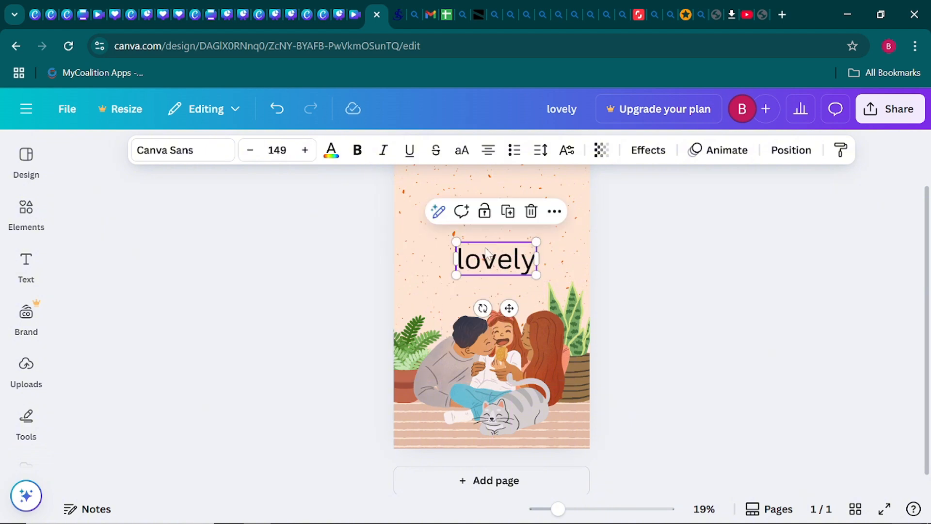
{"action": "left_click", "coordinate": [277, 150]}
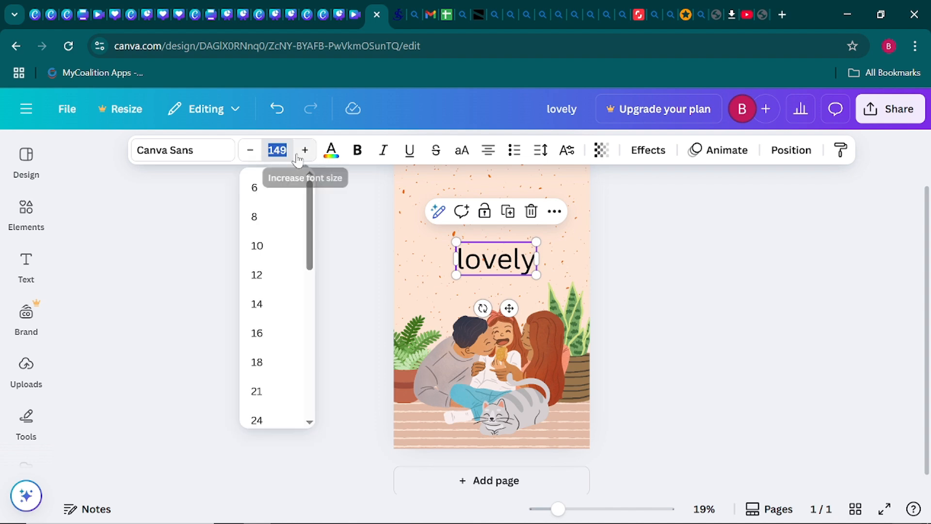
{"action": "type", "text": "2"}
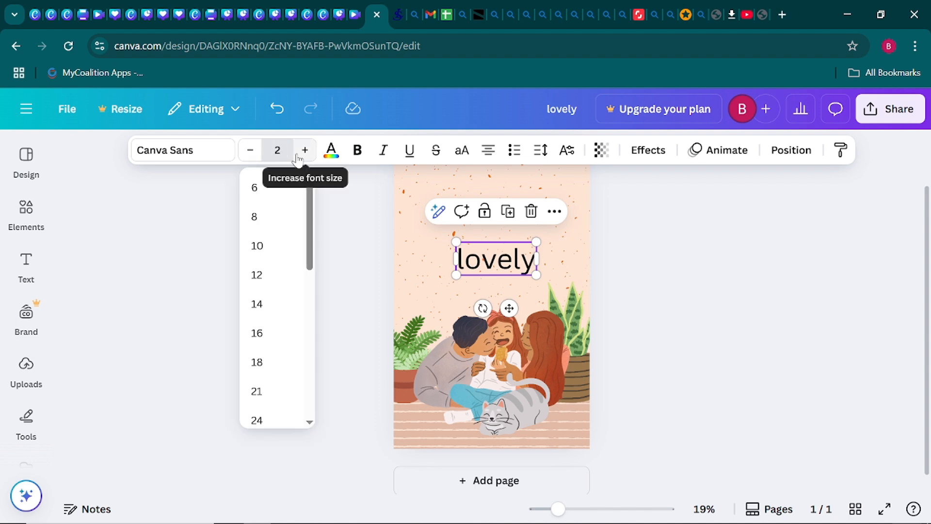
{"action": "type", "text": "63"}
{"action": "key", "text": "Return"}
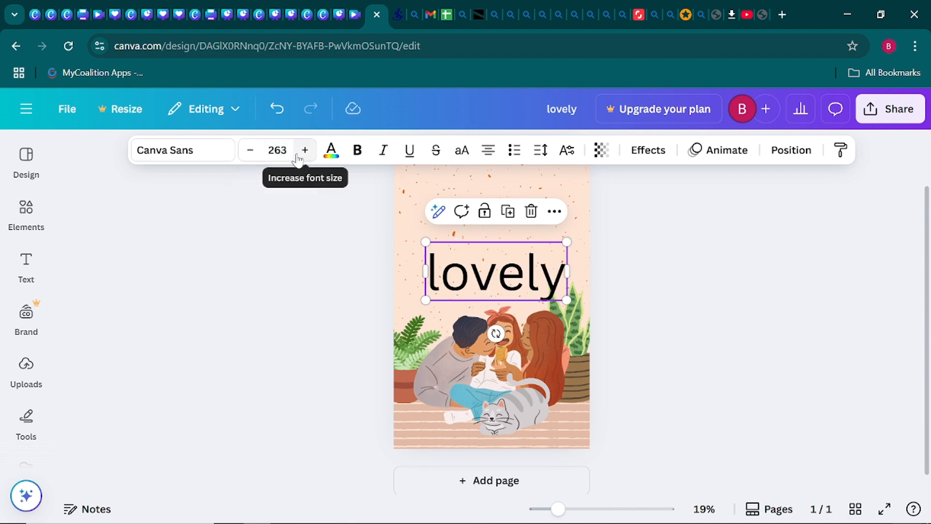
{"action": "left_click_drag", "start_coordinate": [517, 274], "coordinate": [511, 238]}
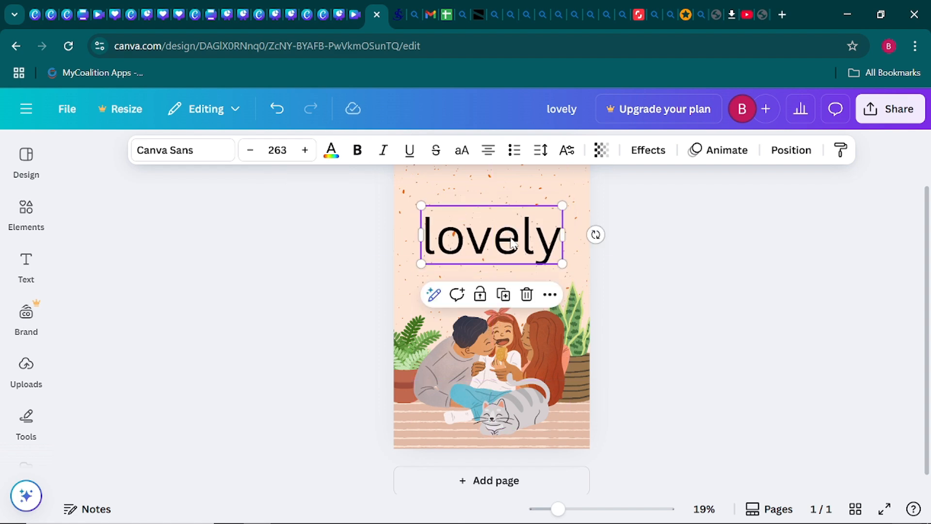
- Change the title font to Scripter and nudge LOVELY slightly higher
{"action": "left_click", "coordinate": [207, 154]}
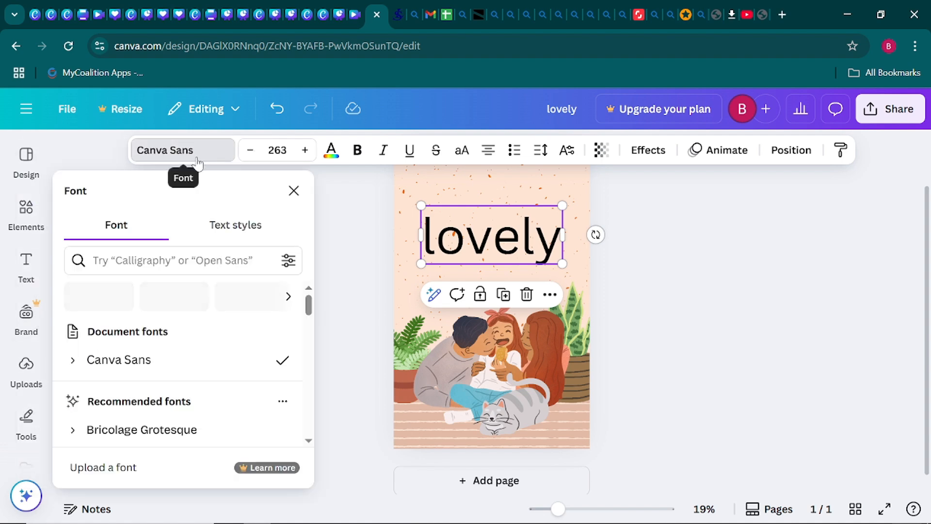
{"action": "left_click", "coordinate": [140, 261]}
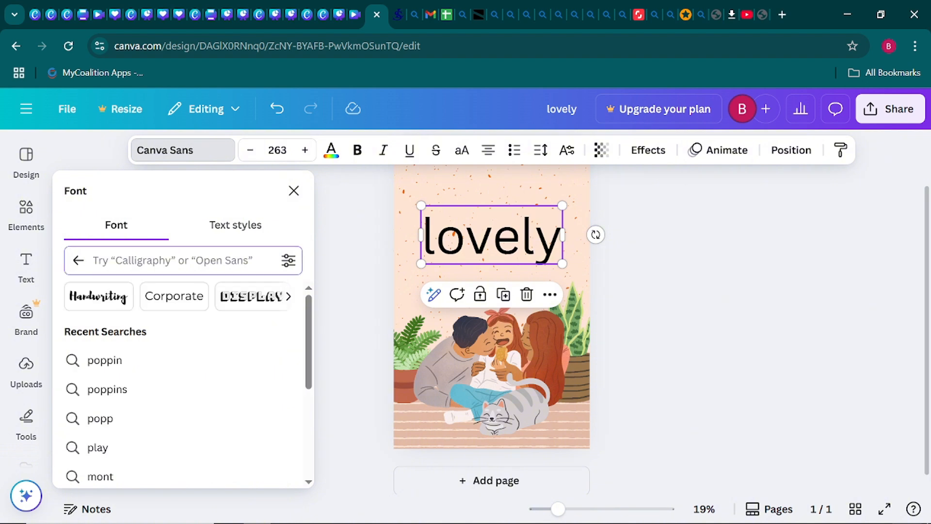
{"action": "type", "text": "scr"}
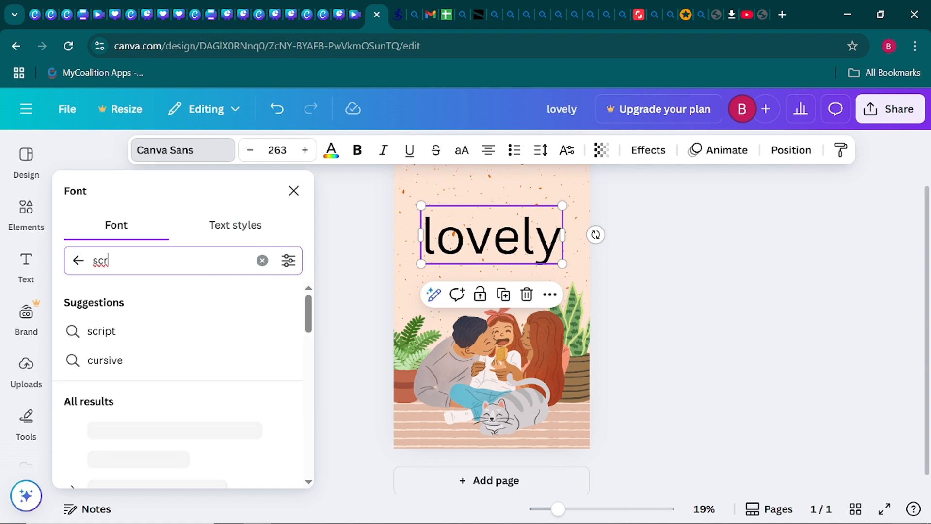
{"action": "type", "text": "i"}
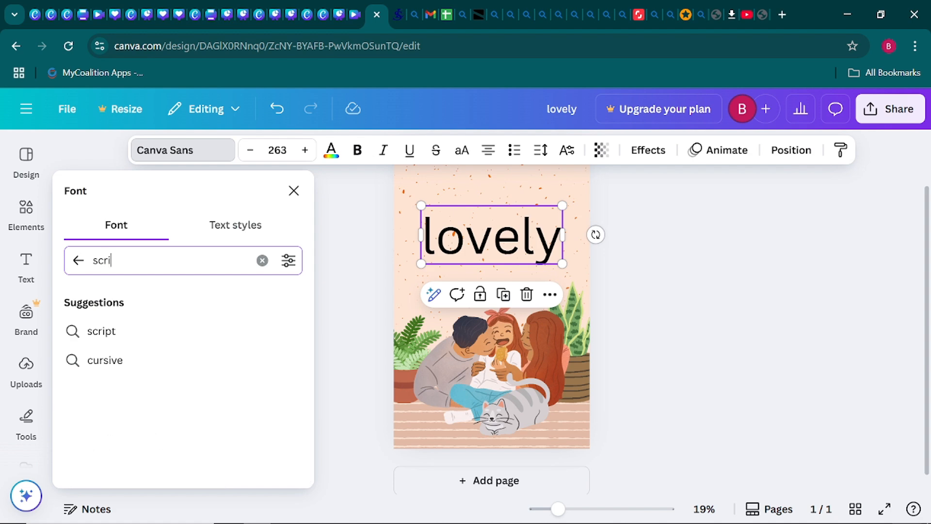
{"action": "type", "text": "pter"}
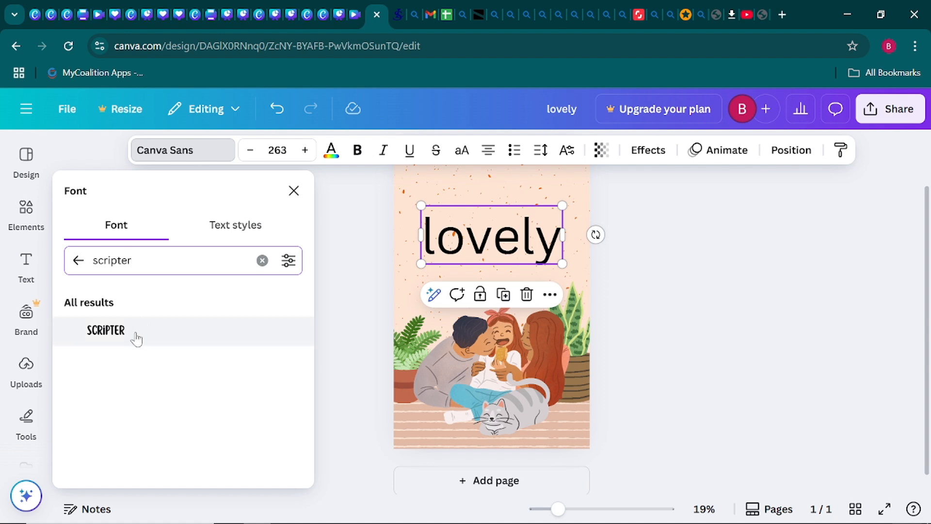
{"action": "left_click", "coordinate": [136, 339]}
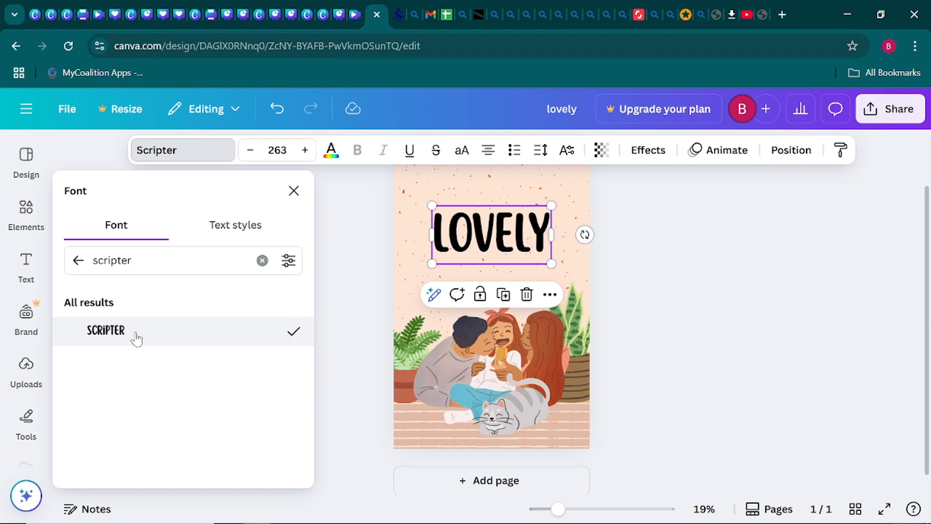
{"action": "left_click", "coordinate": [670, 294]}
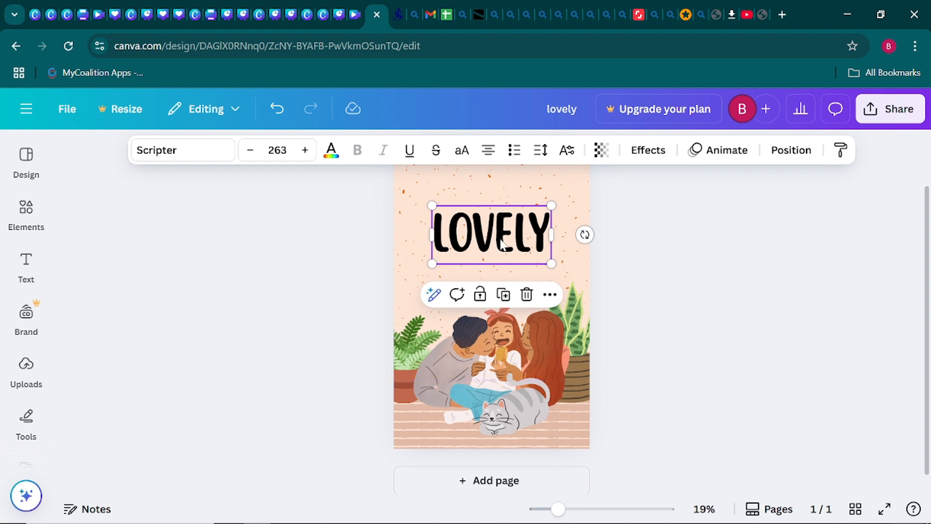
{"action": "left_click", "coordinate": [701, 289]}
{"action": "left_click_drag", "start_coordinate": [529, 257], "coordinate": [515, 227]}
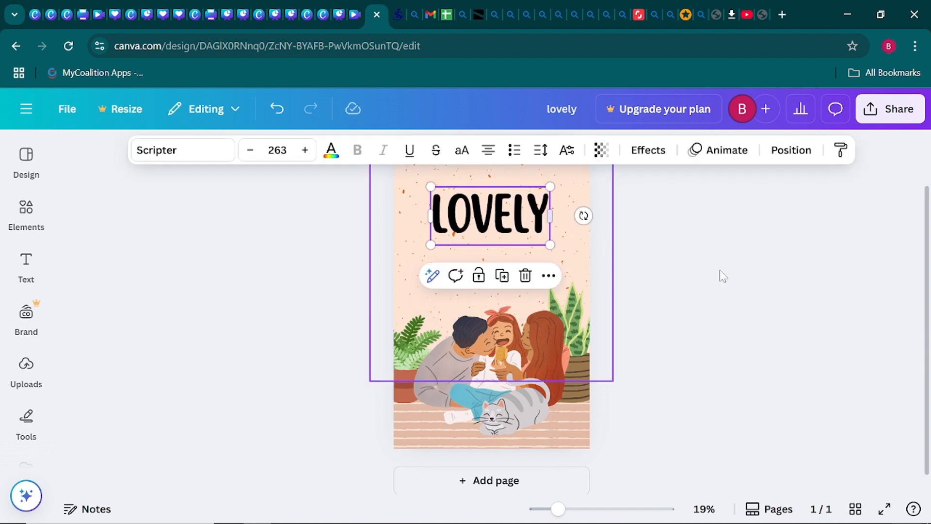
{"action": "left_click", "coordinate": [683, 286]}
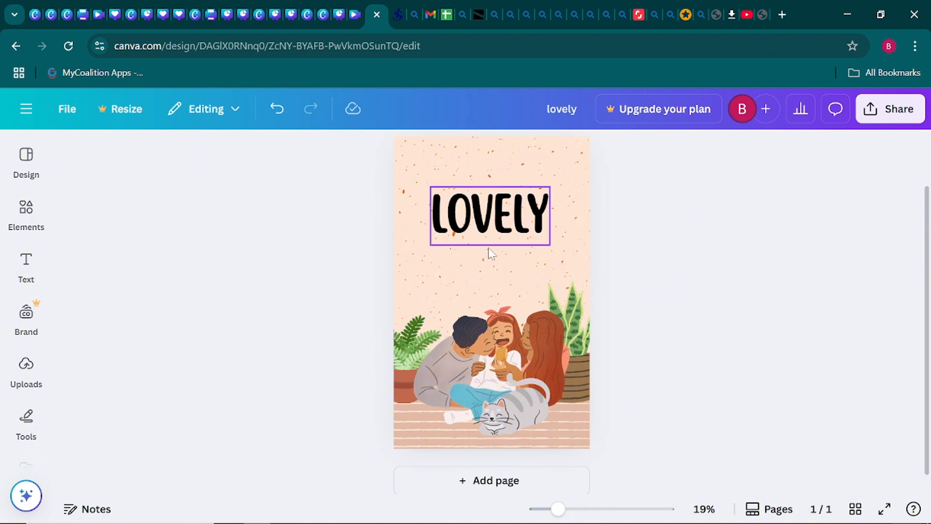
- Give LOVELY a custom deep orange text colour, #D44D14
{"action": "left_click", "coordinate": [481, 208]}
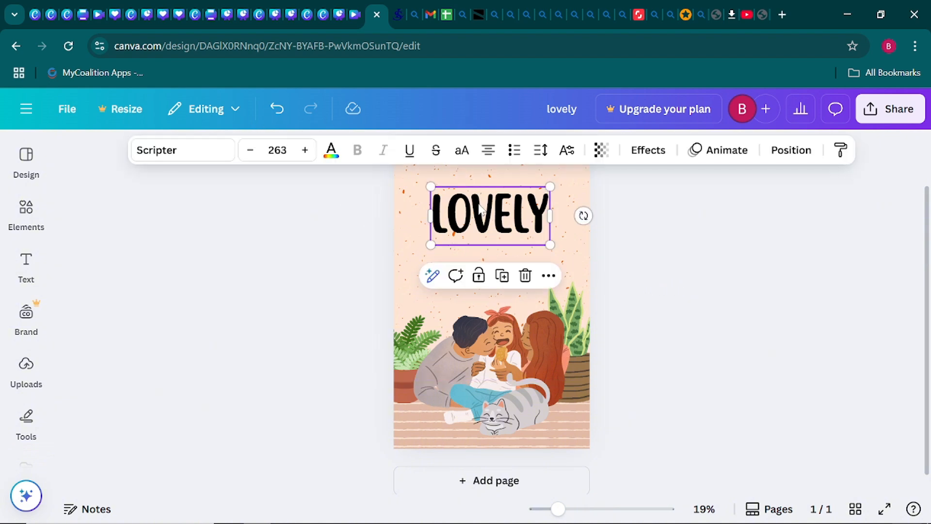
{"action": "left_click", "coordinate": [329, 155]}
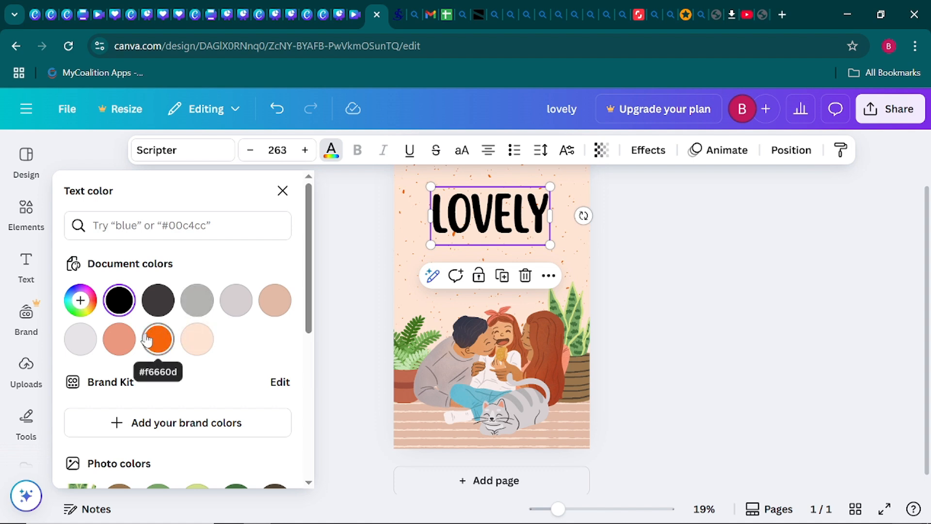
{"action": "left_click", "coordinate": [81, 301]}
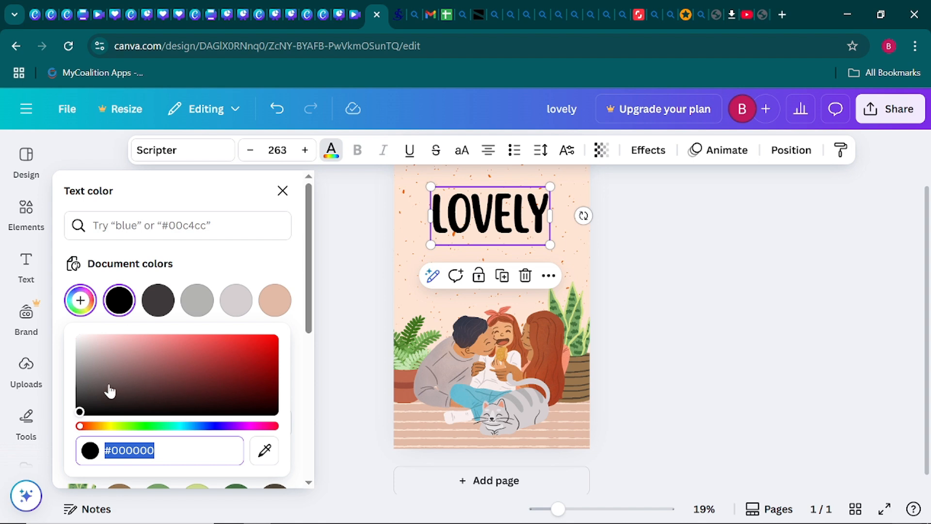
{"action": "left_click", "coordinate": [82, 410]}
{"action": "left_click_drag", "start_coordinate": [81, 410], "coordinate": [218, 344]}
{"action": "mouse_move", "coordinate": [81, 429]}
{"action": "left_mouse_down"}
{"action": "mouse_move", "coordinate": [101, 431]}
{"action": "mouse_move", "coordinate": [93, 433]}
{"action": "left_mouse_up"}
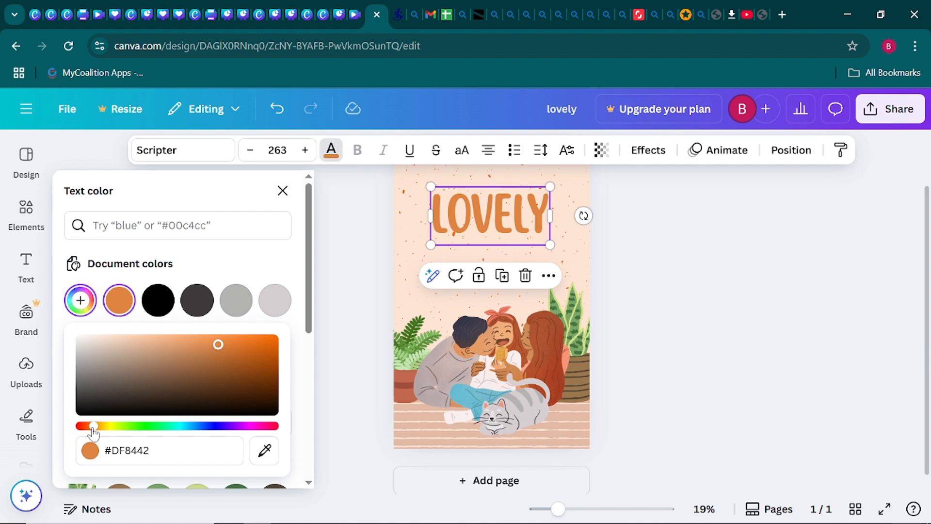
{"action": "left_click_drag", "start_coordinate": [218, 346], "coordinate": [261, 354]}
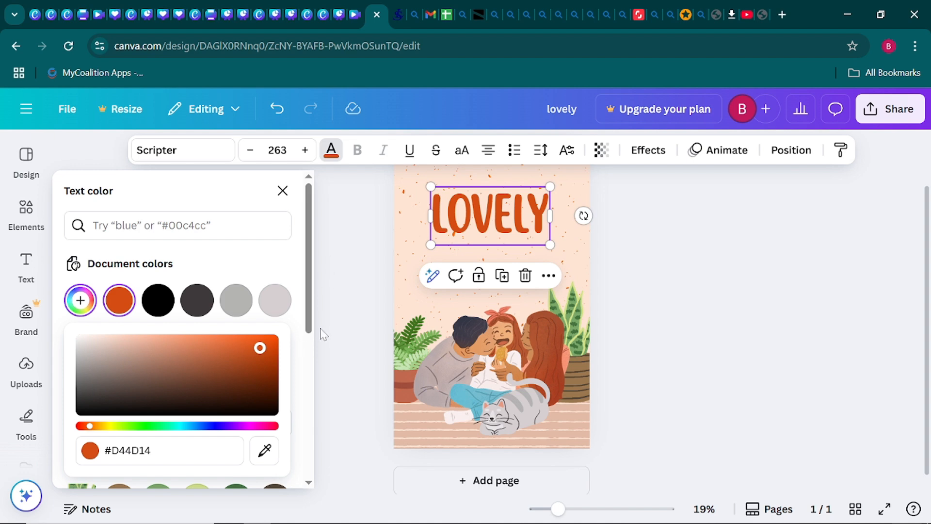
{"action": "left_click", "coordinate": [329, 387]}
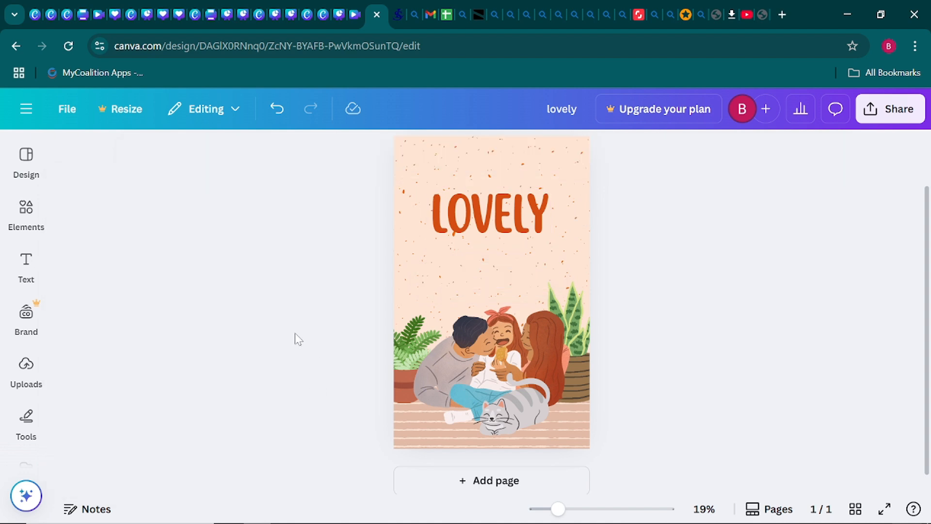
- Duplicate the orange LOVELY title and drag the copy just below the original
{"action": "left_click_drag", "start_coordinate": [462, 237], "coordinate": [462, 211]}
{"action": "scroll", "coordinate": [249, 257], "scroll_direction": "up", "scroll_amount": 2}
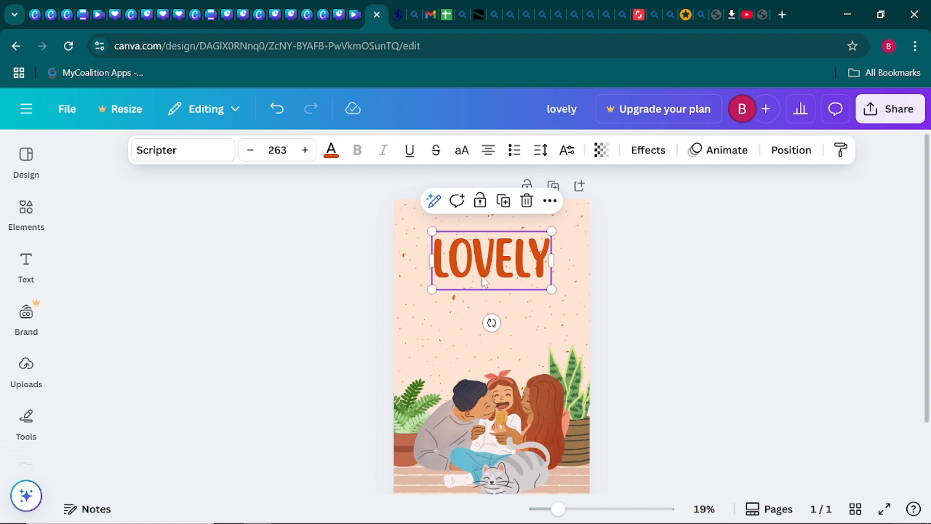
{"action": "left_click_drag", "start_coordinate": [484, 276], "coordinate": [484, 277]}
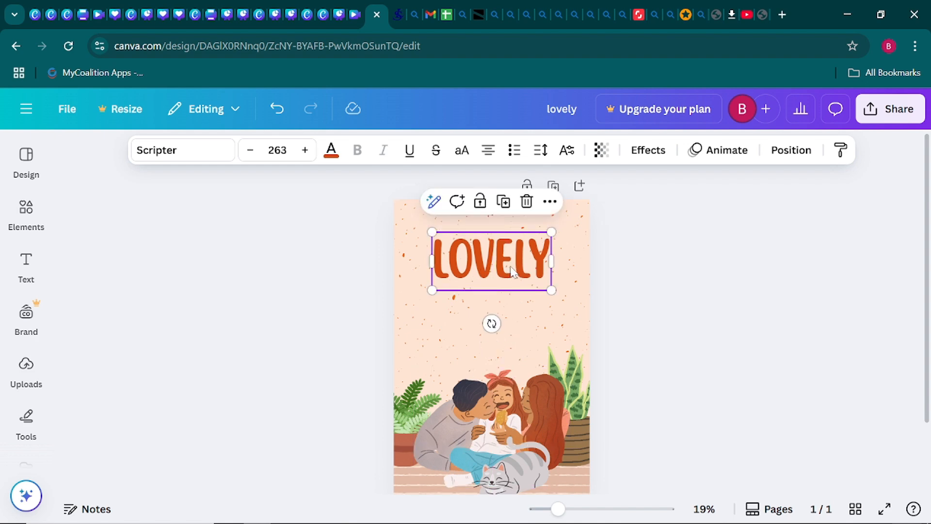
{"action": "left_click", "coordinate": [286, 281]}
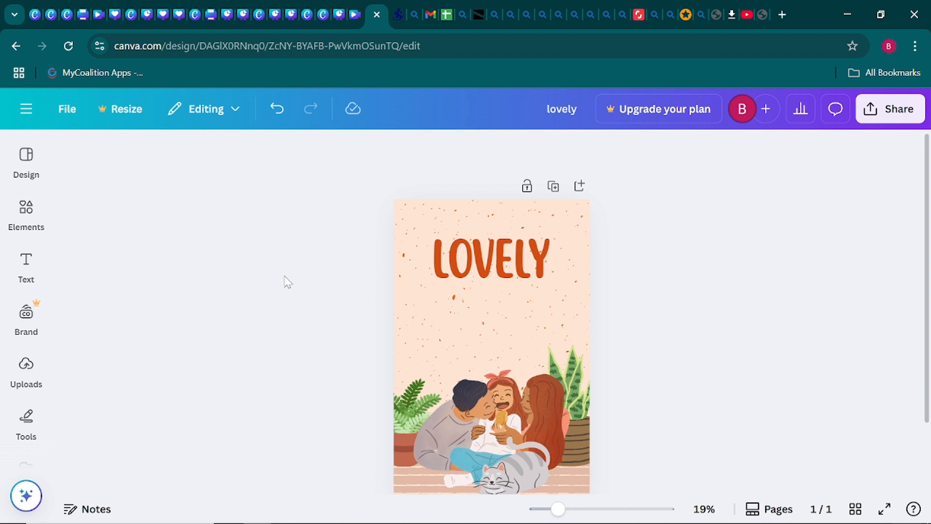
{"action": "left_click", "coordinate": [523, 282]}
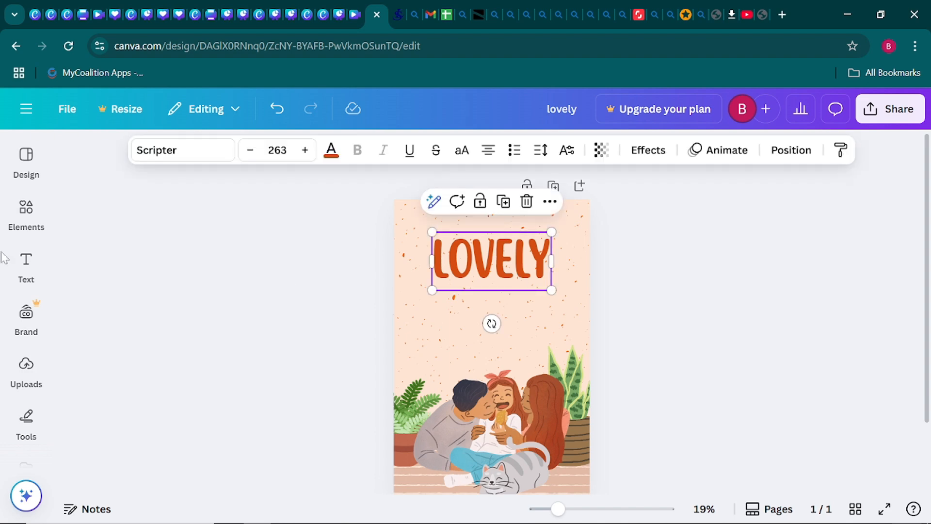
{"action": "left_click", "coordinate": [27, 265]}
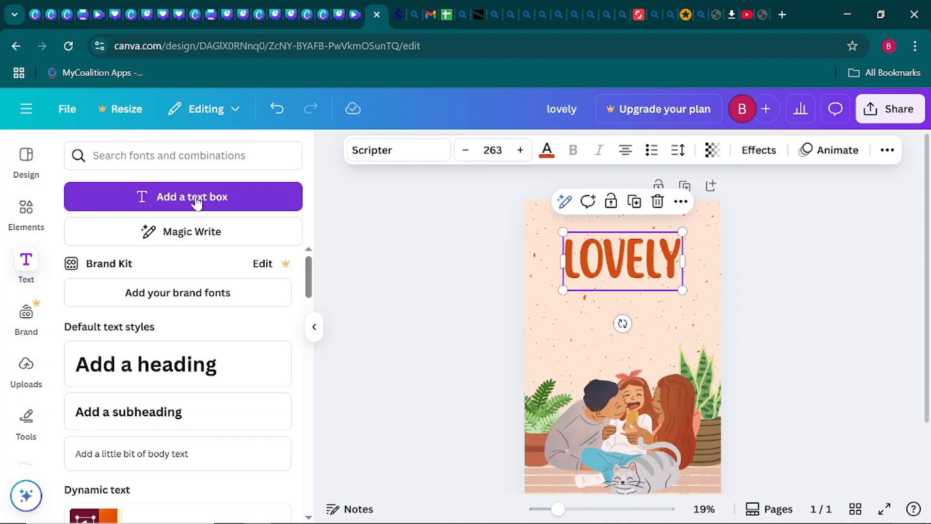
{"action": "left_click", "coordinate": [314, 327]}
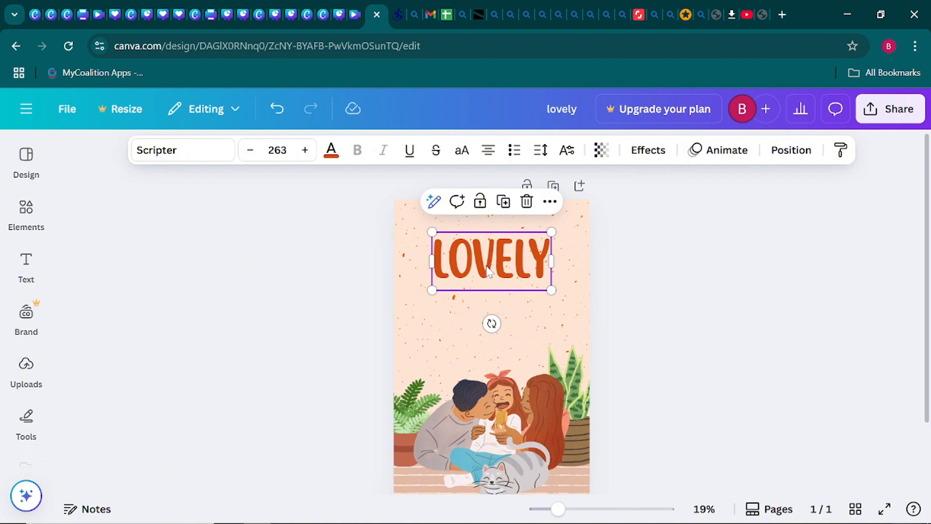
{"action": "left_click", "coordinate": [504, 203]}
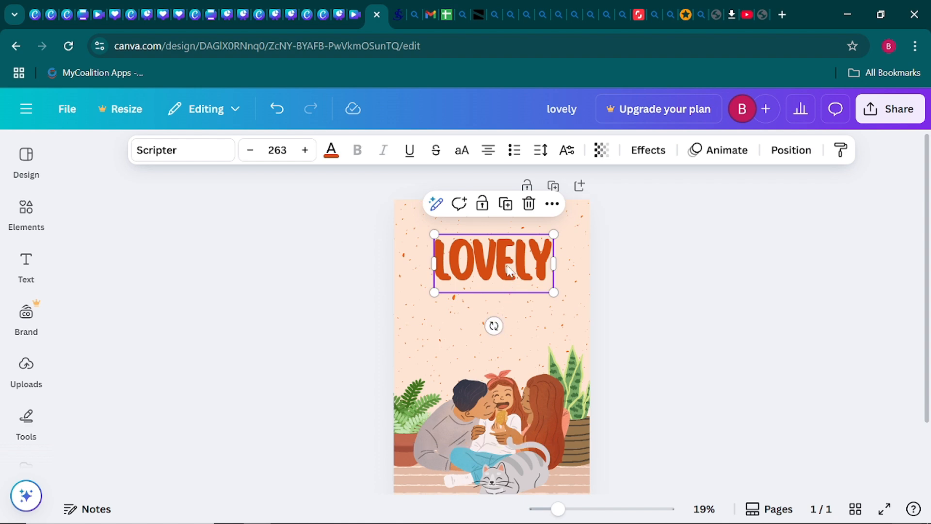
{"action": "left_click_drag", "start_coordinate": [509, 270], "coordinate": [506, 310]}
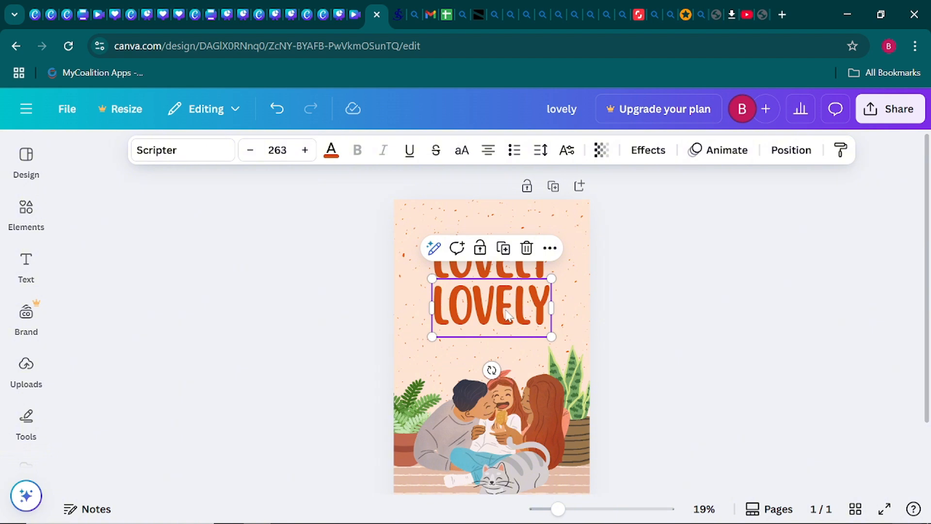
- Retype the lower copy as 'FAMILY' and reselect it
{"action": "double_click", "coordinate": [506, 309]}
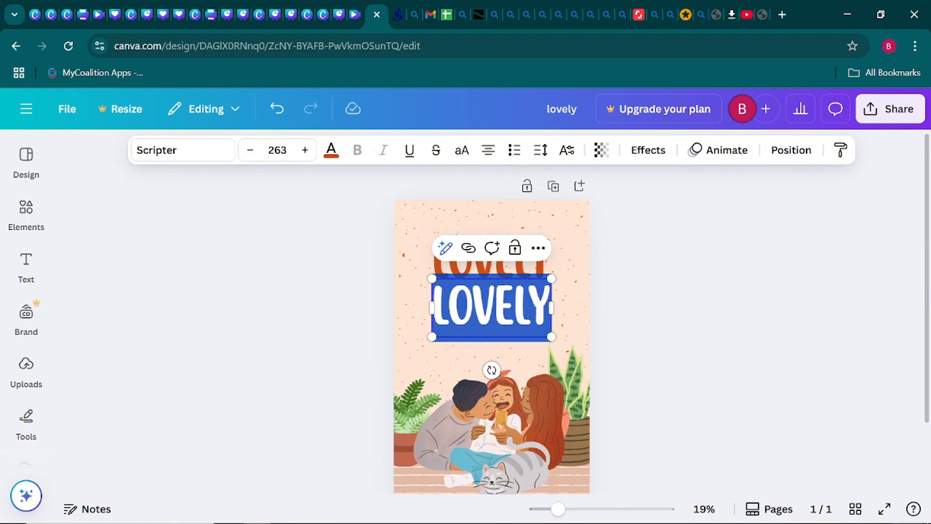
{"action": "type", "text": "FA"}
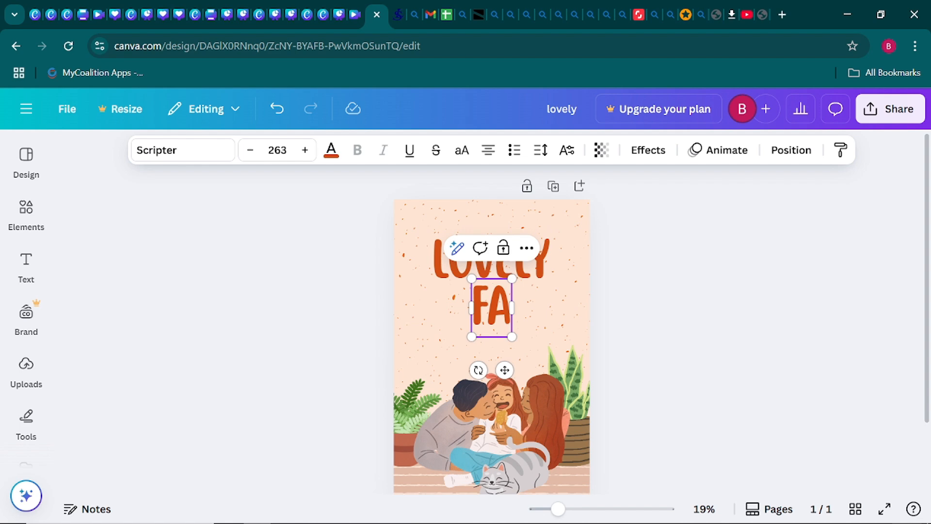
{"action": "type", "text": "MILY"}
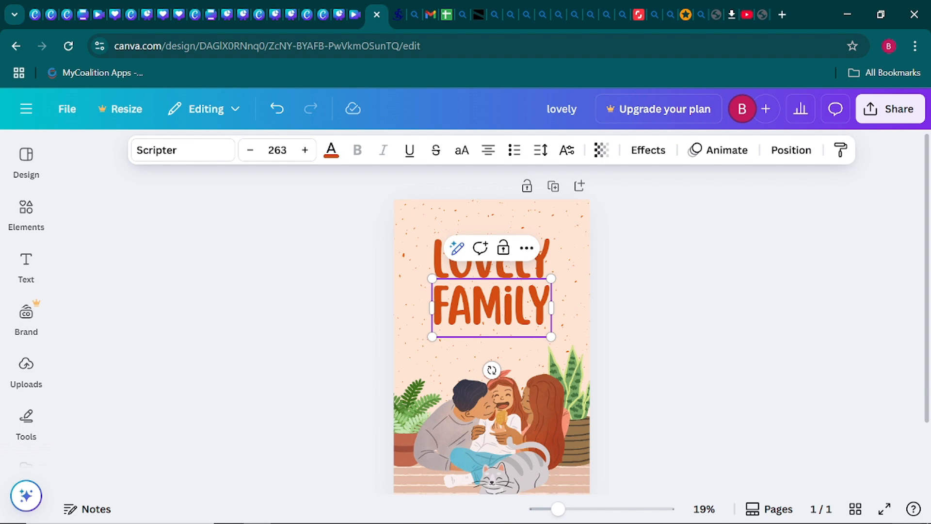
{"action": "left_click", "coordinate": [294, 310]}
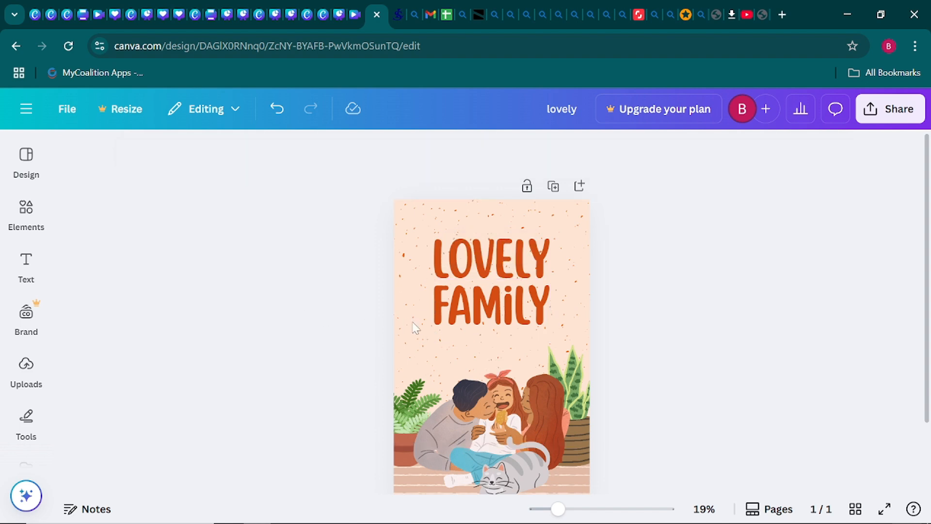
{"action": "left_click", "coordinate": [510, 320]}
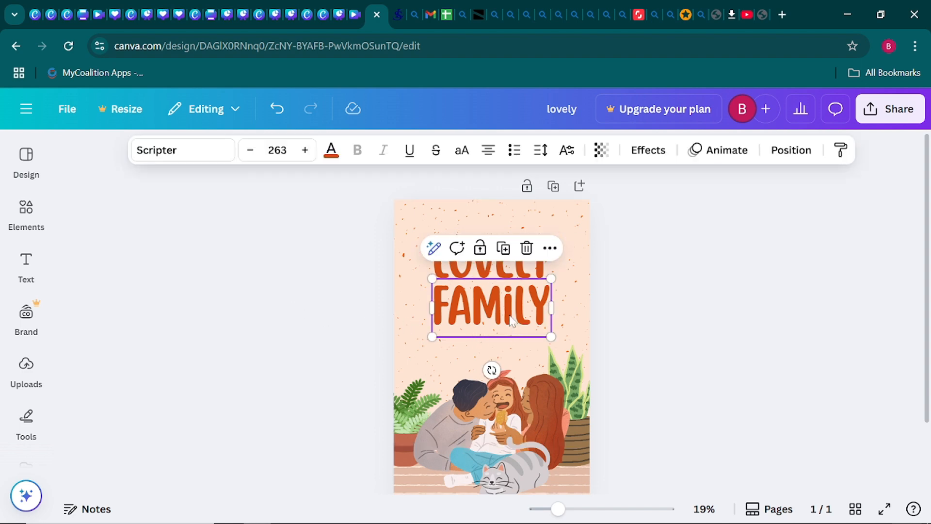
- Colour FAMILY Dark Turquoise, then adjust it to deep teal #1D7A8B
{"action": "left_click", "coordinate": [330, 151]}
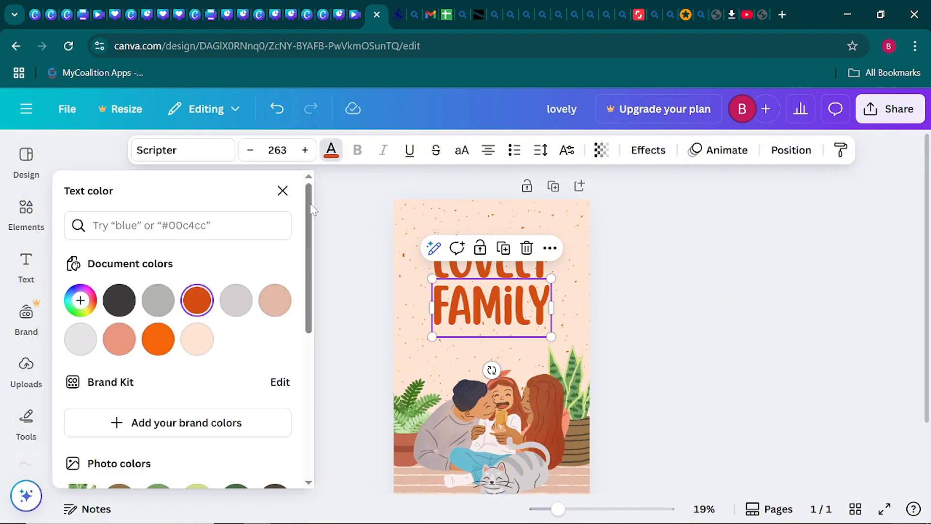
{"action": "scroll", "coordinate": [204, 325], "scroll_direction": "down", "scroll_amount": 3}
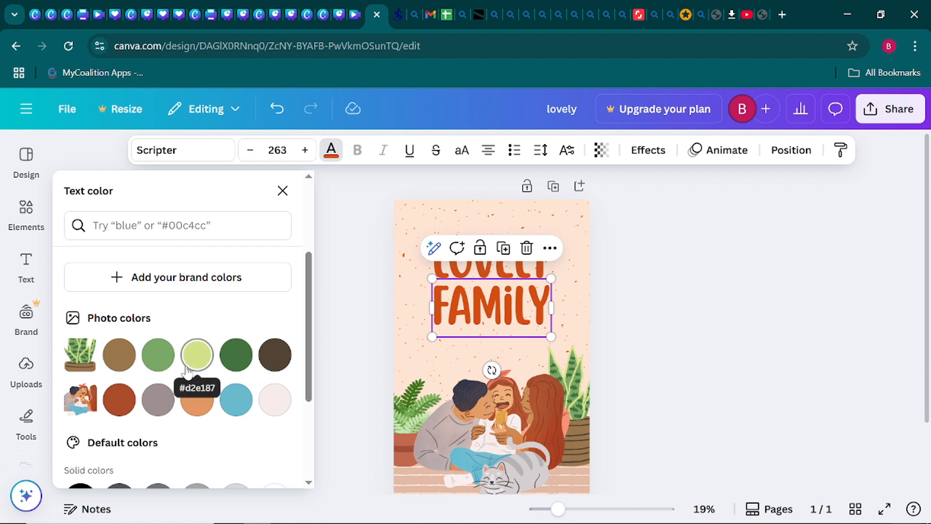
{"action": "scroll", "coordinate": [206, 377], "scroll_direction": "down", "scroll_amount": 2}
{"action": "scroll", "coordinate": [206, 378], "scroll_direction": "down", "scroll_amount": 2}
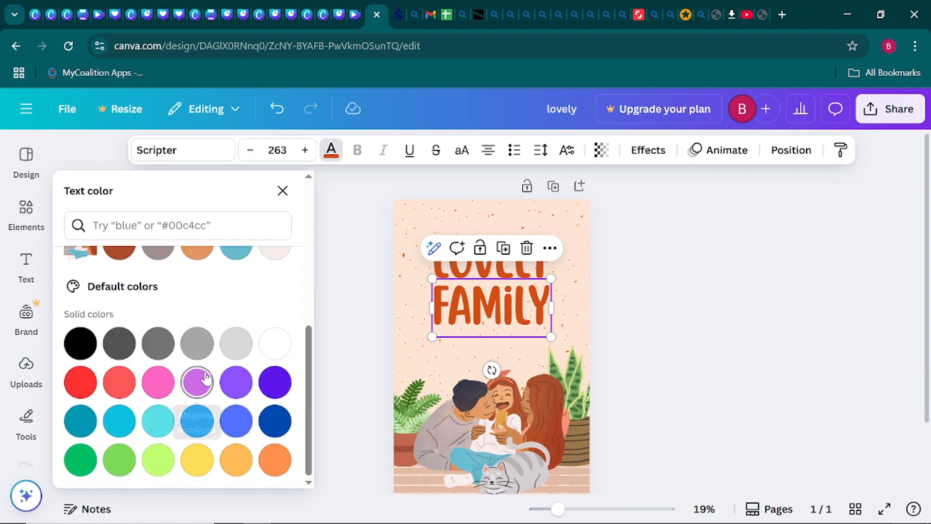
{"action": "left_click", "coordinate": [80, 425]}
{"action": "scroll", "coordinate": [173, 381], "scroll_direction": "up", "scroll_amount": 5}
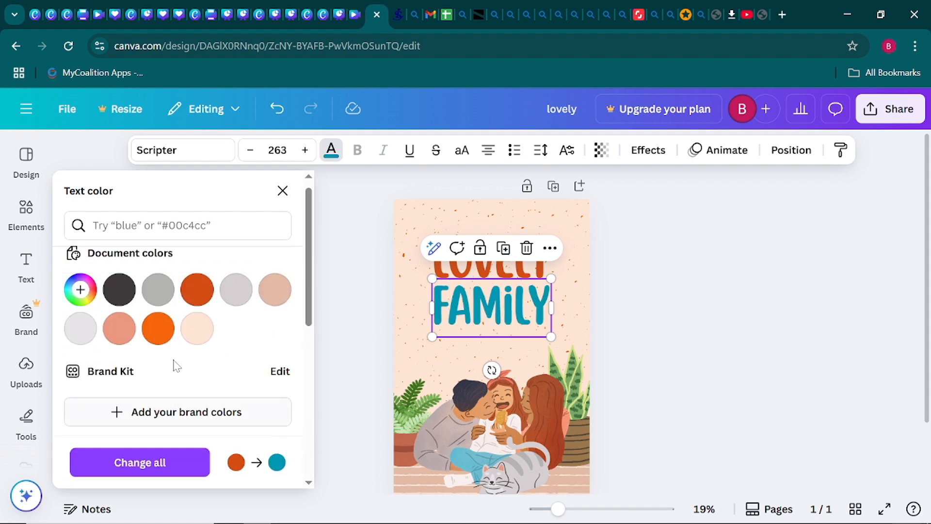
{"action": "left_click", "coordinate": [81, 301]}
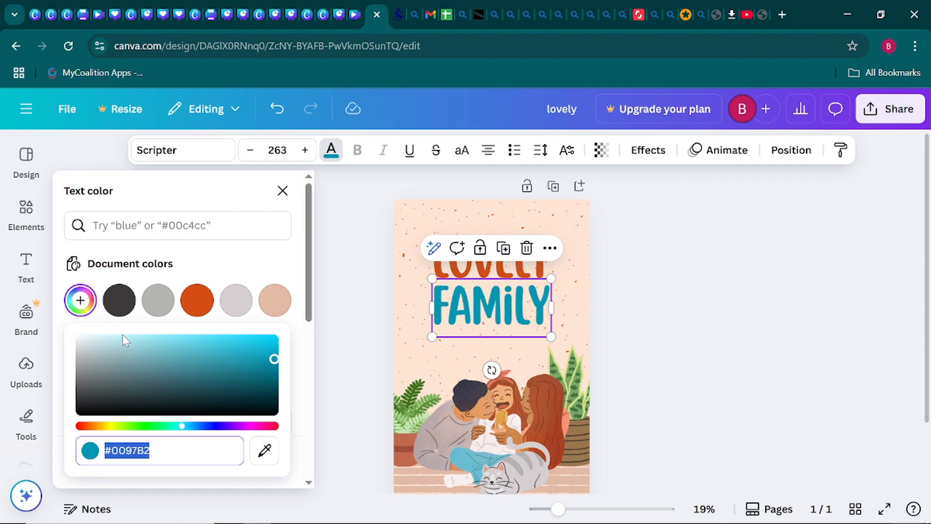
{"action": "left_click_drag", "start_coordinate": [274, 361], "coordinate": [236, 372]}
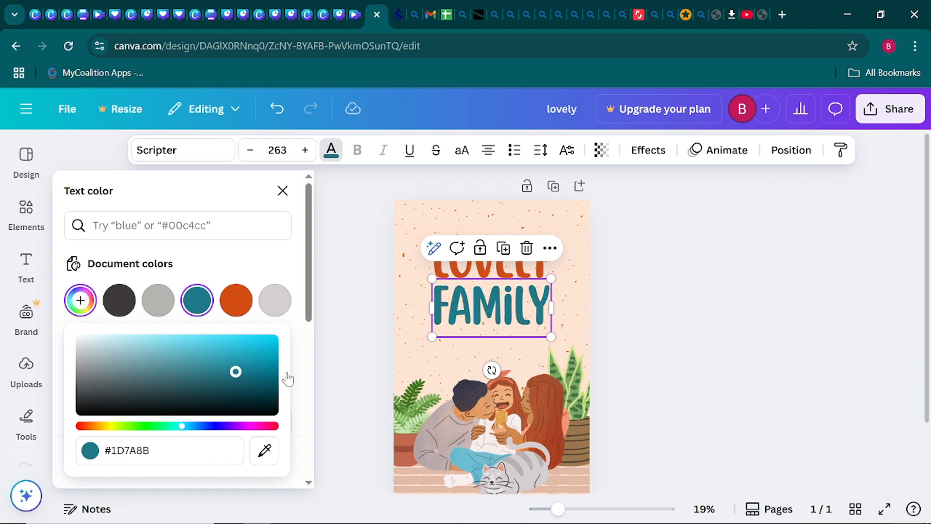
{"action": "key", "text": "Escape"}
{"action": "key", "text": "Escape"}
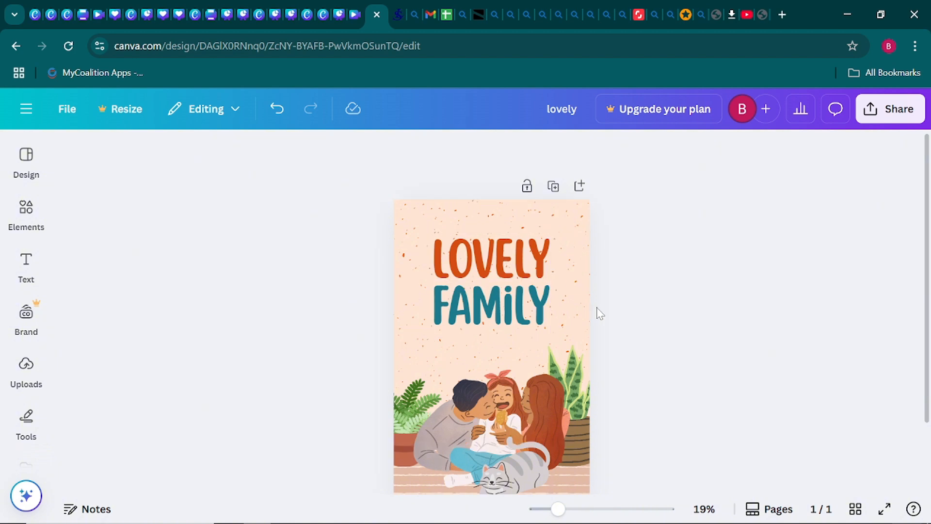
- Duplicate the LOVELY heading and drag the copy down below FAMILY
{"action": "left_click", "coordinate": [541, 264]}
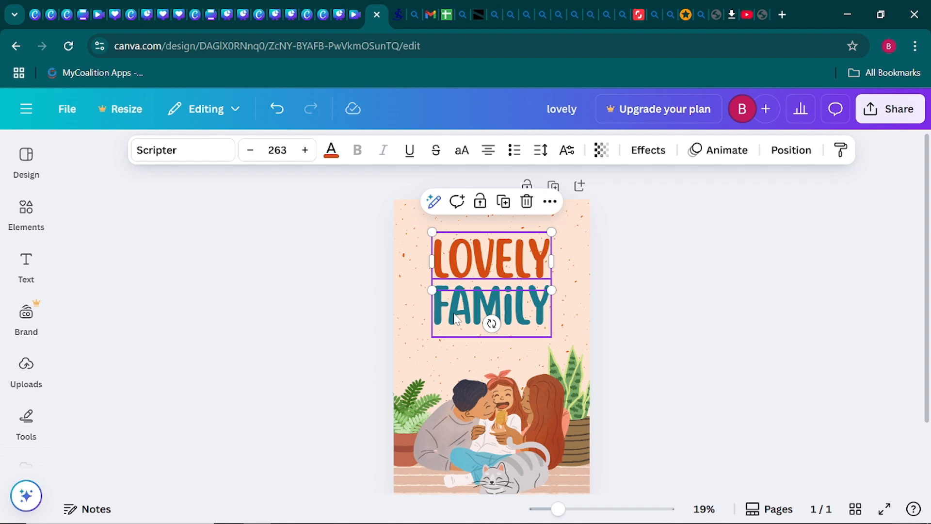
{"action": "left_click", "coordinate": [504, 203]}
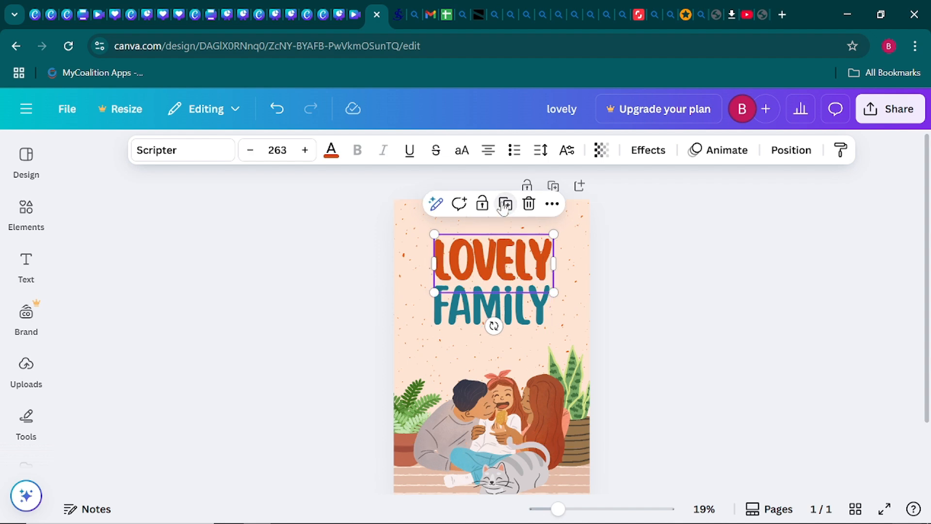
{"action": "left_click_drag", "start_coordinate": [508, 281], "coordinate": [506, 354]}
- Change the copy's wording to 'THE MOST PRECIOUS TREASURE' and reselect it
{"action": "double_click", "coordinate": [507, 353]}
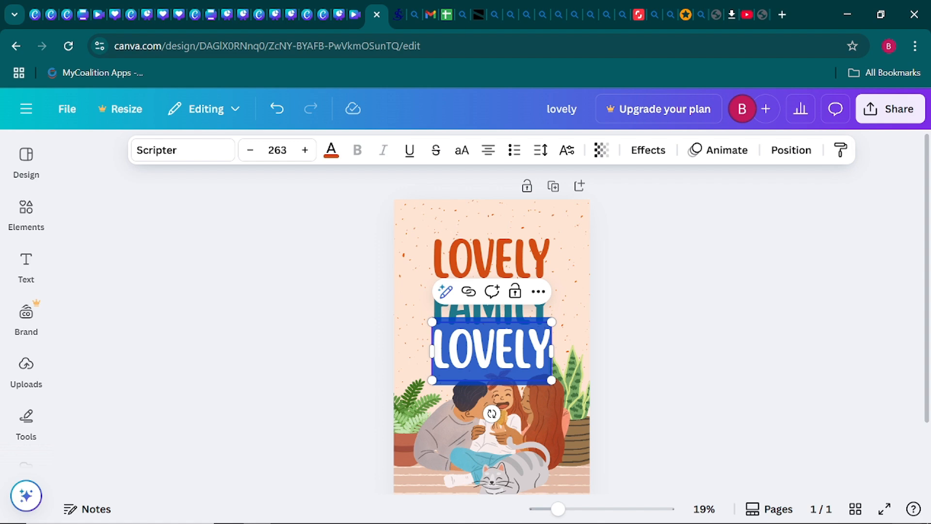
{"action": "type", "text": "TH"}
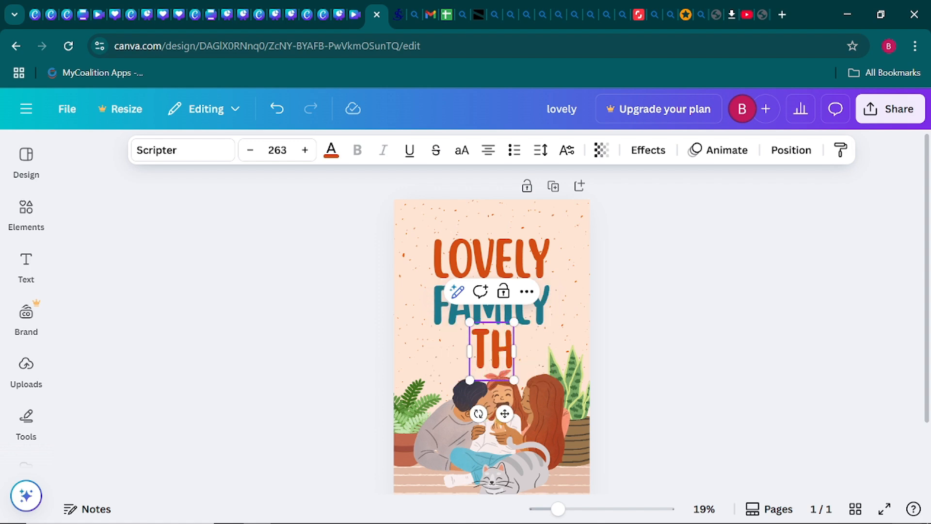
{"action": "type", "text": "E MOS"}
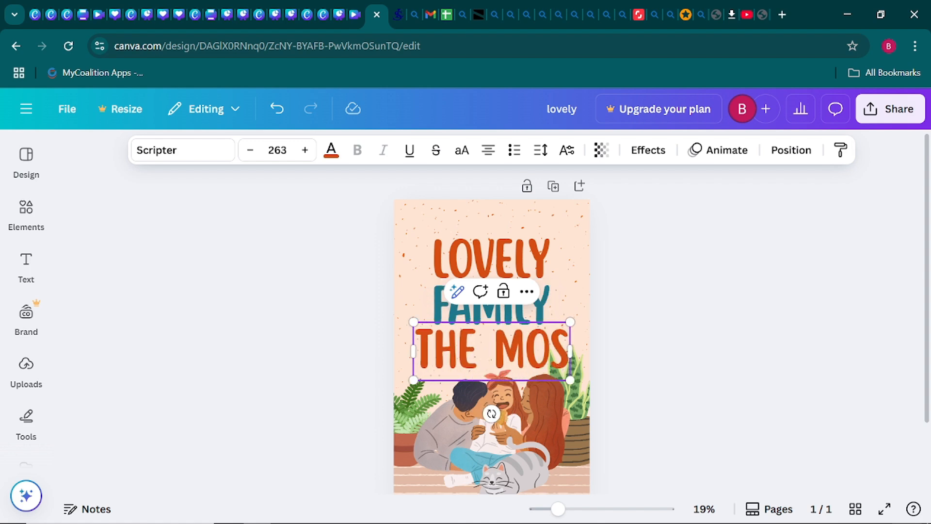
{"action": "type", "text": "T P"}
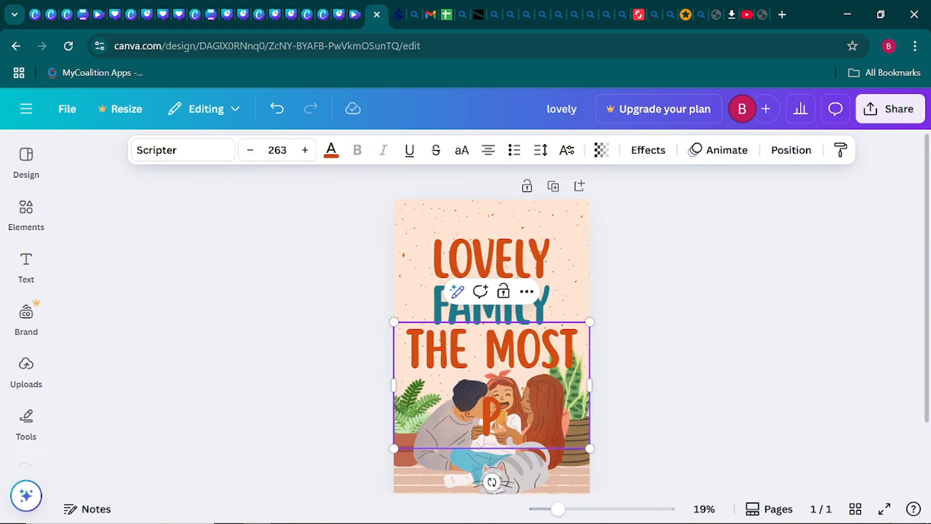
{"action": "type", "text": "REC"}
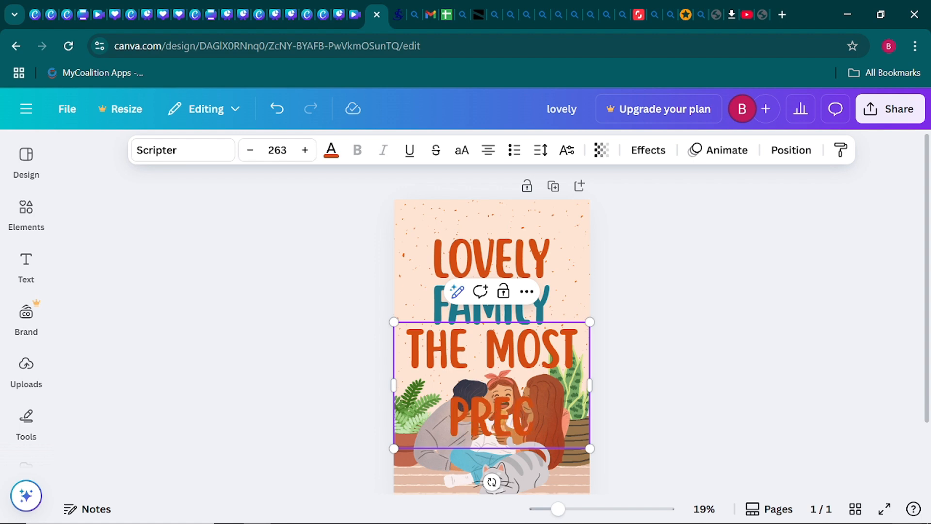
{"action": "type", "text": "IOUS"}
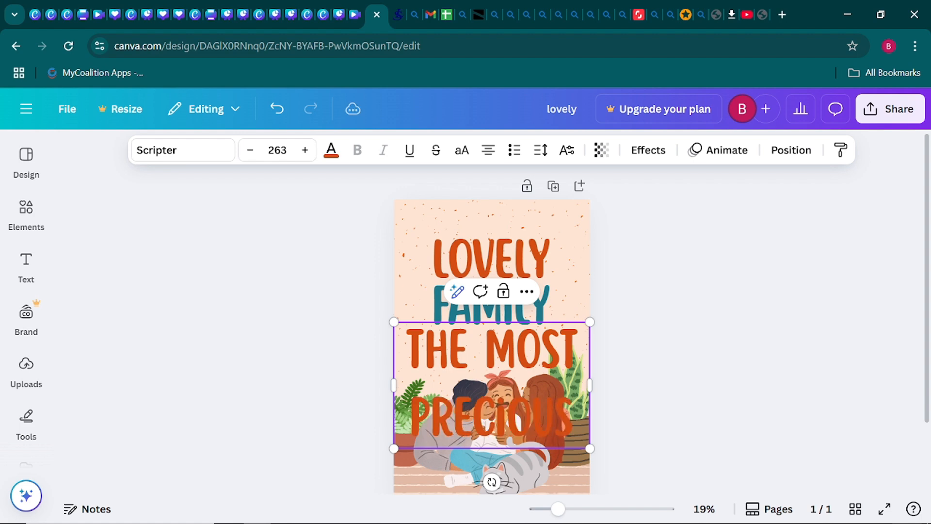
{"action": "type", "text": " T"}
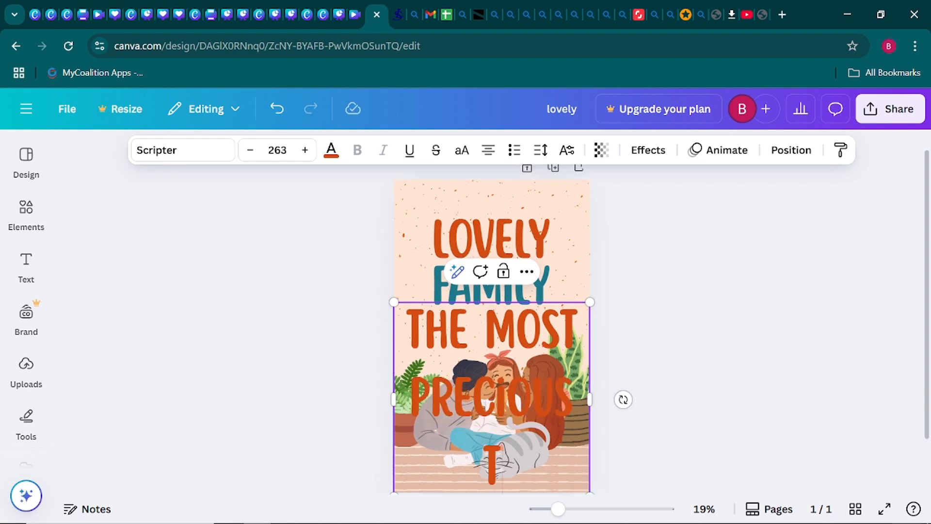
{"action": "type", "text": "REA"}
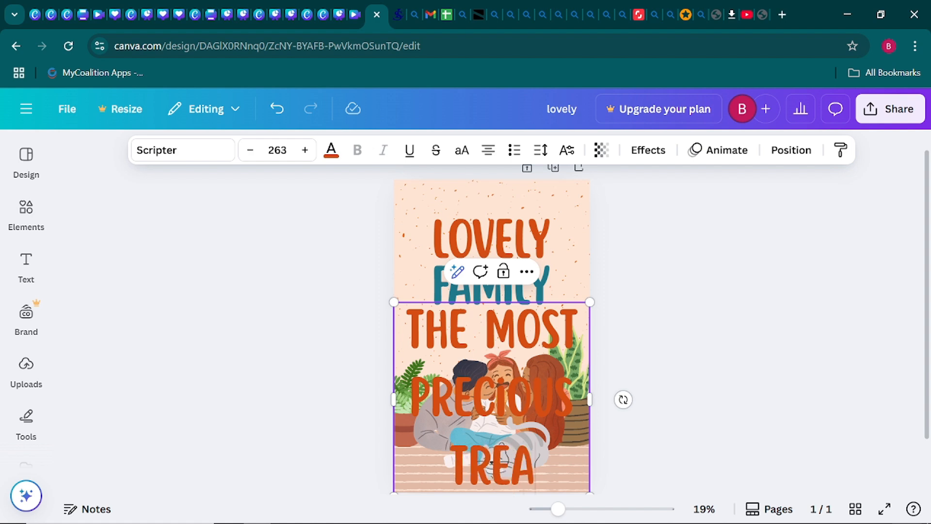
{"action": "type", "text": "SURE"}
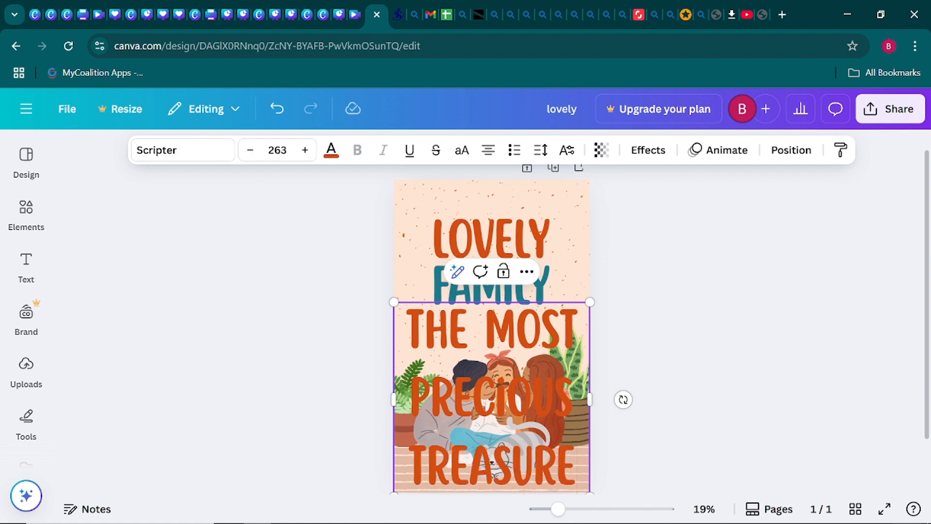
{"action": "left_click", "coordinate": [305, 313]}
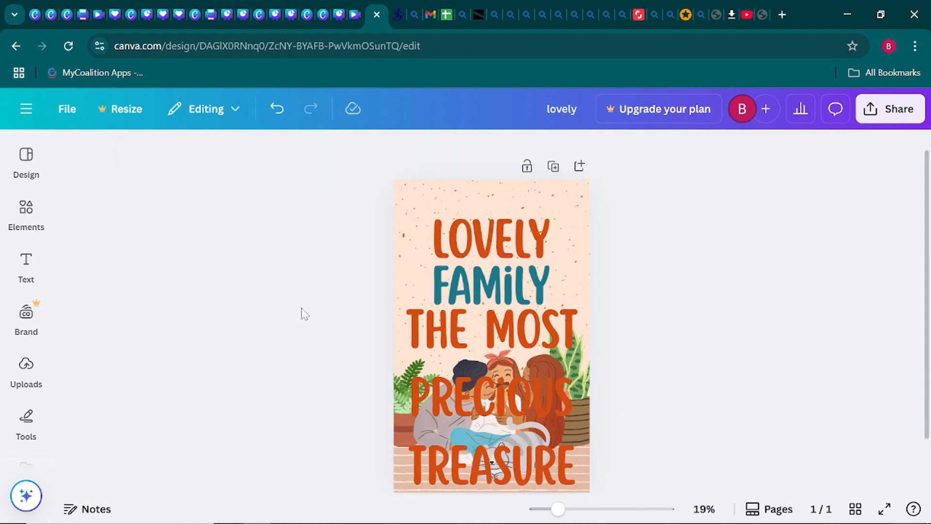
{"action": "left_click", "coordinate": [516, 396]}
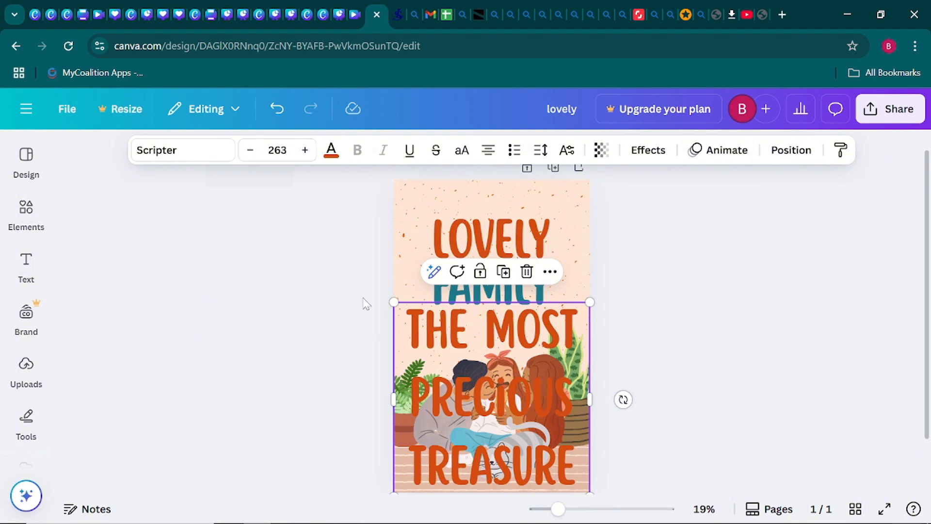
- Undo the accidental resize and move of the subtitle text box
{"action": "left_click_drag", "start_coordinate": [394, 301], "coordinate": [516, 427]}
{"action": "left_click_drag", "start_coordinate": [553, 456], "coordinate": [499, 350]}
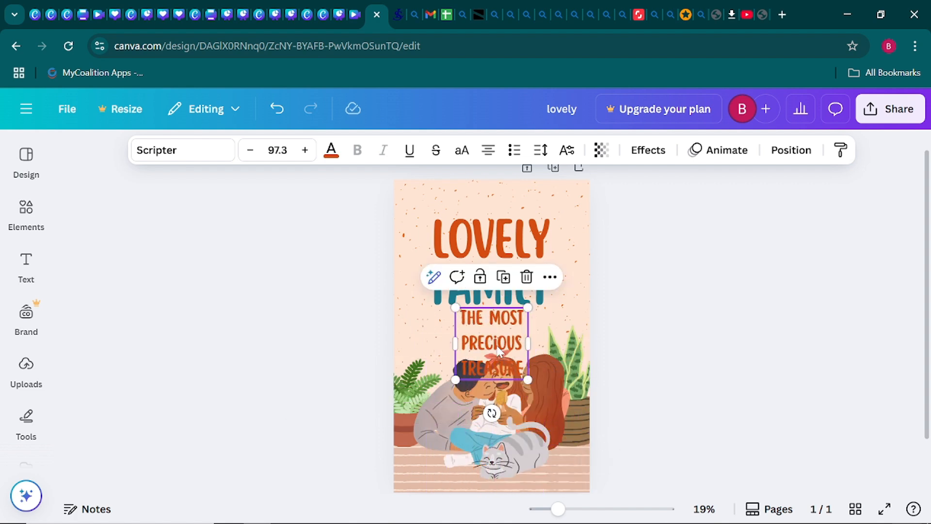
{"action": "key", "text": "ctrl+z"}
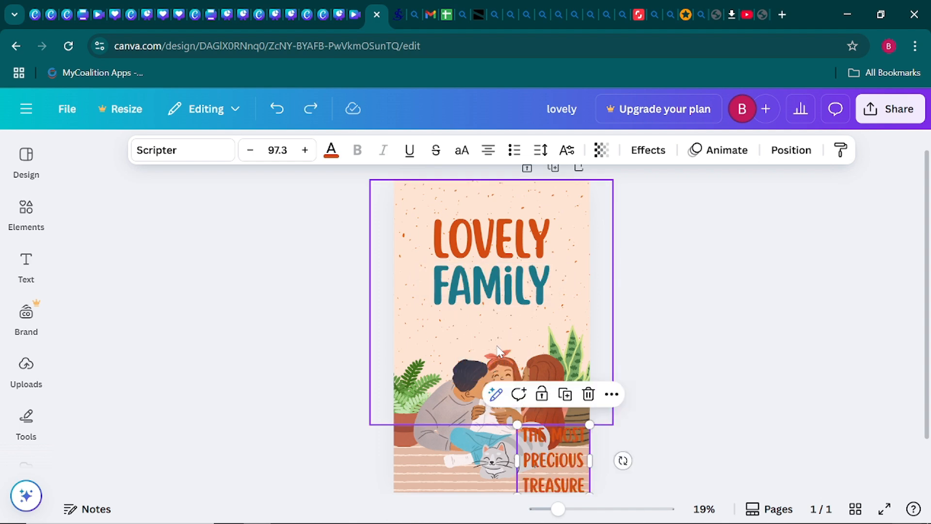
{"action": "key", "text": "ctrl+z"}
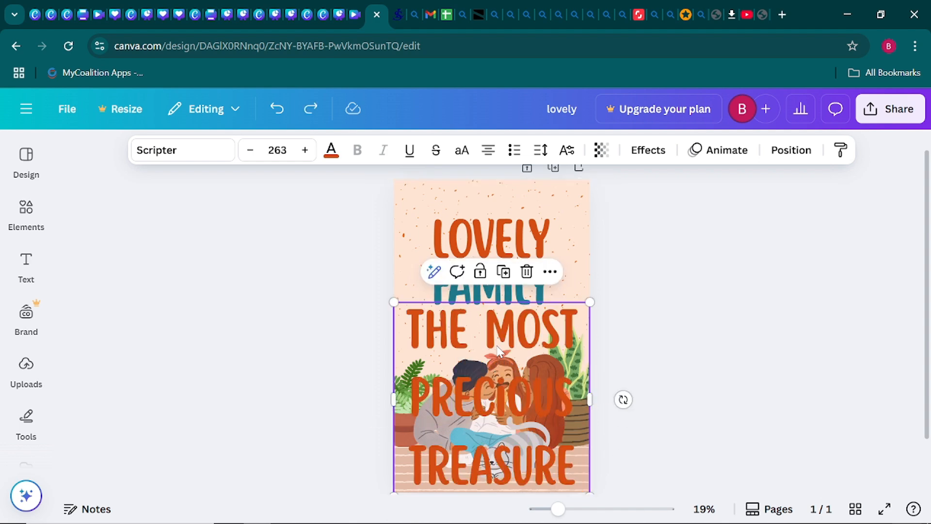
- Step the subtitle's font size down to 116 so it wraps onto two lines
{"action": "left_click", "coordinate": [252, 151]}
{"action": "left_click", "coordinate": [253, 151]}
{"action": "left_click", "coordinate": [252, 152]}
{"action": "left_click", "coordinate": [252, 151]}
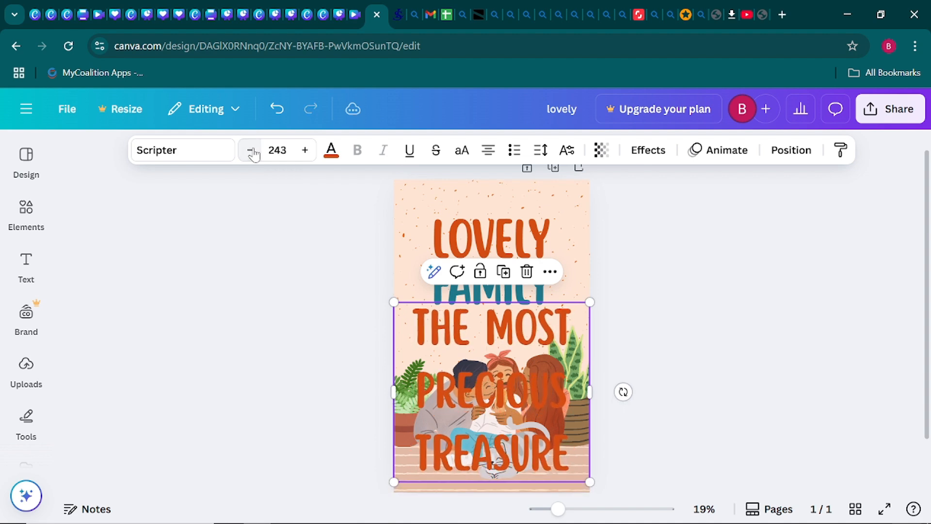
{"action": "left_click", "coordinate": [252, 152]}
{"action": "left_click", "coordinate": [252, 151]}
{"action": "left_click", "coordinate": [252, 152]}
{"action": "left_click", "coordinate": [252, 151]}
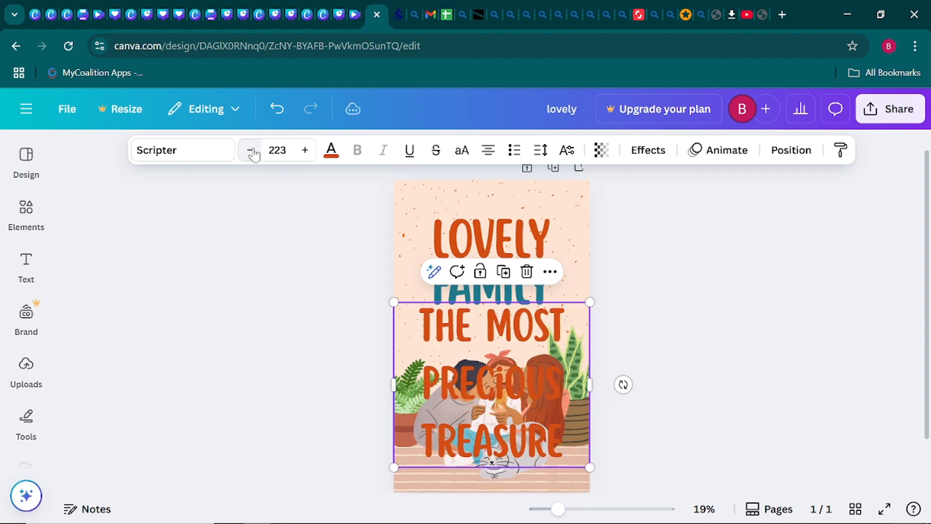
{"action": "left_click", "coordinate": [252, 152]}
{"action": "left_click", "coordinate": [252, 152]}
{"action": "left_click", "coordinate": [252, 151]}
{"action": "left_click", "coordinate": [252, 152]}
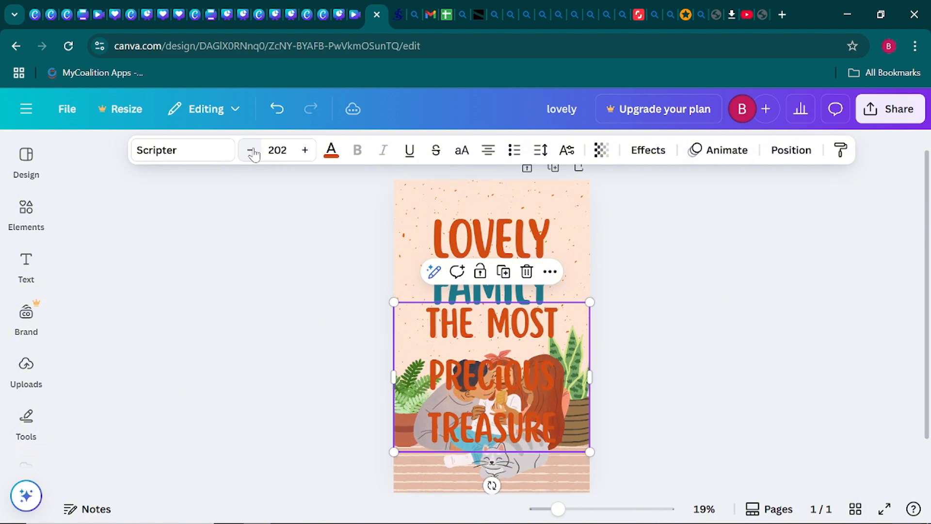
{"action": "left_click", "coordinate": [252, 152]}
{"action": "left_click", "coordinate": [252, 151]}
{"action": "left_click", "coordinate": [252, 151]}
{"action": "left_click", "coordinate": [252, 152]}
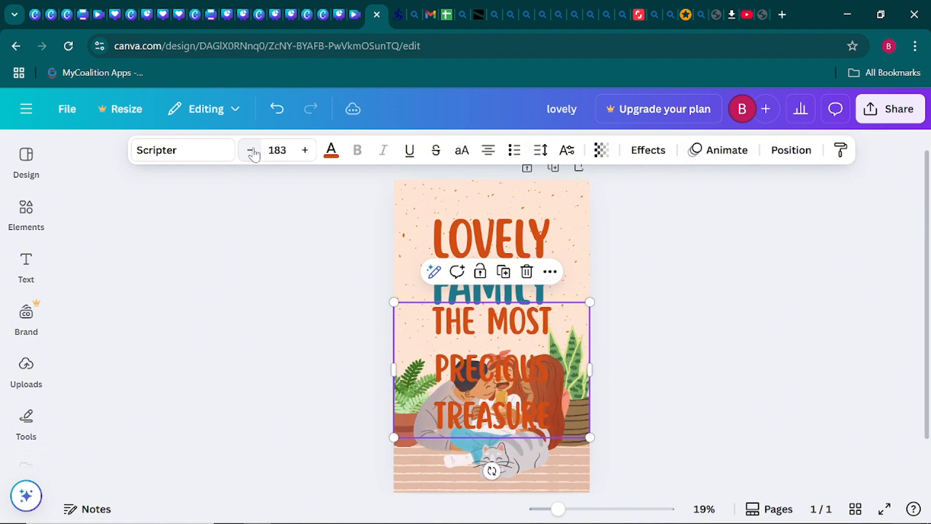
{"action": "left_click", "coordinate": [252, 151]}
{"action": "left_click", "coordinate": [252, 151]}
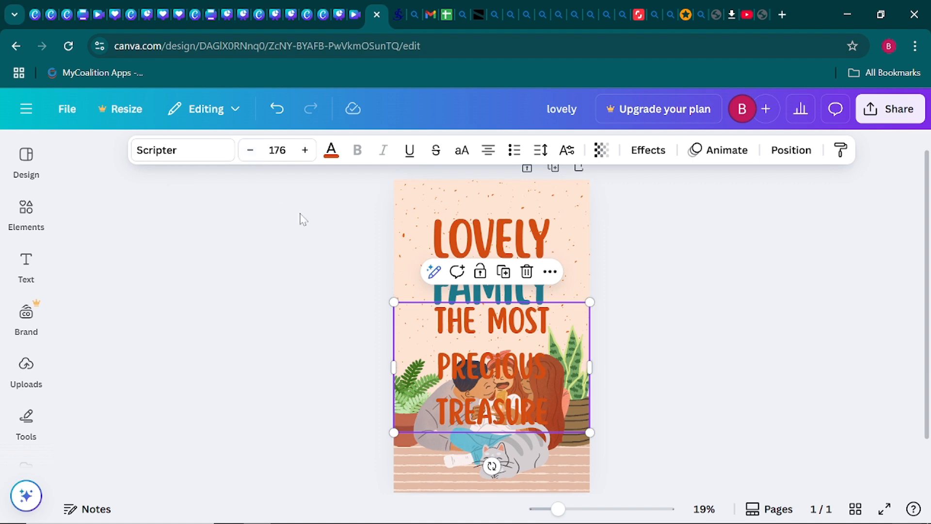
{"action": "left_click", "coordinate": [248, 154]}
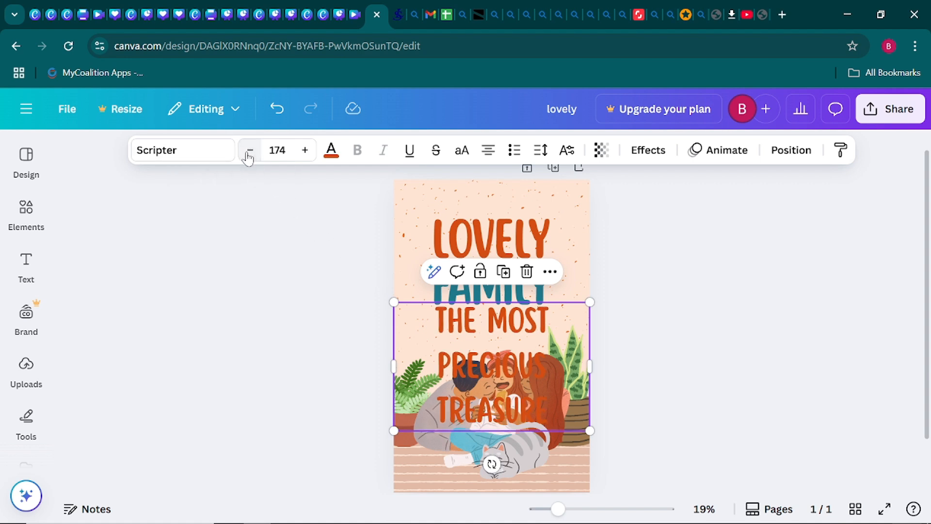
{"action": "left_click", "coordinate": [248, 155]}
{"action": "left_click", "coordinate": [248, 154]}
{"action": "left_click", "coordinate": [249, 154]}
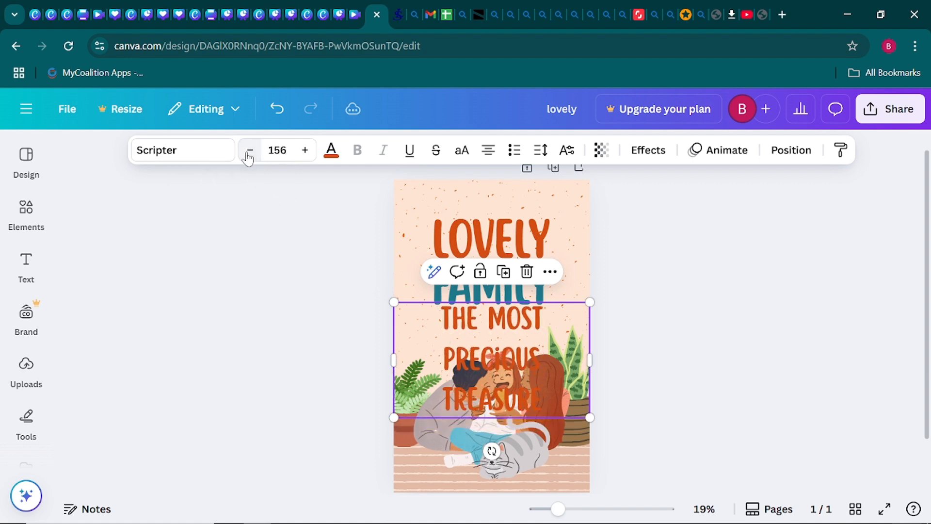
{"action": "left_click", "coordinate": [248, 154]}
{"action": "left_click", "coordinate": [249, 154]}
{"action": "left_click", "coordinate": [249, 155]}
{"action": "left_click", "coordinate": [248, 154]}
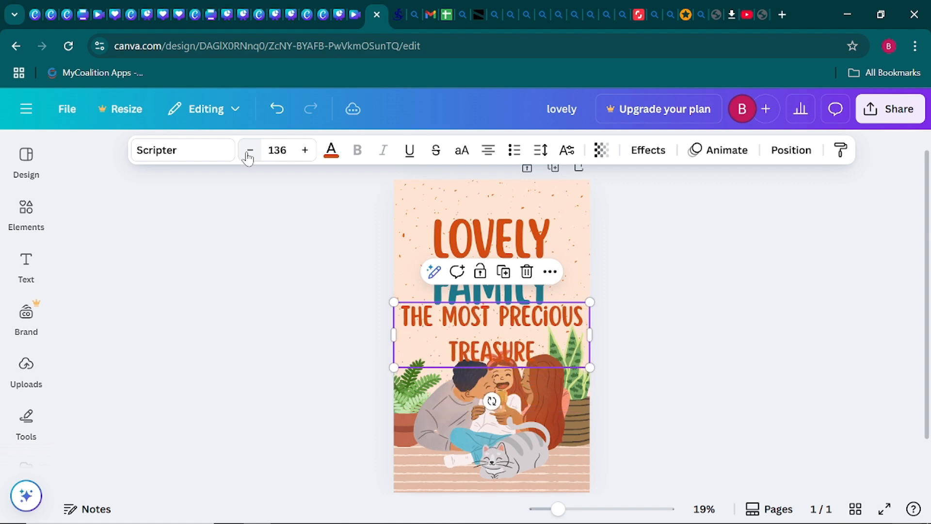
{"action": "left_click", "coordinate": [248, 155]}
{"action": "left_click", "coordinate": [248, 154]}
{"action": "left_click", "coordinate": [248, 155]}
{"action": "left_click", "coordinate": [249, 154]}
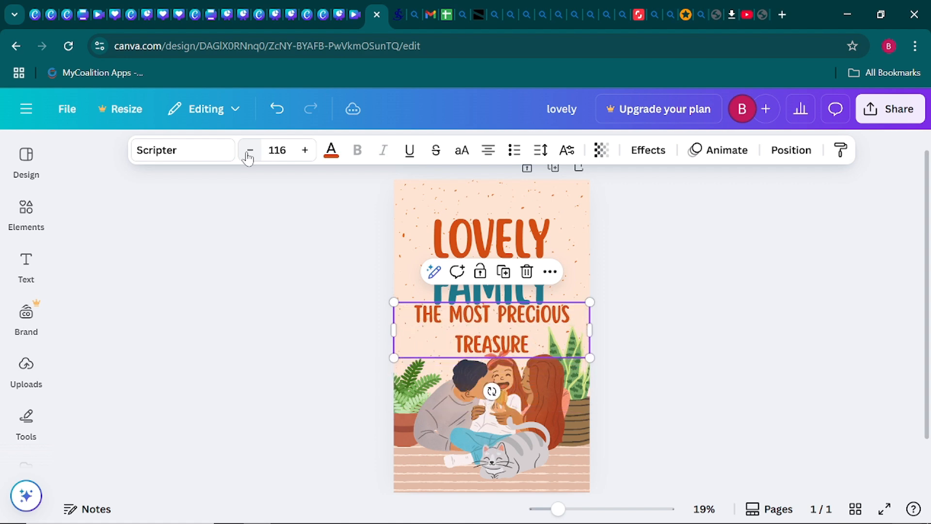
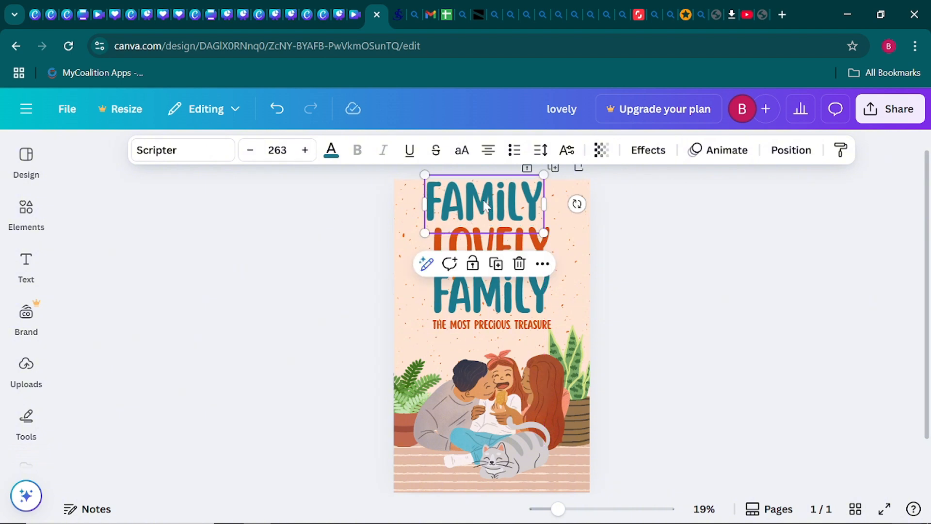
- Replace the top FAMILY text with the author's full name across three lines
{"action": "double_click", "coordinate": [486, 205]}
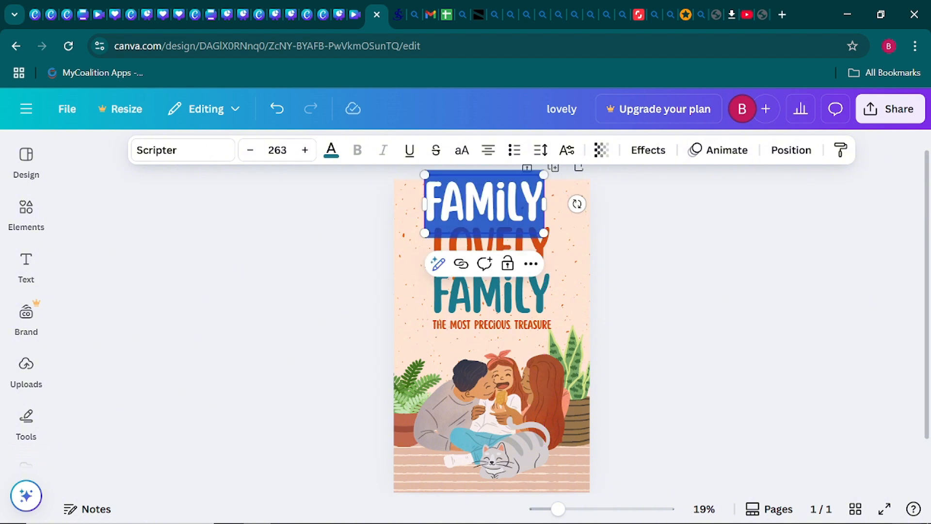
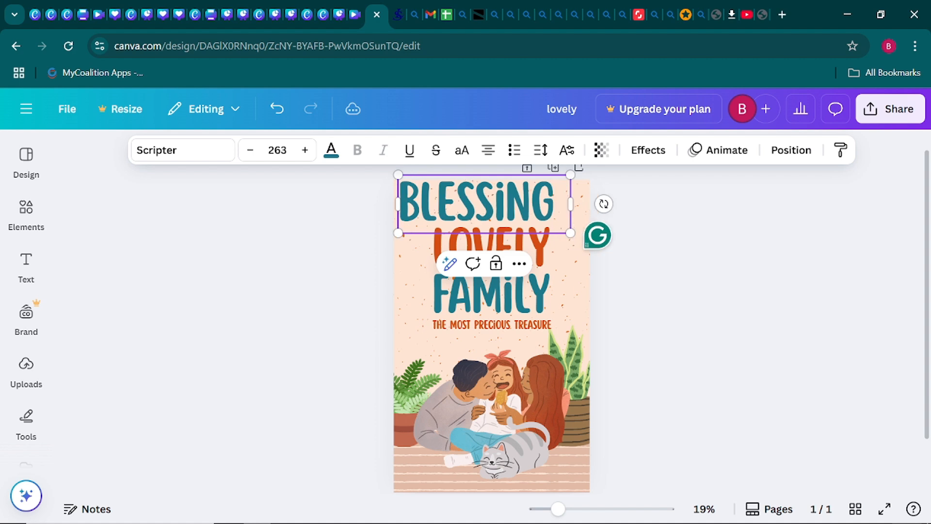
{"action": "key", "text": "Return"}
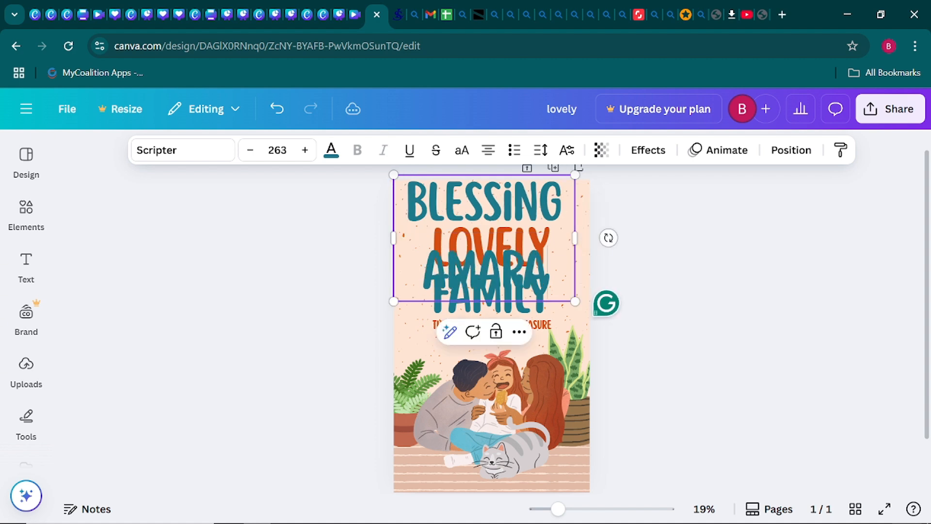
{"action": "key", "text": "Return"}
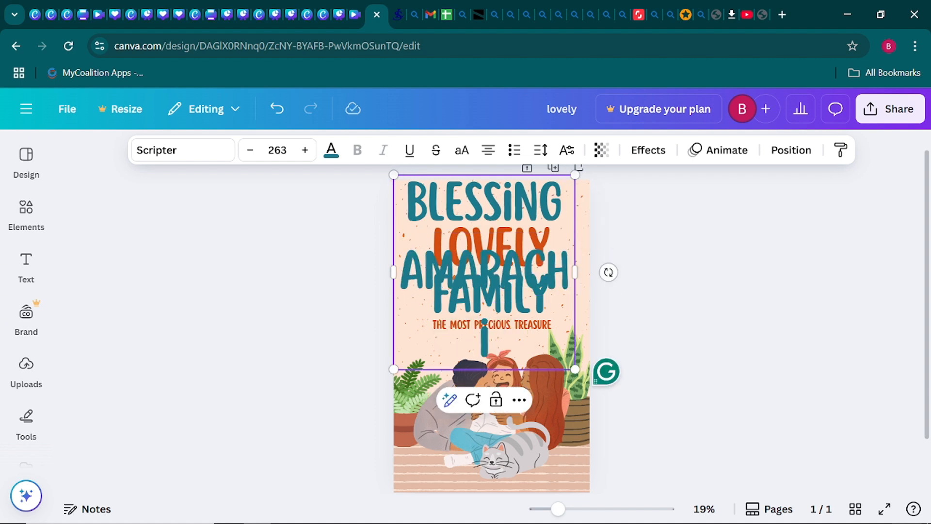
{"action": "left_click", "coordinate": [364, 279]}
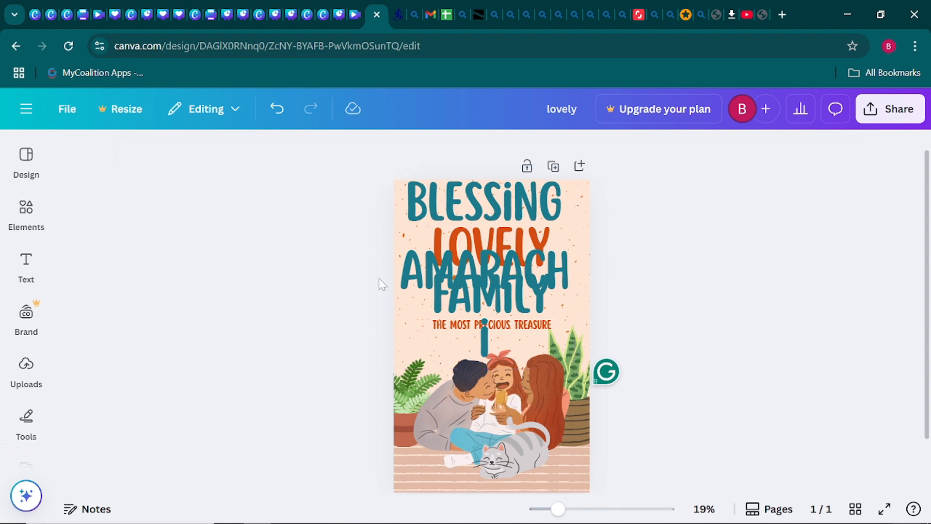
- Shrink the author's name to size 51.8 and centre it at the top above LOVELY
{"action": "left_click", "coordinate": [536, 212]}
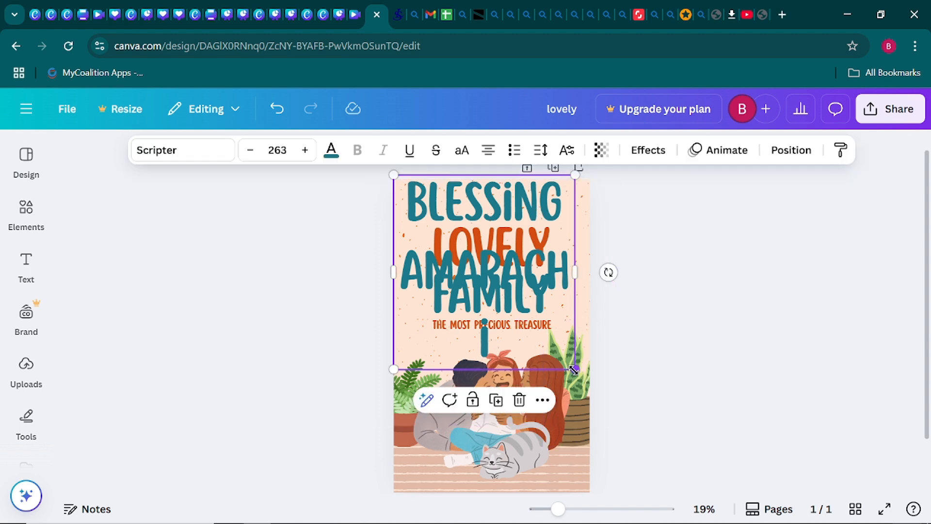
{"action": "left_click_drag", "start_coordinate": [575, 369], "coordinate": [530, 211]}
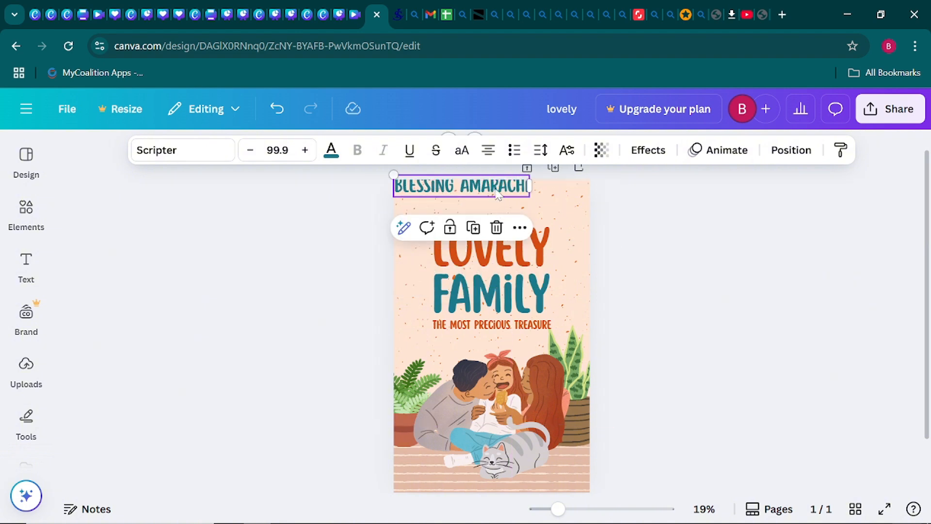
{"action": "left_click_drag", "start_coordinate": [406, 177], "coordinate": [441, 184]}
{"action": "mouse_move", "coordinate": [524, 197]}
{"action": "left_mouse_down"}
{"action": "mouse_move", "coordinate": [515, 203]}
{"action": "mouse_move", "coordinate": [515, 193]}
{"action": "left_mouse_up"}
{"action": "left_click_drag", "start_coordinate": [432, 184], "coordinate": [508, 200]}
{"action": "left_click", "coordinate": [225, 280]}
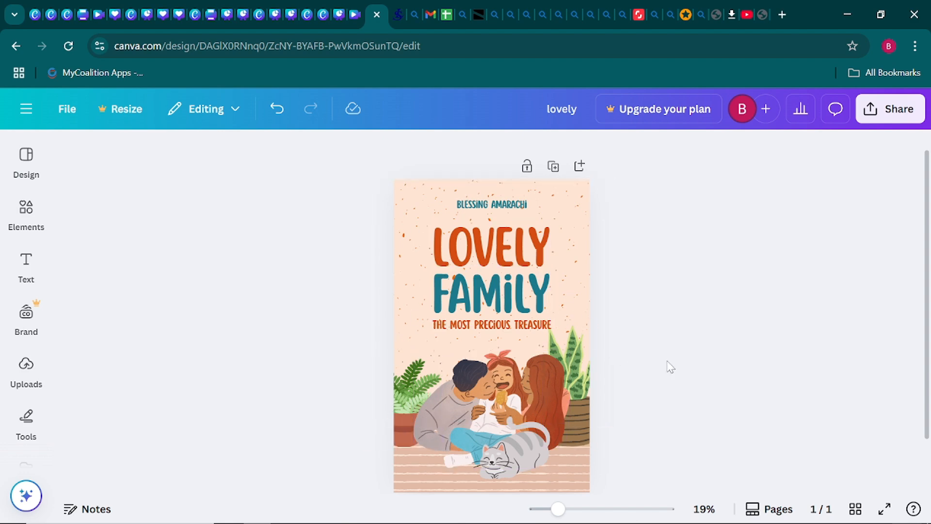
{"action": "scroll", "coordinate": [675, 369], "scroll_direction": "down", "scroll_amount": 1}
{"action": "scroll", "coordinate": [670, 367], "scroll_direction": "up", "scroll_amount": 2}
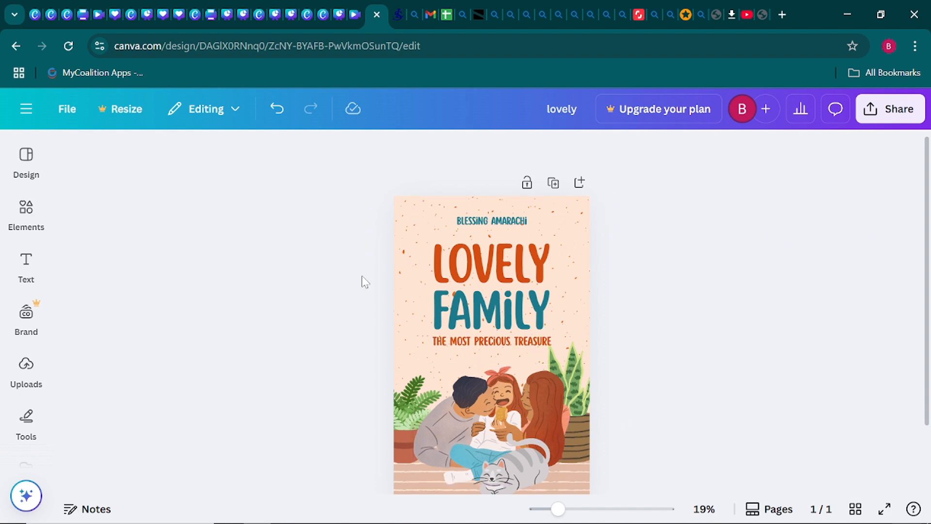
{"action": "scroll", "coordinate": [362, 275], "scroll_direction": "up", "scroll_amount": 1}
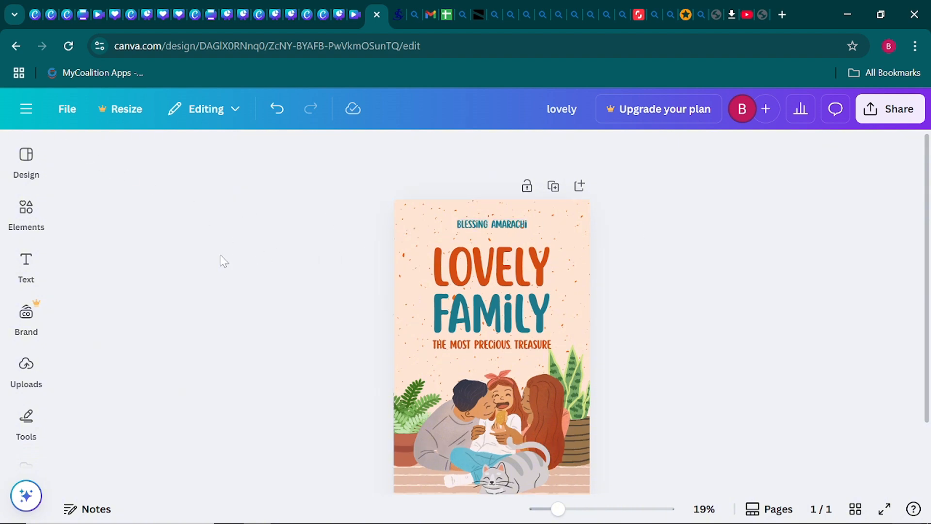
- Add a blank peach second page after the Lovely Family cover and zoom out to 17%
{"action": "left_click", "coordinate": [580, 186]}
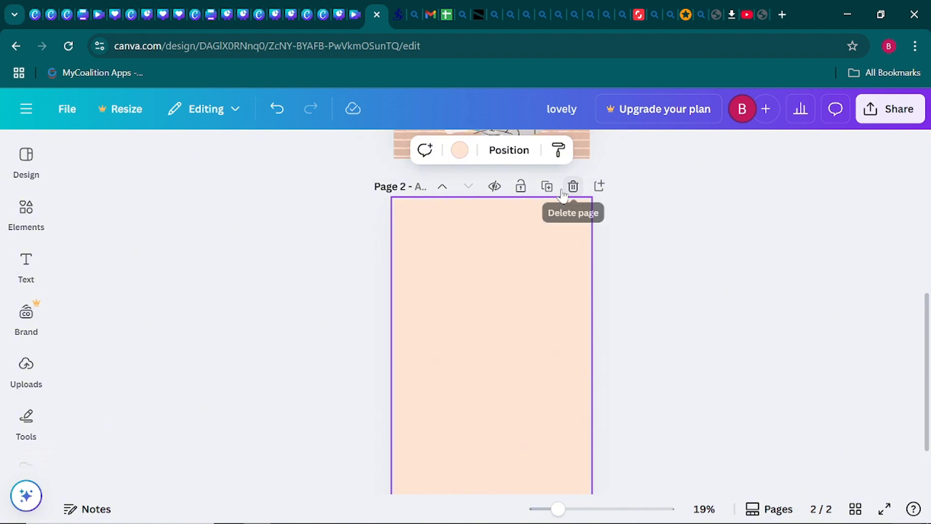
{"action": "scroll", "coordinate": [422, 270], "scroll_direction": "down", "scroll_amount": 1}
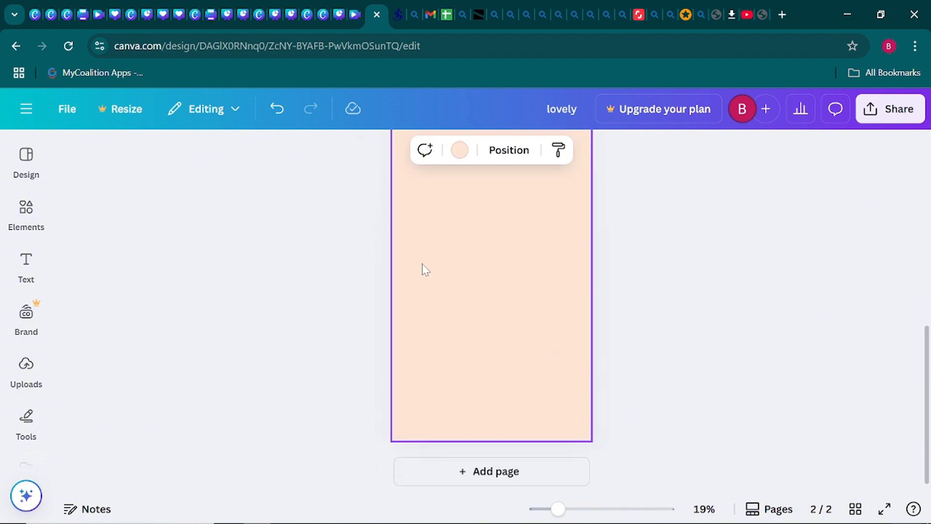
{"action": "scroll", "coordinate": [422, 270], "scroll_direction": "up", "scroll_amount": 1}
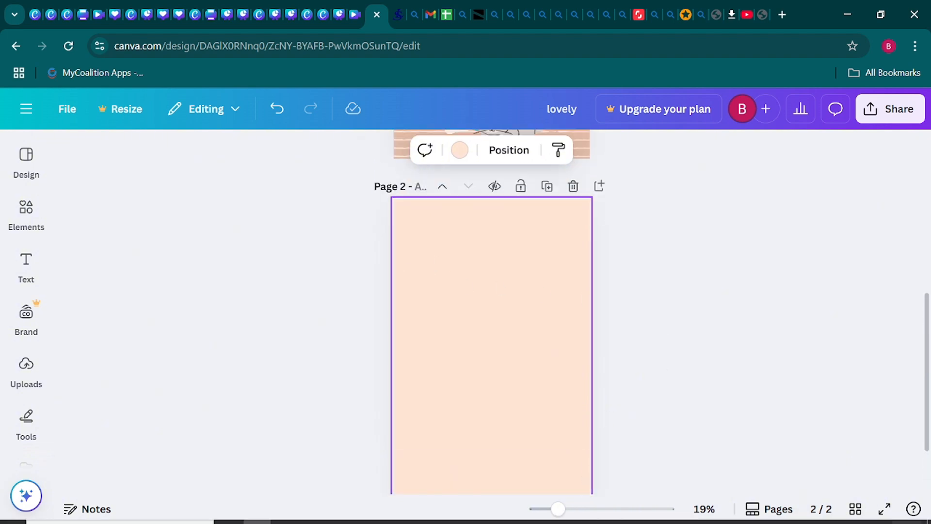
{"action": "left_click_drag", "start_coordinate": [558, 509], "coordinate": [552, 508]}
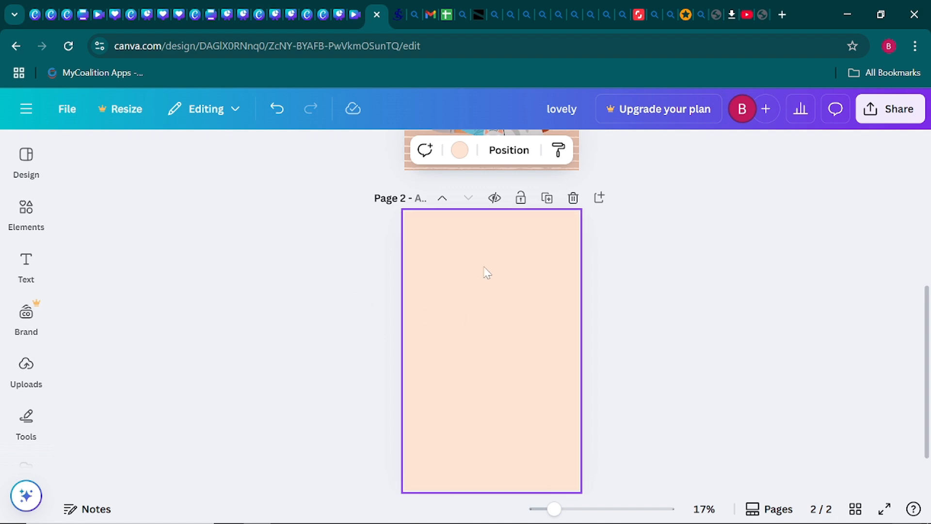
{"action": "scroll", "coordinate": [487, 273], "scroll_direction": "up", "scroll_amount": 6}
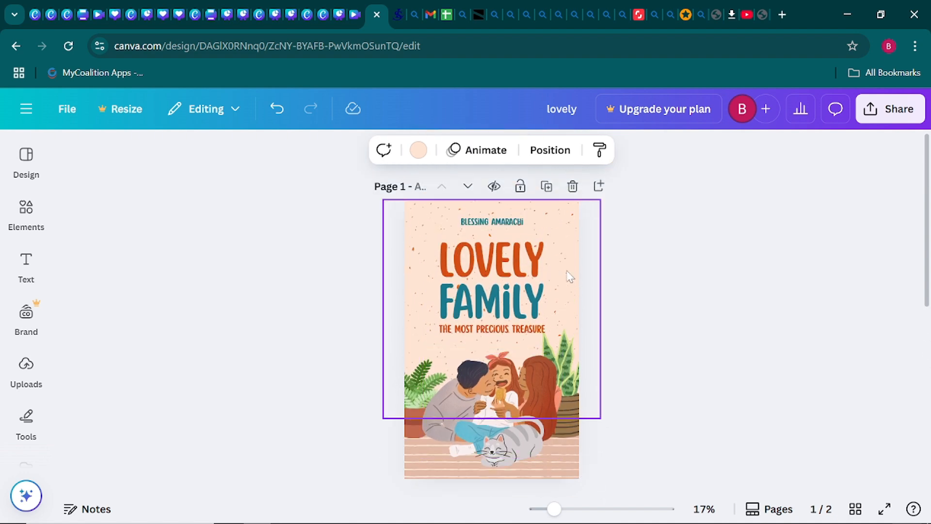
- Copy the cover's speckled orange-dot texture and paste it onto page 2
{"action": "left_click", "coordinate": [569, 277]}
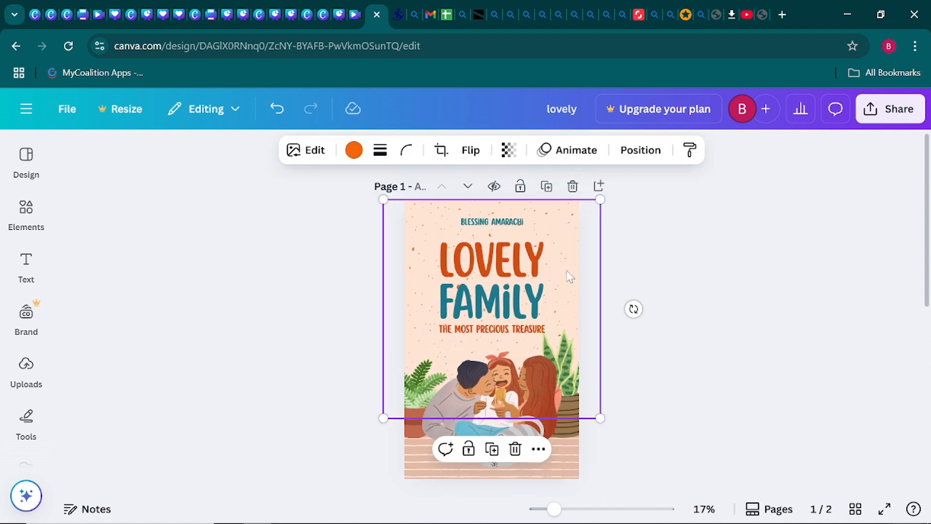
{"action": "right_click", "coordinate": [570, 277]}
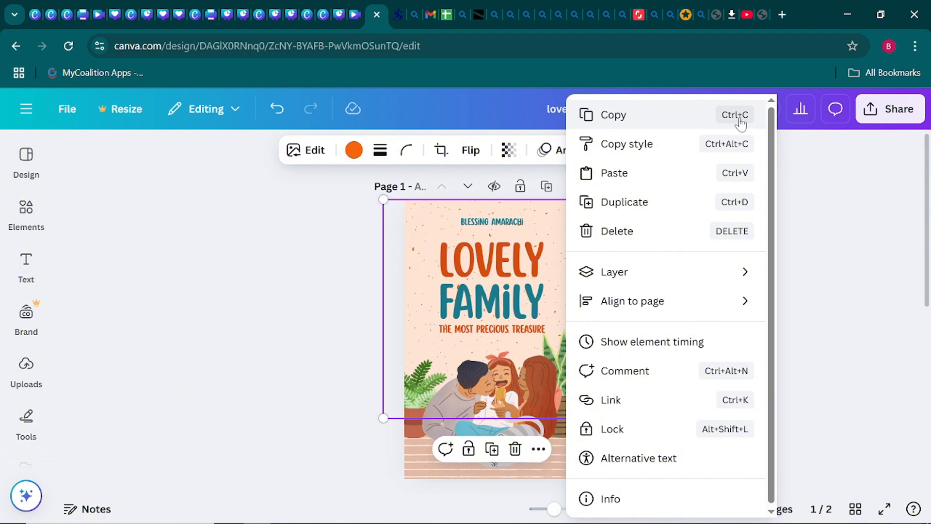
{"action": "left_click", "coordinate": [623, 121]}
{"action": "scroll", "coordinate": [504, 321], "scroll_direction": "down", "scroll_amount": 5}
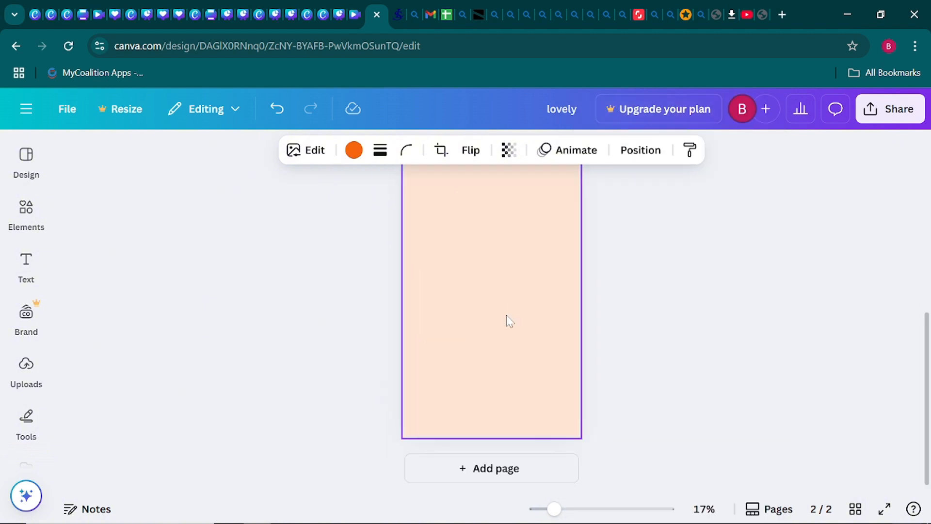
{"action": "left_click", "coordinate": [505, 319]}
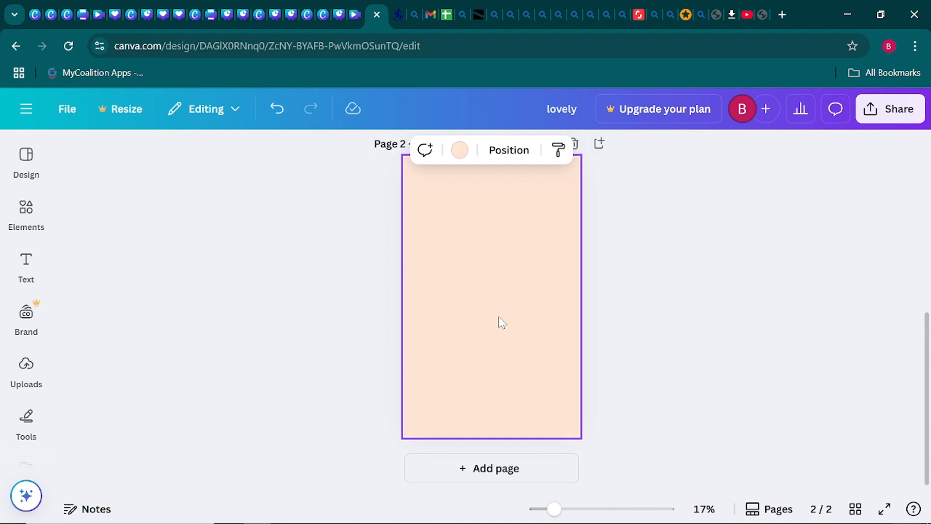
{"action": "right_click", "coordinate": [501, 322]}
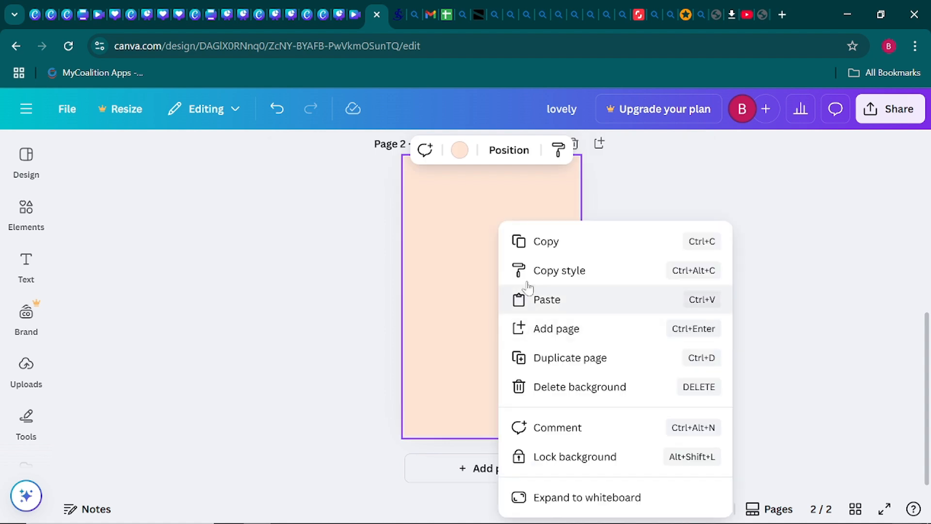
{"action": "left_click", "coordinate": [556, 300]}
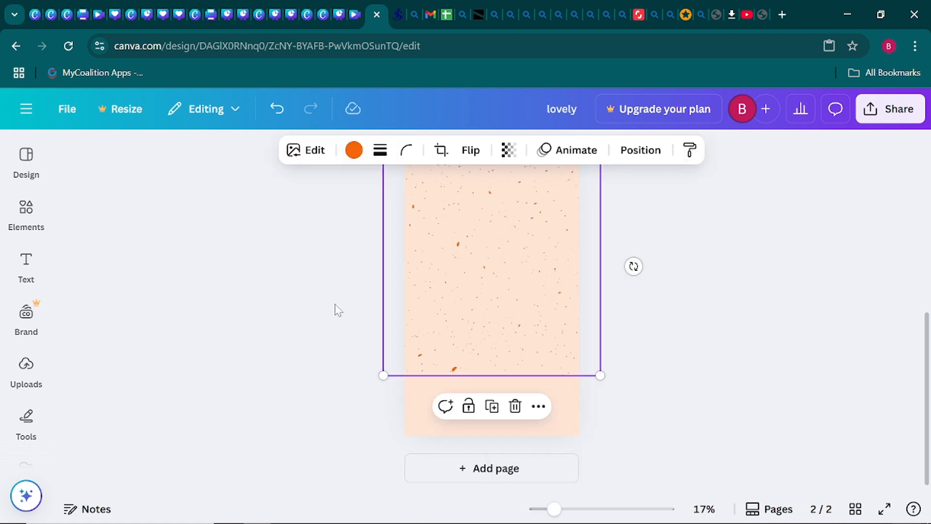
{"action": "left_click", "coordinate": [31, 218]}
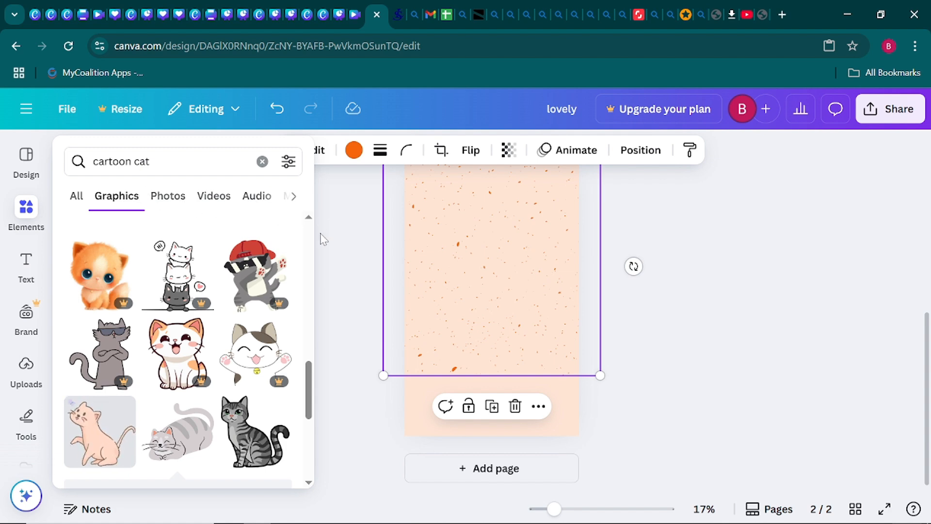
{"action": "left_click", "coordinate": [320, 319]}
{"action": "left_click", "coordinate": [650, 339]}
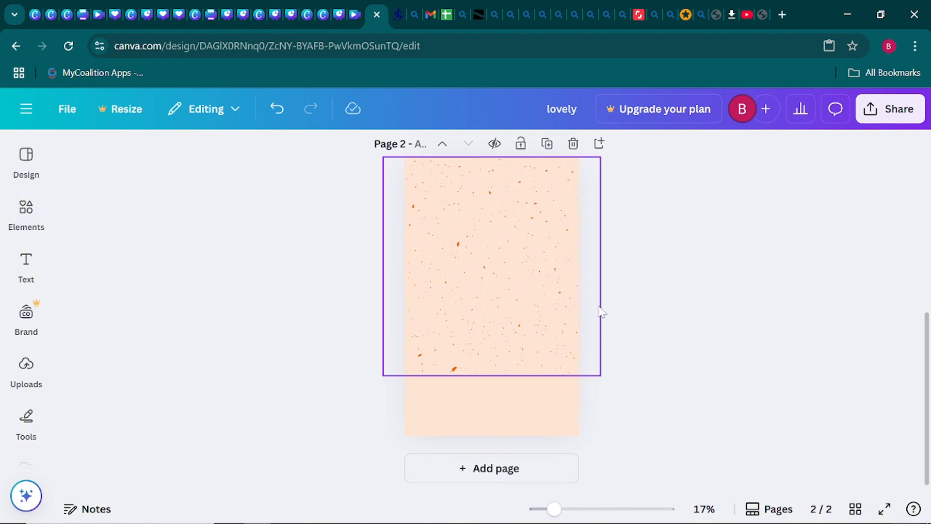
{"action": "scroll", "coordinate": [532, 316], "scroll_direction": "up", "scroll_amount": 3}
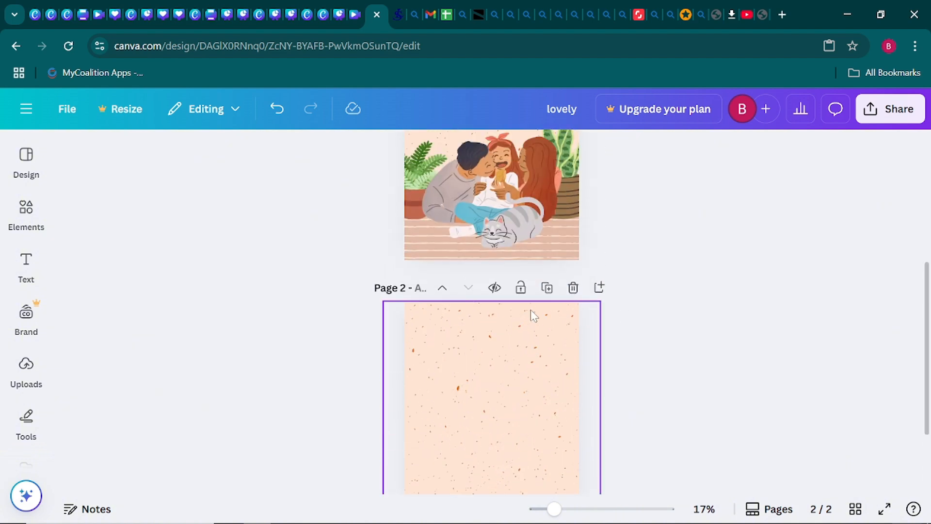
{"action": "scroll", "coordinate": [532, 316], "scroll_direction": "up", "scroll_amount": 2}
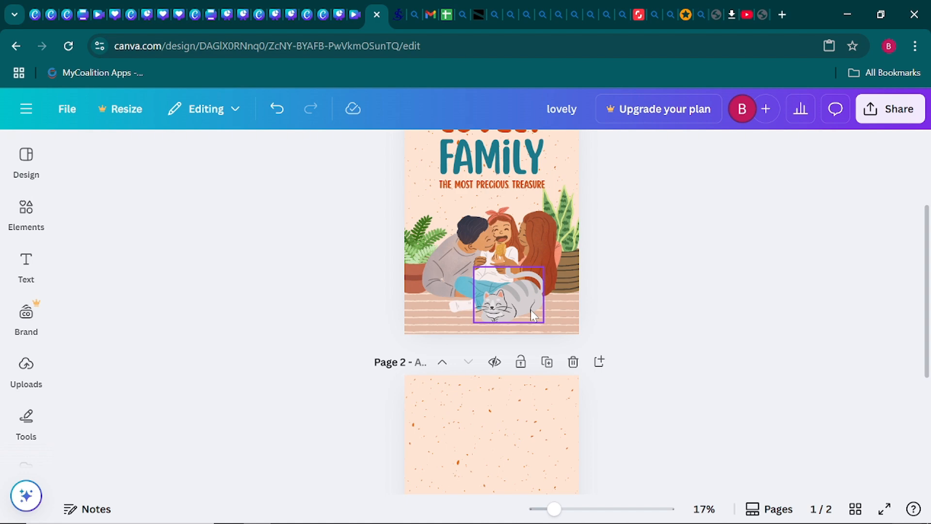
{"action": "scroll", "coordinate": [499, 296], "scroll_direction": "up", "scroll_amount": 3}
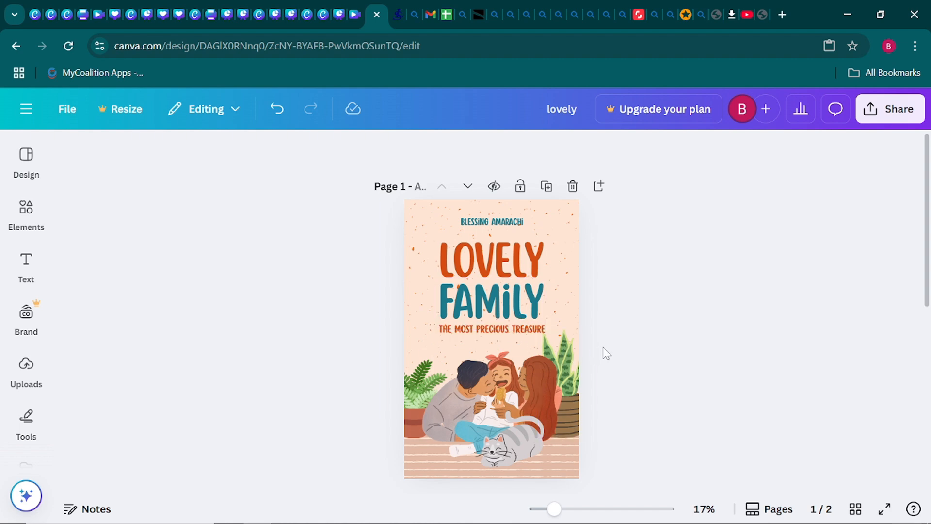
- Select and copy the LOVELY FAMILY title together with its THE MOST PRECIOUS TREASURE subtitle
{"action": "left_click", "coordinate": [512, 330]}
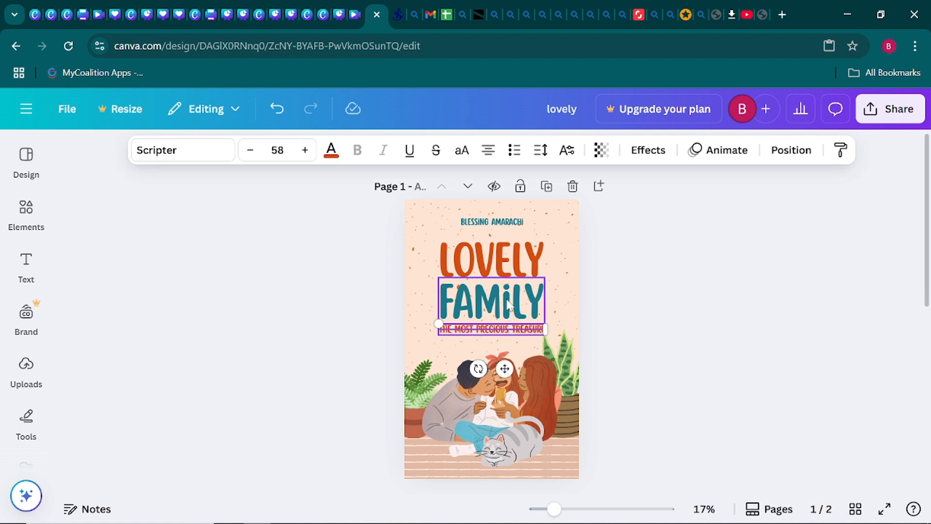
{"action": "left_click", "coordinate": [509, 305], "text": "shift"}
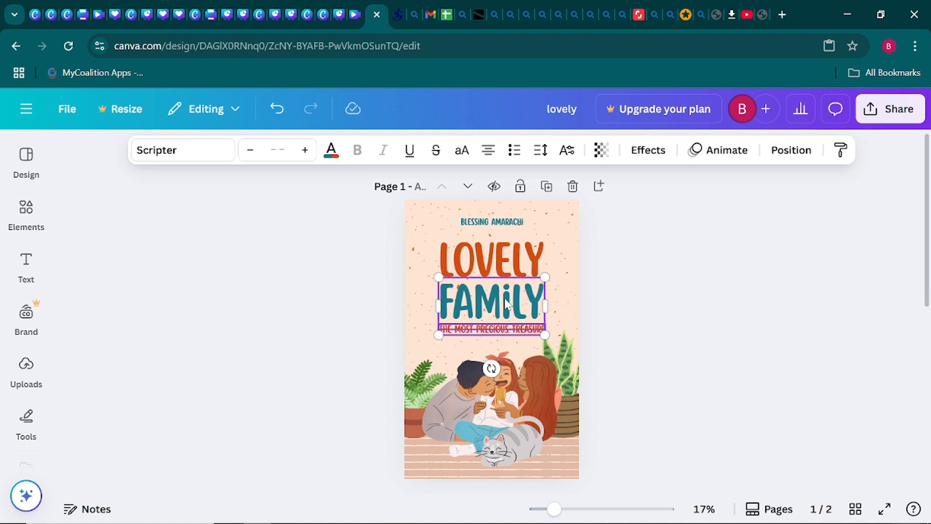
{"action": "left_click", "coordinate": [494, 261], "text": "shift"}
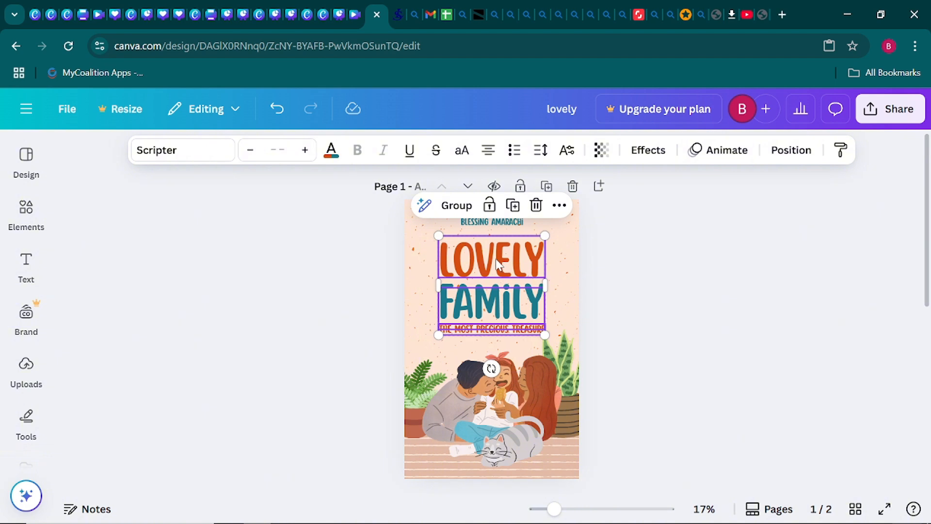
{"action": "right_click", "coordinate": [496, 263]}
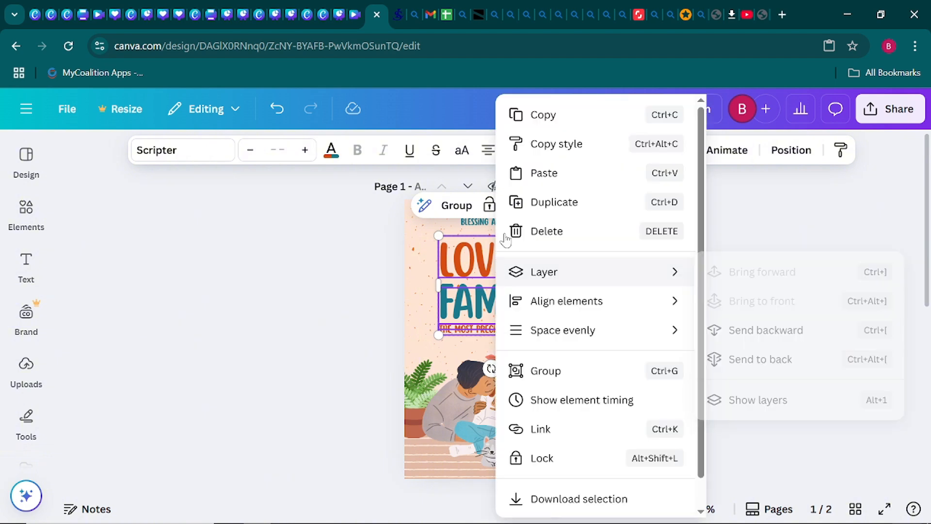
{"action": "left_click", "coordinate": [551, 115]}
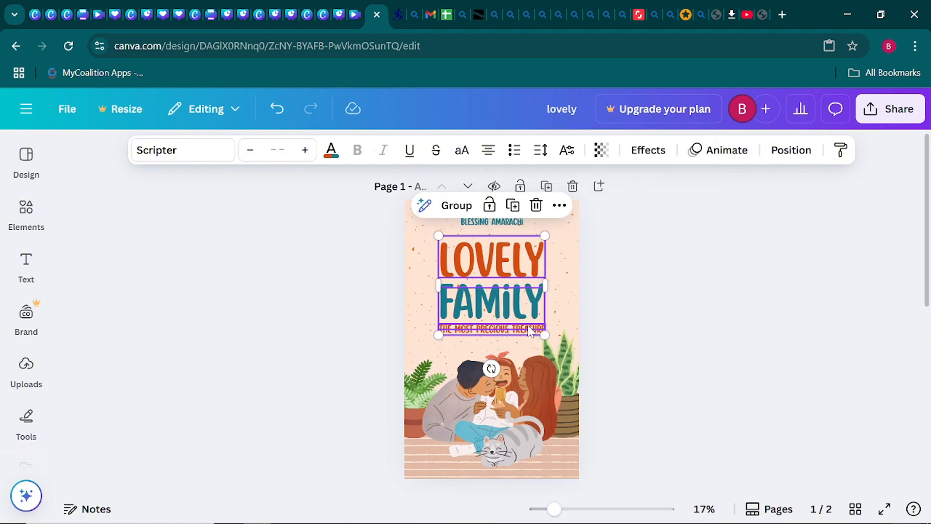
- Paste the title group onto page 2 and move it up near the top
{"action": "scroll", "coordinate": [609, 344], "scroll_direction": "down", "scroll_amount": 5}
{"action": "scroll", "coordinate": [607, 342], "scroll_direction": "down", "scroll_amount": 2}
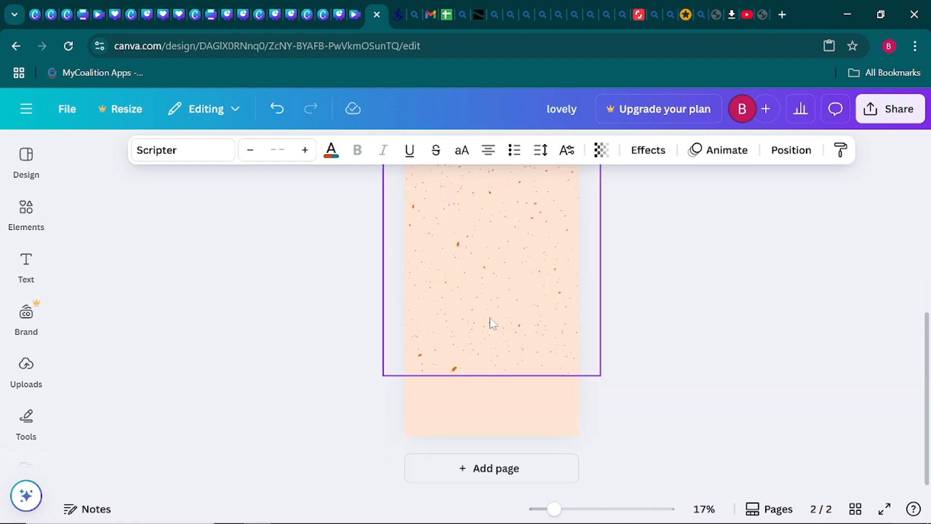
{"action": "left_click", "coordinate": [490, 325]}
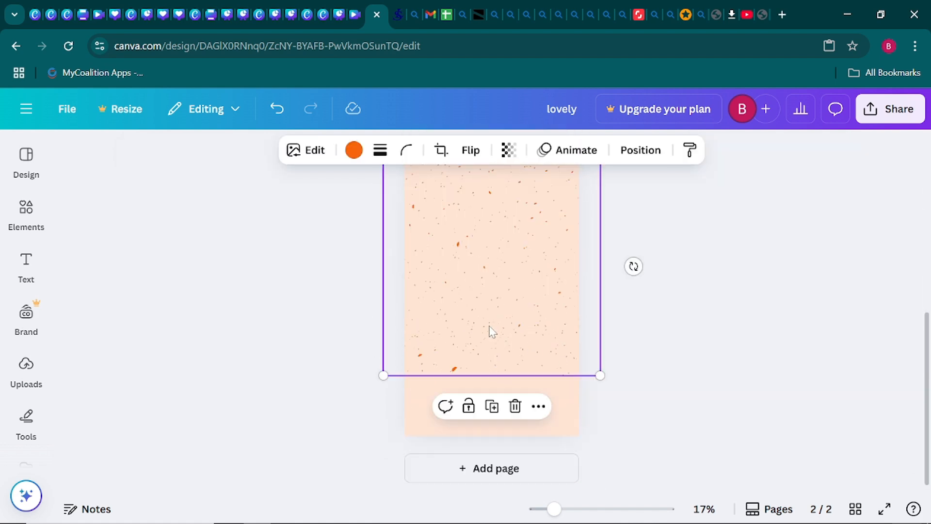
{"action": "right_click", "coordinate": [475, 298]}
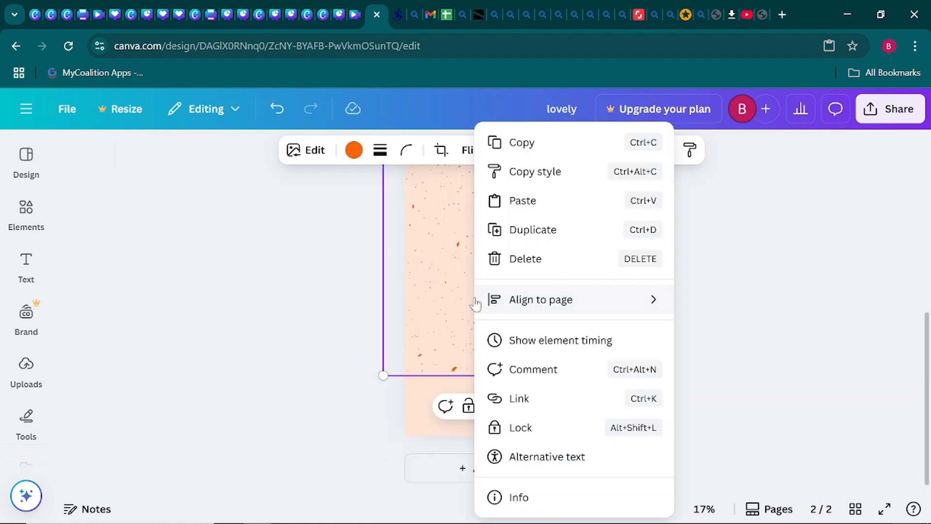
{"action": "left_click", "coordinate": [523, 201]}
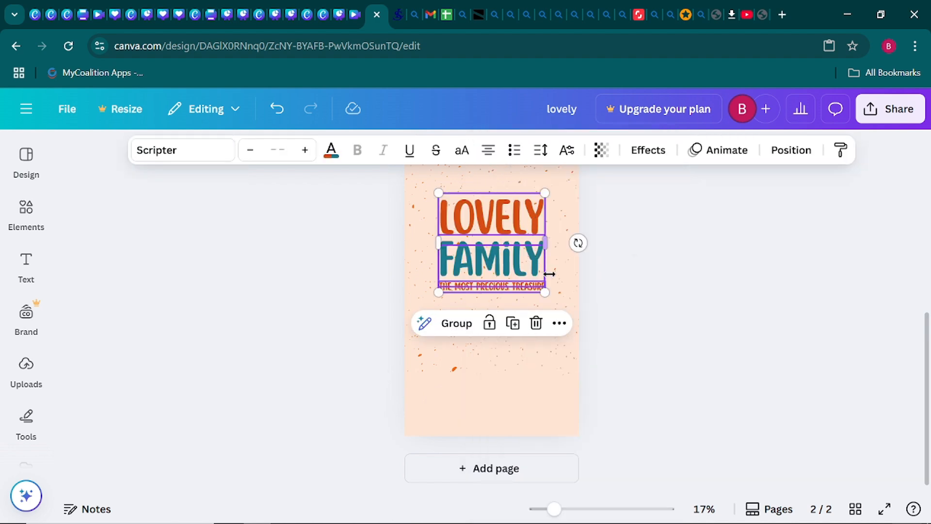
{"action": "scroll", "coordinate": [616, 320], "scroll_direction": "up", "scroll_amount": 2}
{"action": "left_click_drag", "start_coordinate": [501, 344], "coordinate": [500, 328]}
{"action": "left_click", "coordinate": [624, 395]}
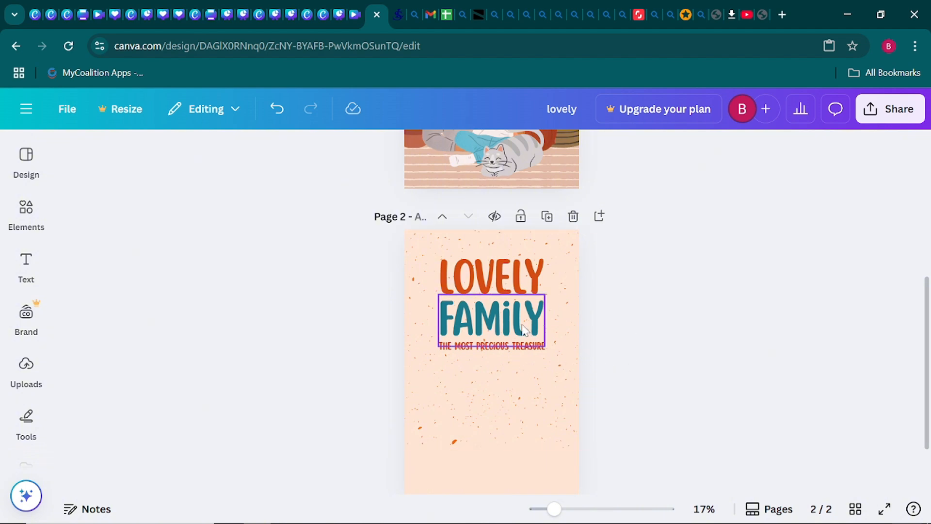
{"action": "scroll", "coordinate": [530, 391], "scroll_direction": "up", "scroll_amount": 3}
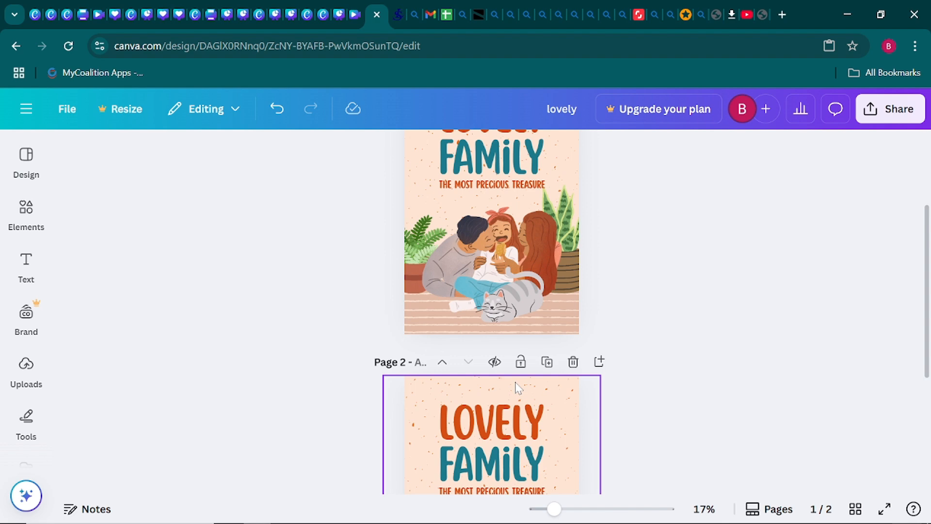
- Scroll down to page 2 and bring up the Text panel
{"action": "scroll", "coordinate": [457, 328], "scroll_direction": "down", "scroll_amount": 3}
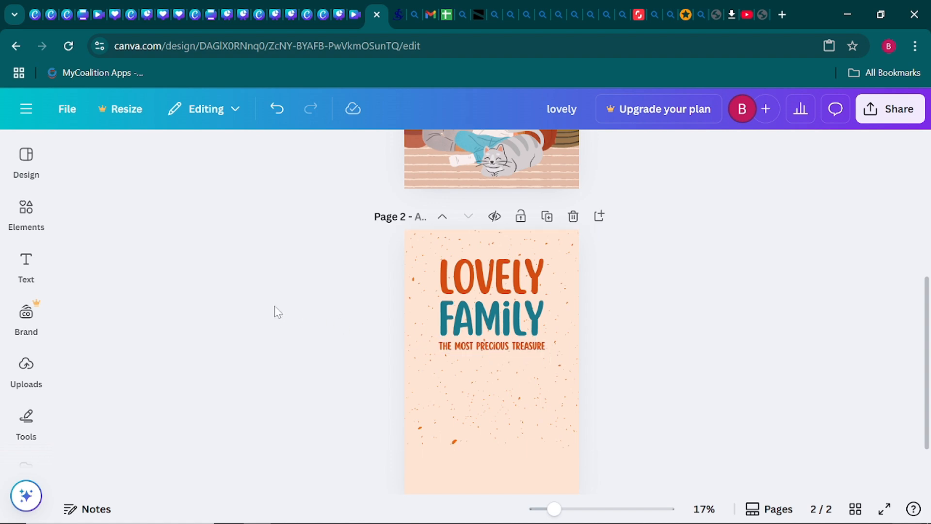
{"action": "left_click", "coordinate": [27, 267]}
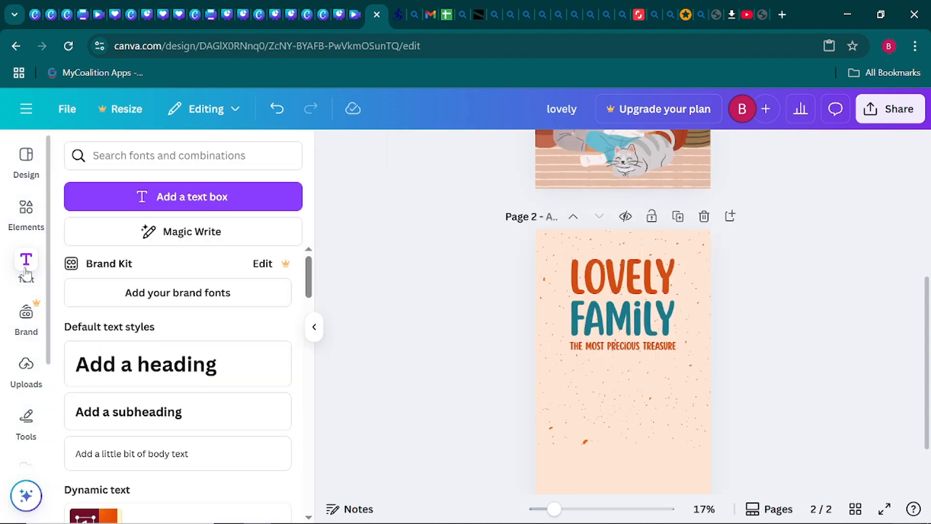
- Add a text box reading 'LOVELY FAMILY IS A BOOK ABOUT HOW PRECIOUS FAMILY IS. HOW YOU SHOULD TREASURE AND LOVE YOUR FAMILY'
{"action": "left_click", "coordinate": [193, 202]}
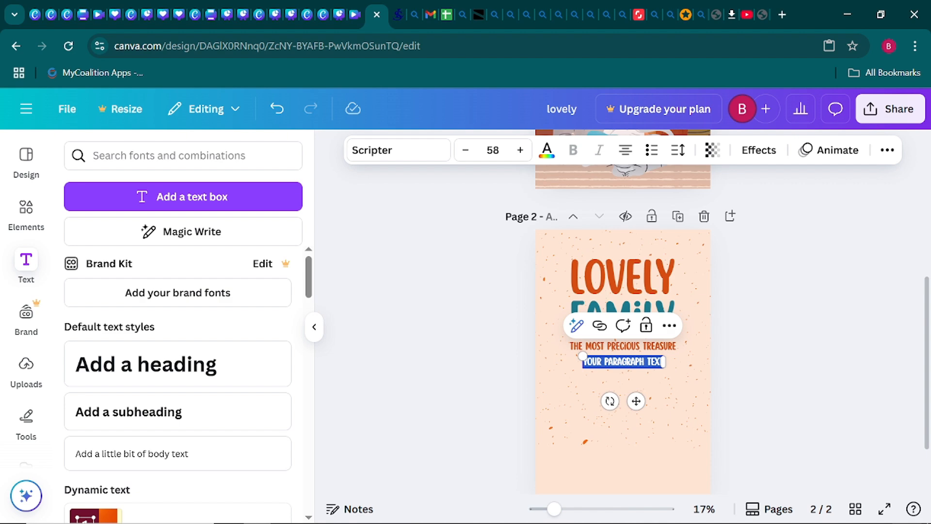
{"action": "key", "text": "BackSpace"}
{"action": "type", "text": "AN"}
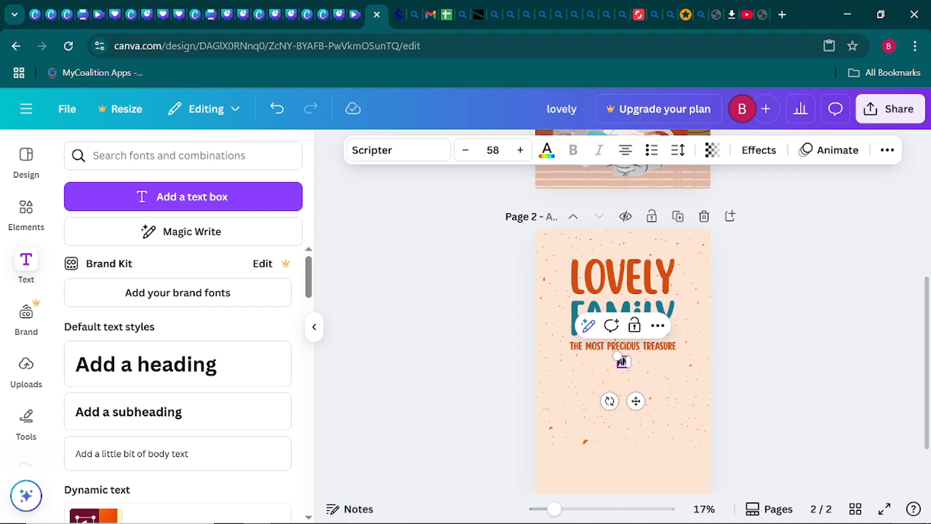
{"action": "key", "text": "BackSpace"}
{"action": "key", "text": "BackSpace"}
{"action": "type", "text": "LOVELY FAM"}
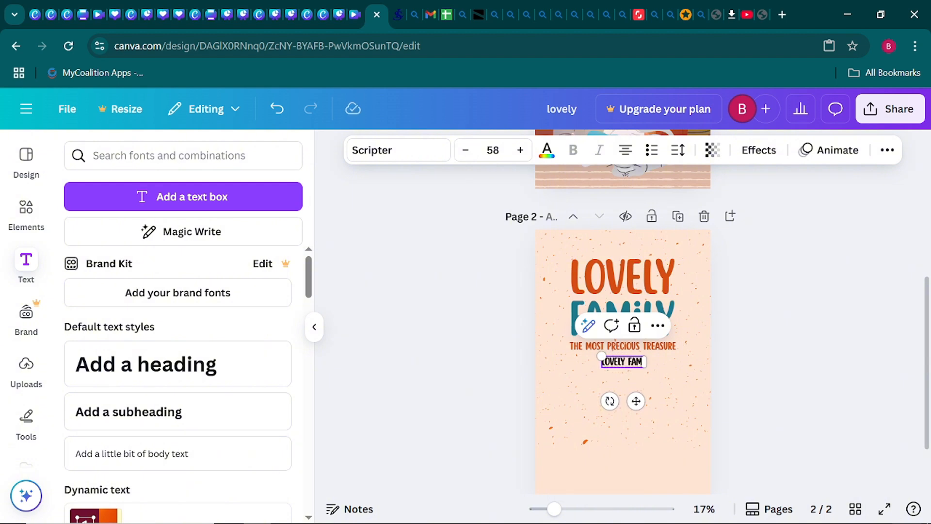
{"action": "type", "text": "ILY IS"}
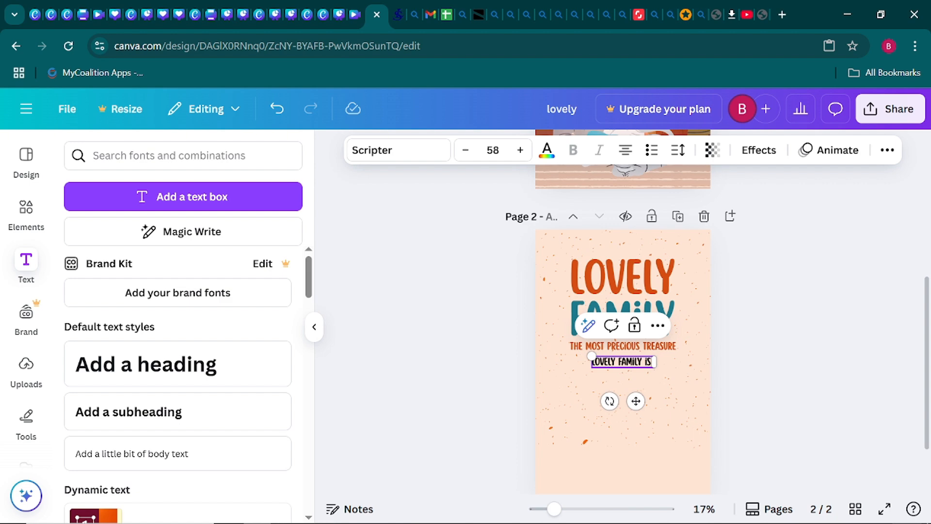
{"action": "type", "text": "A "}
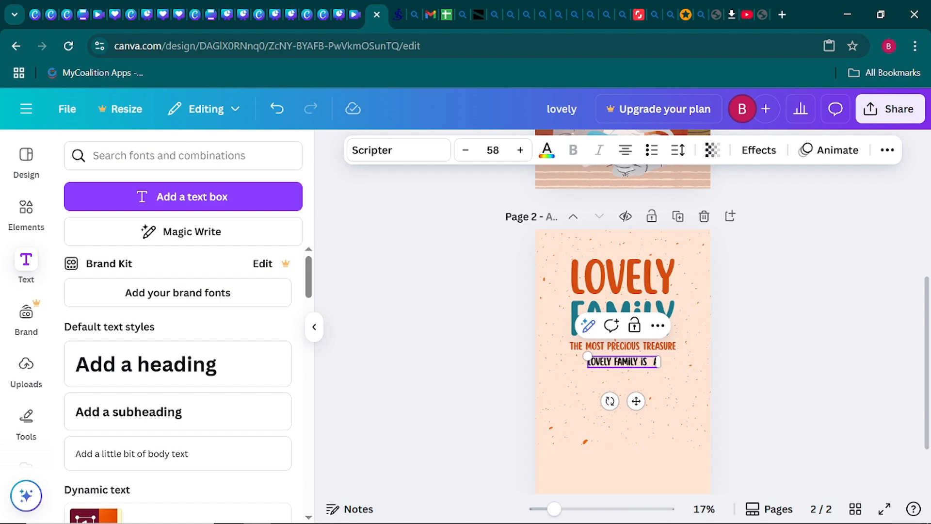
{"action": "type", "text": "BOOK "}
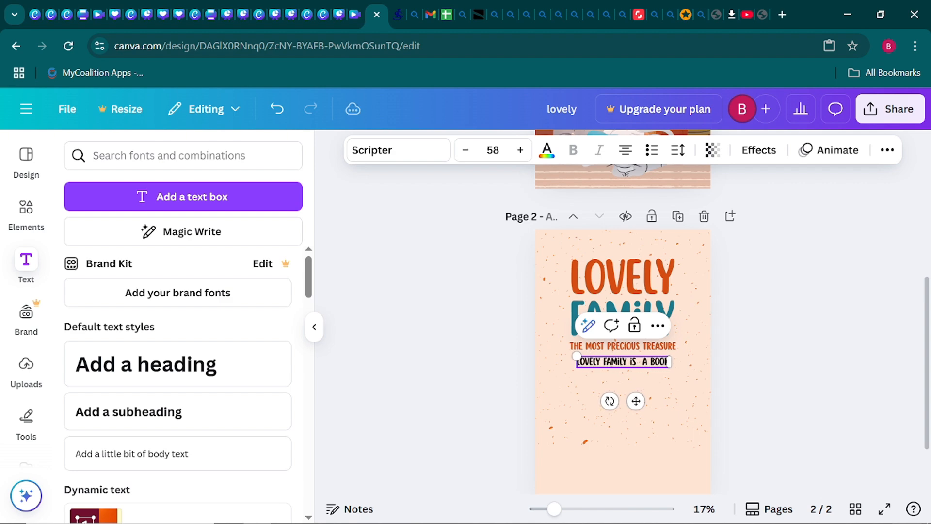
{"action": "type", "text": "ABOUT"}
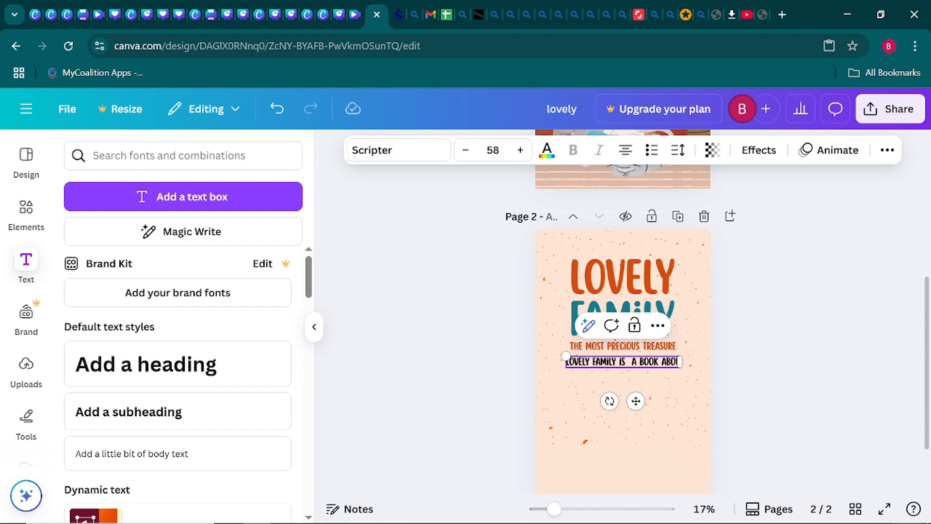
{"action": "type", "text": " HOW"}
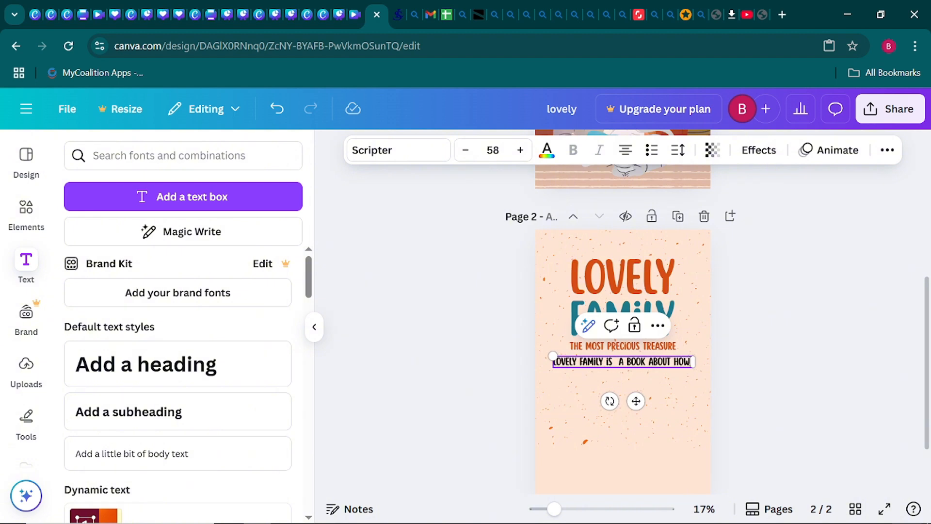
{"action": "type", "text": " PRI"}
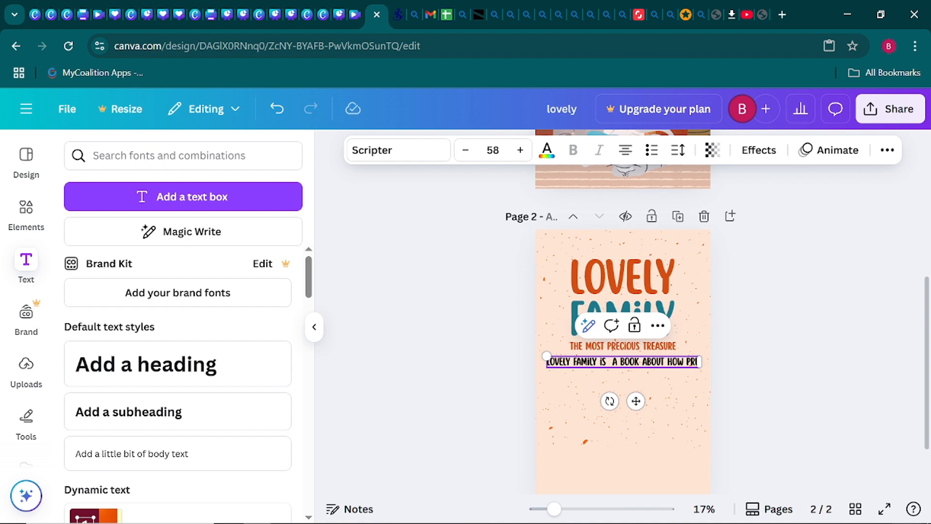
{"action": "key", "text": "BackSpace"}
{"action": "type", "text": "EC"}
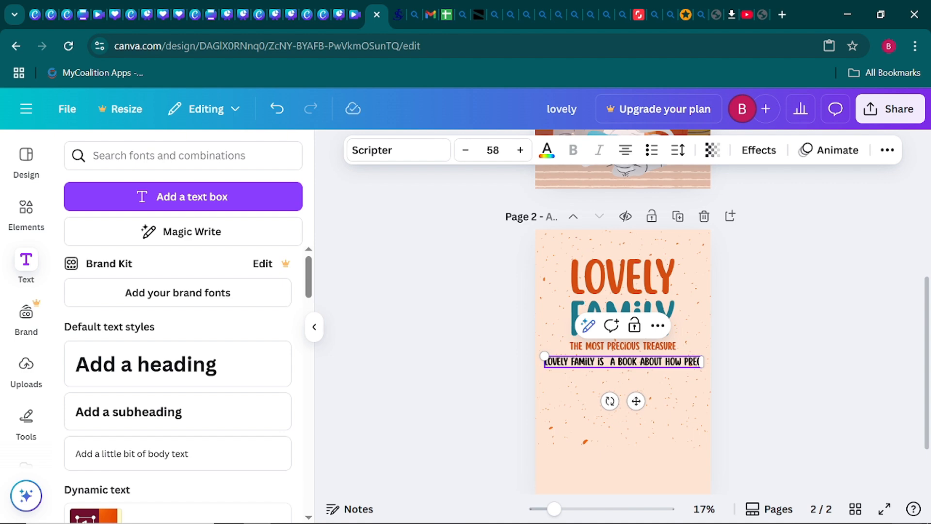
{"action": "type", "text": "IOUS"}
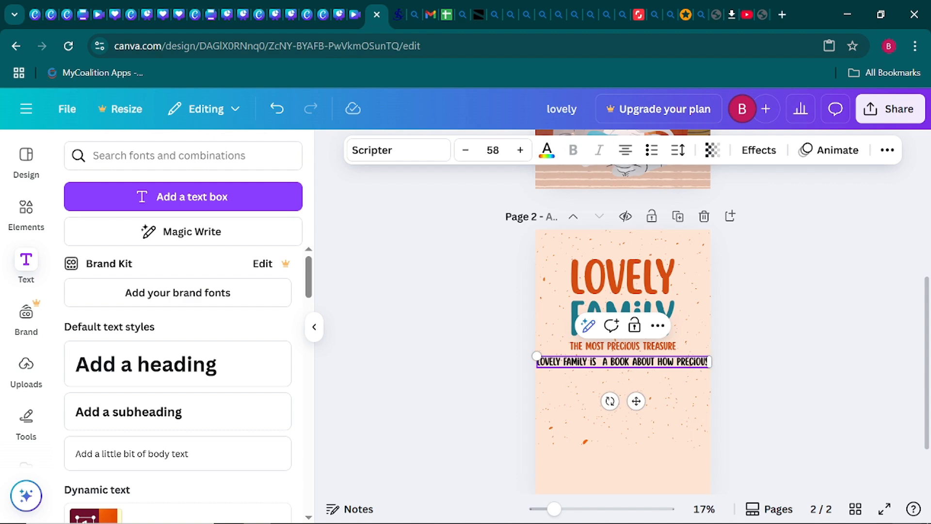
{"action": "type", "text": " FAMIL"}
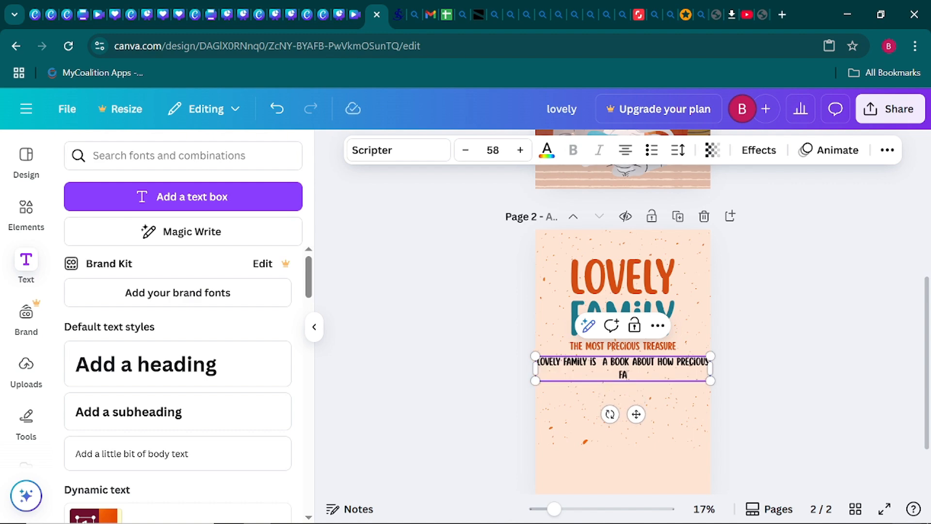
{"action": "type", "text": "Y IS"}
{"action": "key", "text": "BackSpace"}
{"action": "type", "text": ". HOW YOU"}
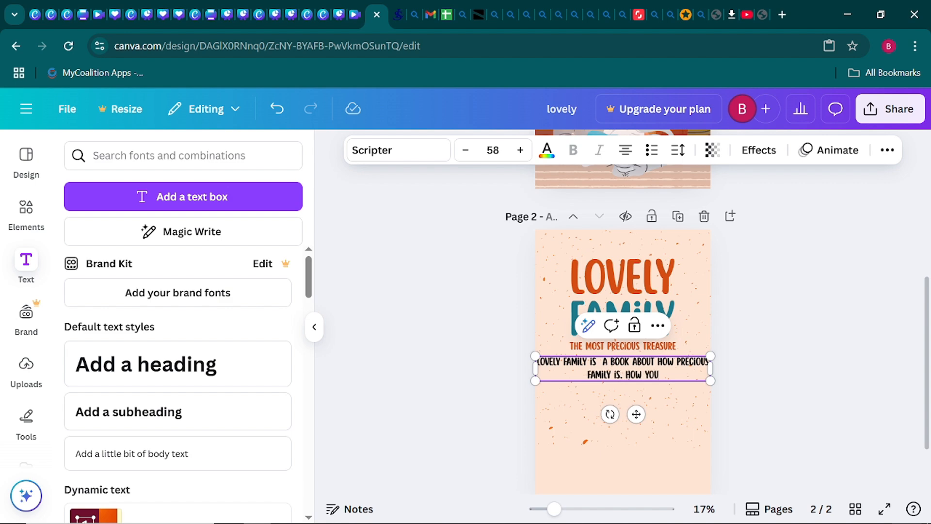
{"action": "type", "text": " SHOU"}
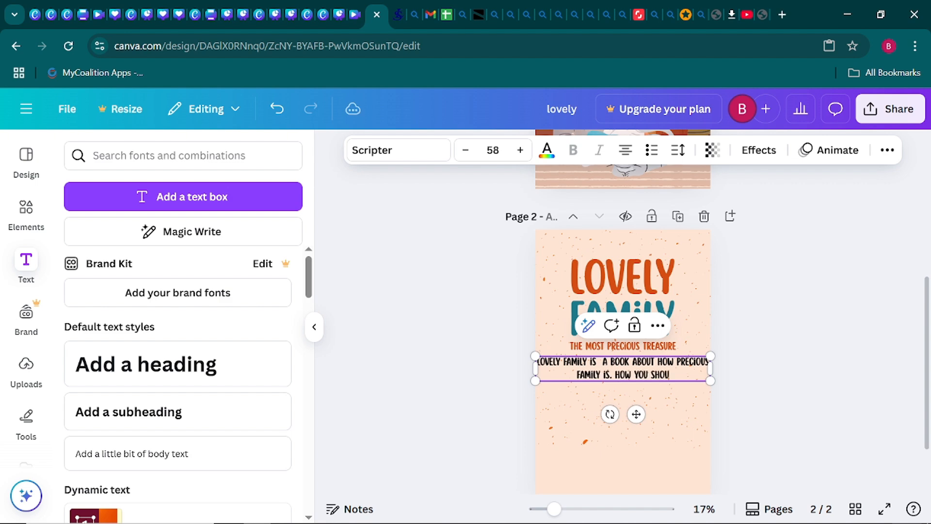
{"action": "type", "text": "LD TREA"}
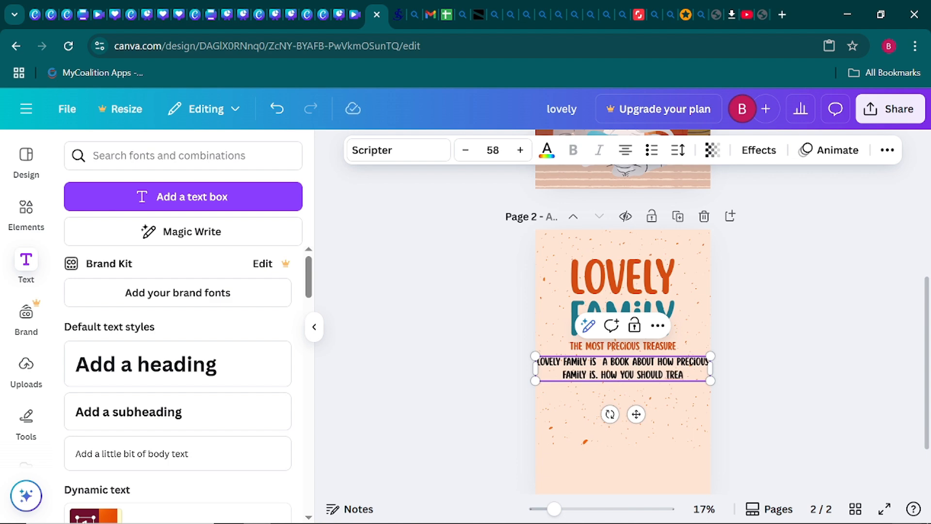
{"action": "type", "text": "SURE Y"}
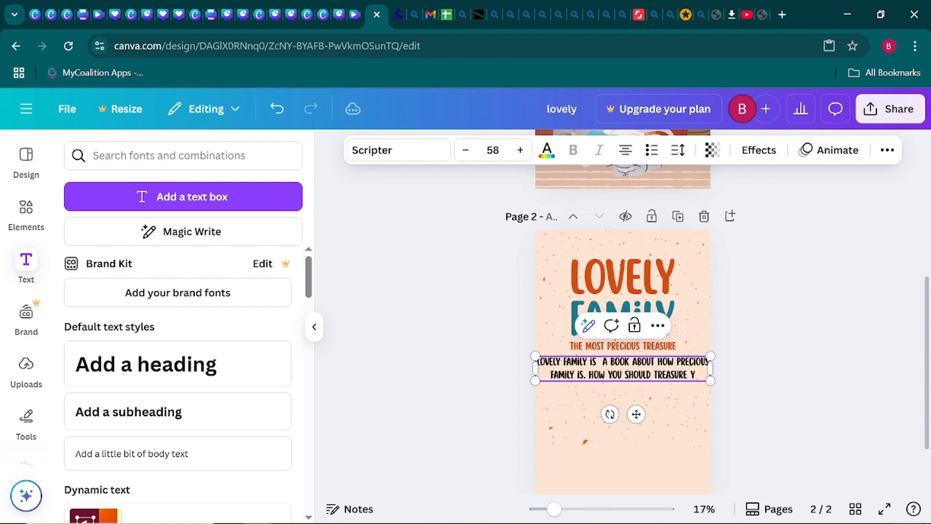
{"action": "key", "text": "BackSpace"}
{"action": "type", "text": "AN"}
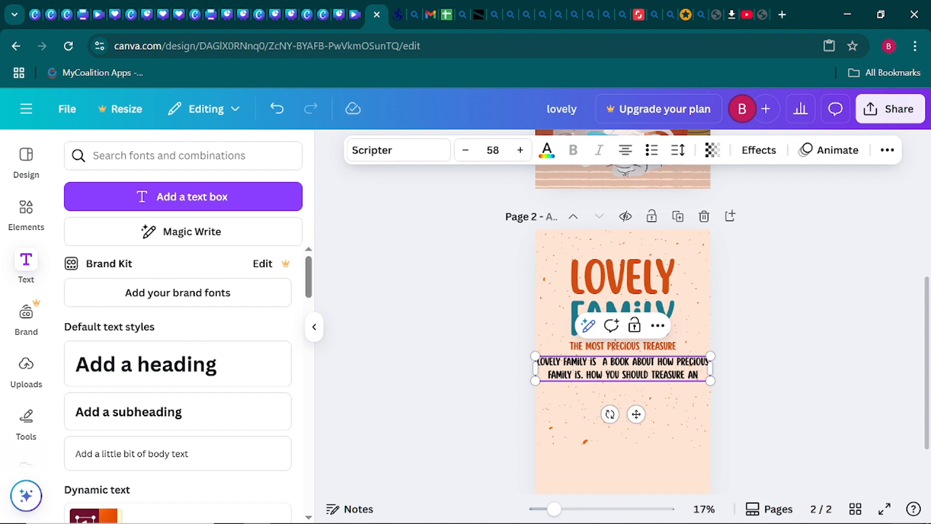
{"action": "type", "text": "D LO"}
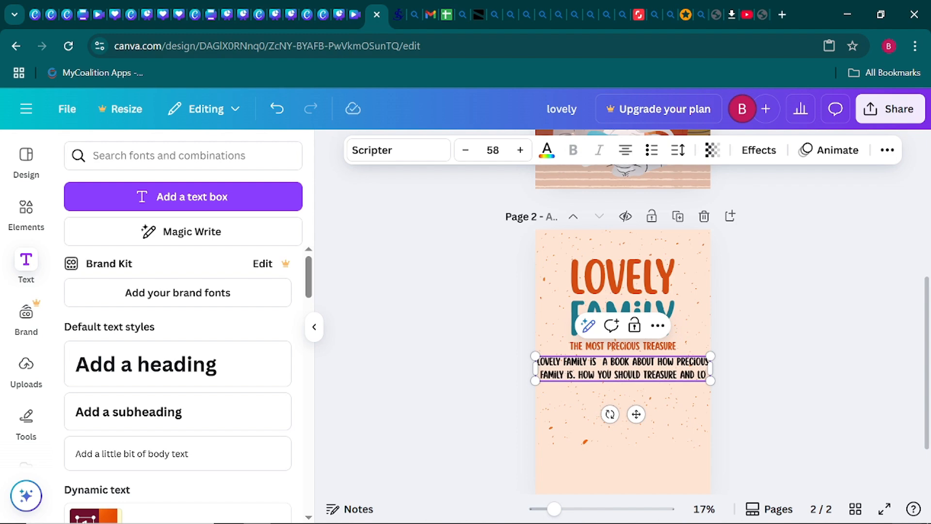
{"action": "type", "text": "VE YOU"}
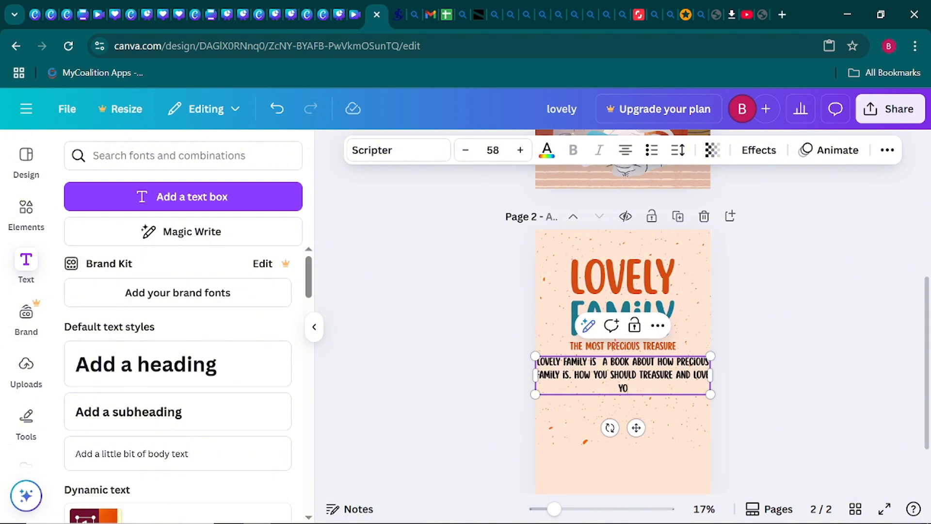
{"action": "type", "text": "R FAMILY"}
- Change the description paragraph's font from Scripter to Poppins
{"action": "left_click", "coordinate": [474, 370]}
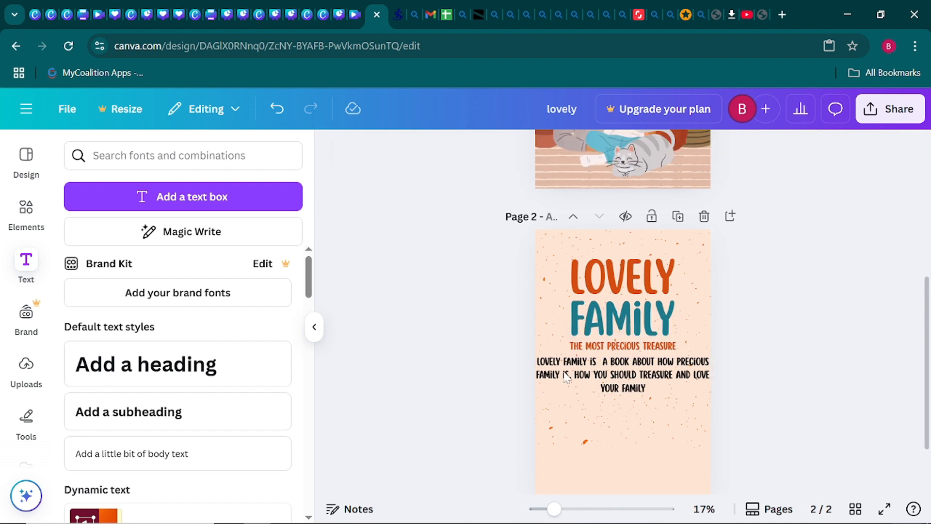
{"action": "left_click", "coordinate": [564, 378]}
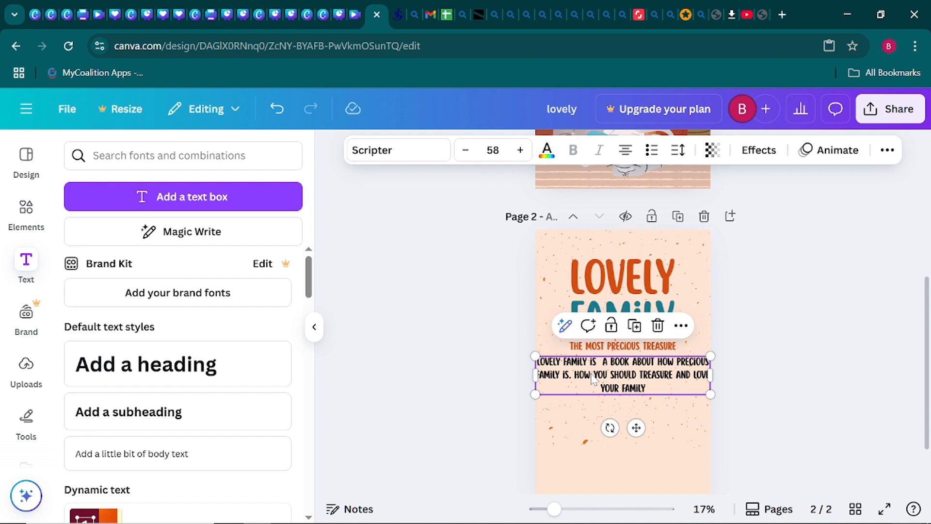
{"action": "left_click", "coordinate": [403, 159]}
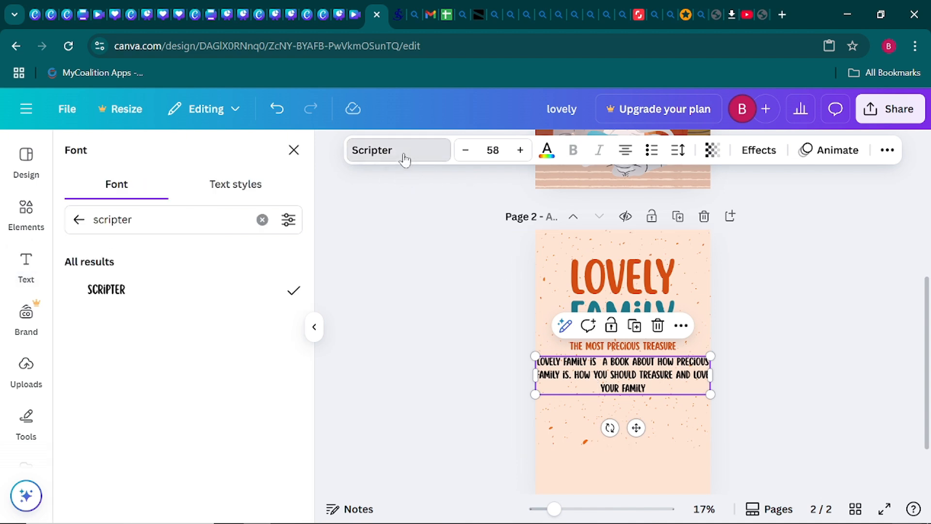
{"action": "left_click", "coordinate": [262, 219]}
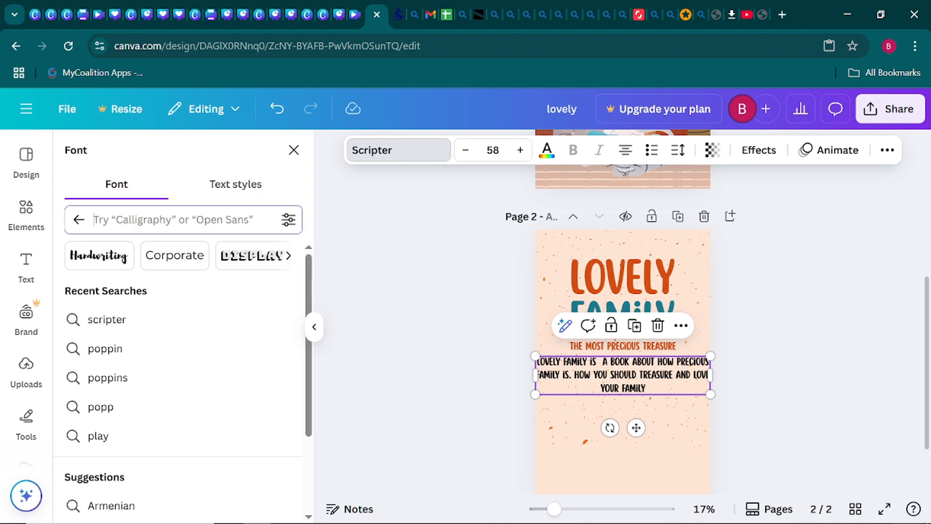
{"action": "left_click", "coordinate": [150, 377]}
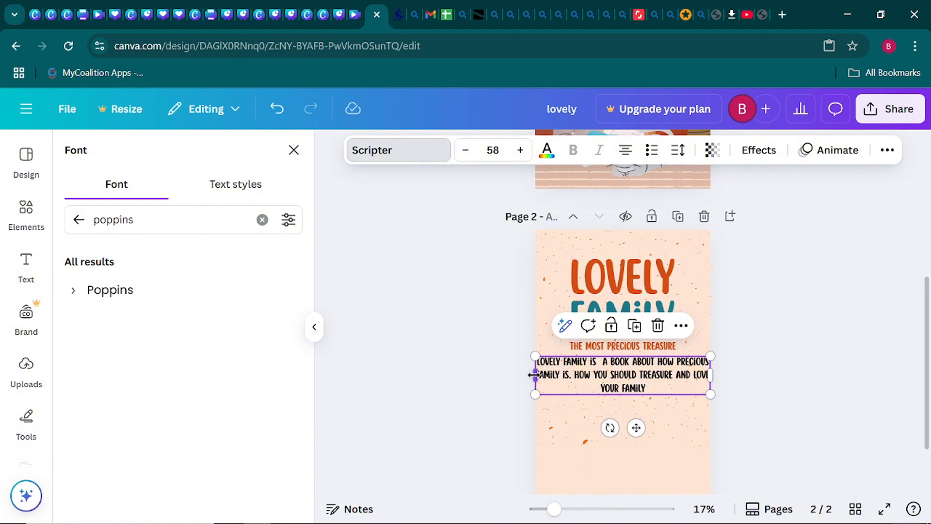
{"action": "left_click", "coordinate": [220, 296]}
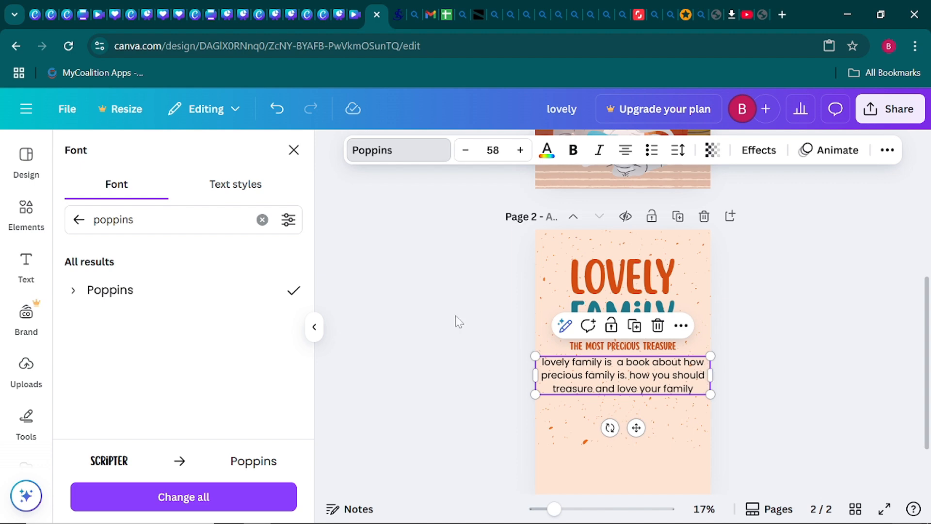
{"action": "left_click", "coordinate": [314, 327]}
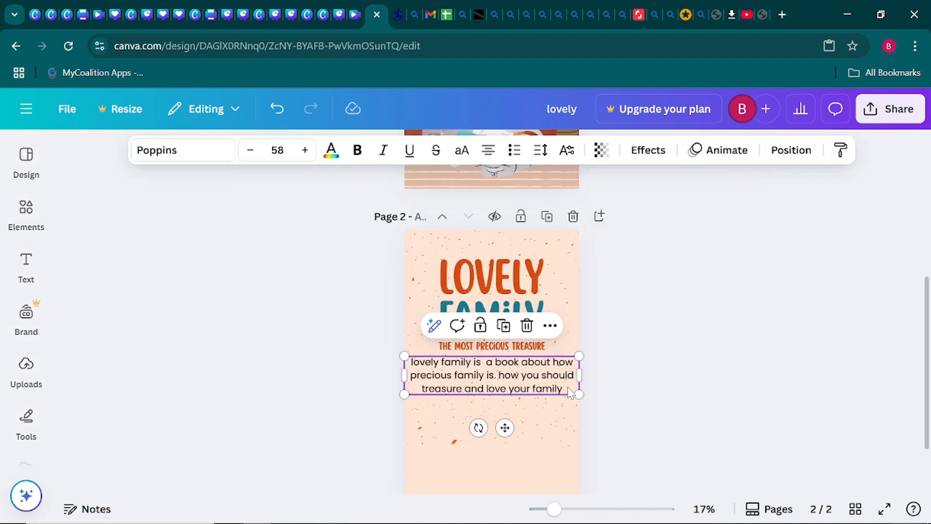
- Scale the description down to size 33.2 and narrow it to three centred lines under the subtitle
{"action": "left_click_drag", "start_coordinate": [579, 356], "coordinate": [529, 368]}
{"action": "left_click_drag", "start_coordinate": [485, 389], "coordinate": [511, 380]}
{"action": "left_click", "coordinate": [543, 388]}
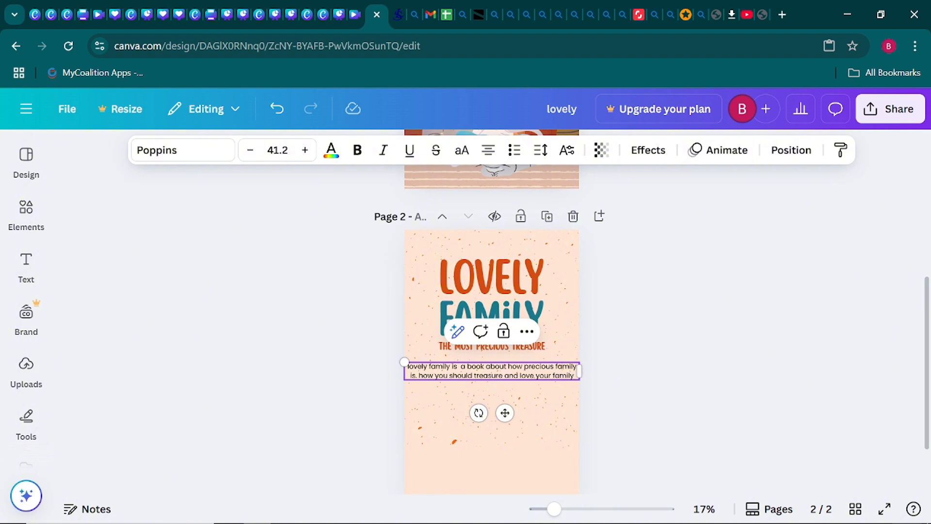
{"action": "left_click_drag", "start_coordinate": [405, 362], "coordinate": [438, 365]}
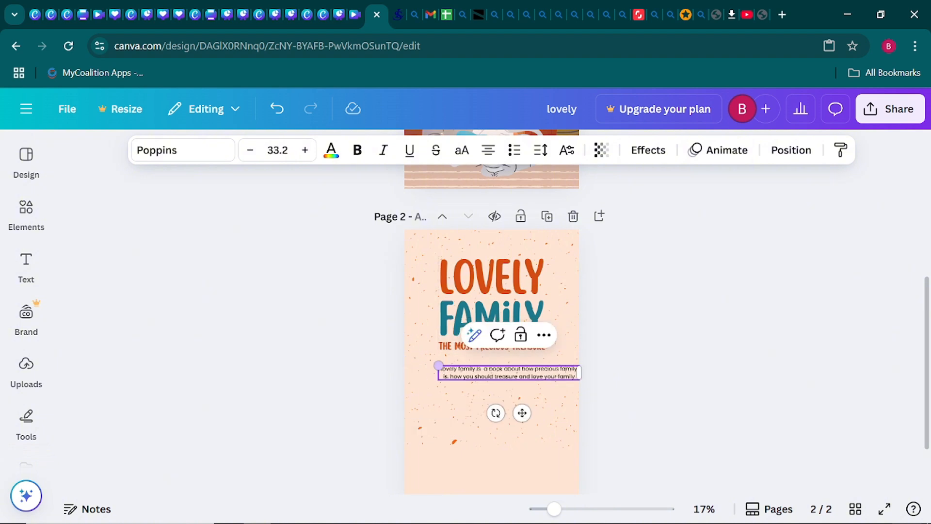
{"action": "left_click_drag", "start_coordinate": [580, 372], "coordinate": [443, 369]}
{"action": "key", "text": "ctrl+c"}
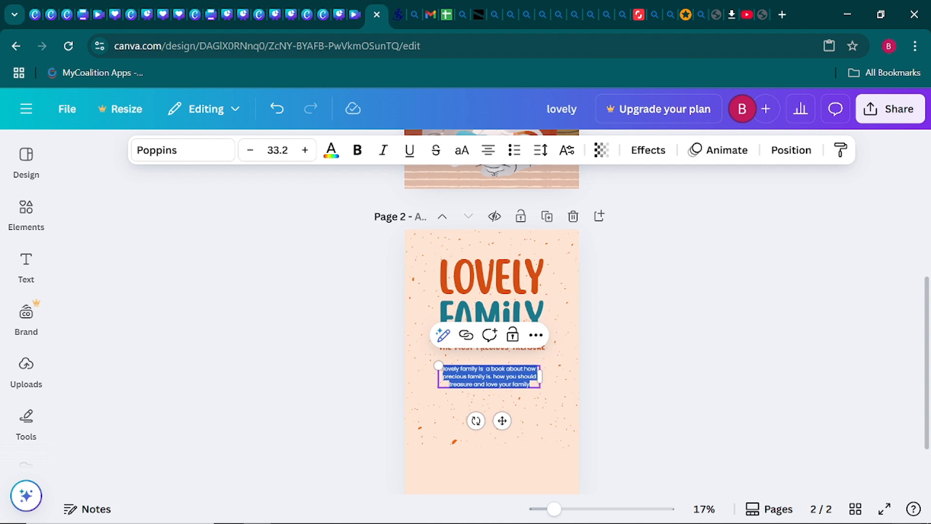
- Paste the description sentence twice more after the original so it appears three times
{"action": "left_click", "coordinate": [490, 377]}
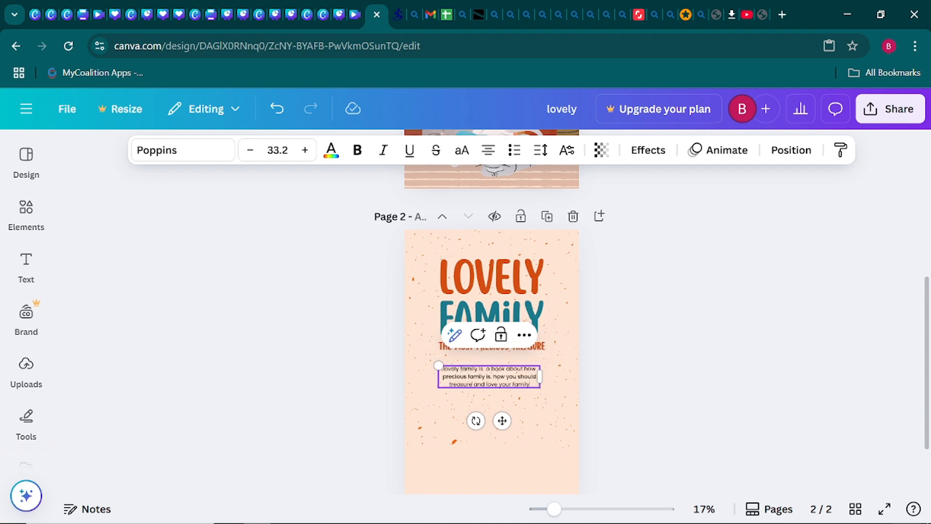
{"action": "key", "text": "Return"}
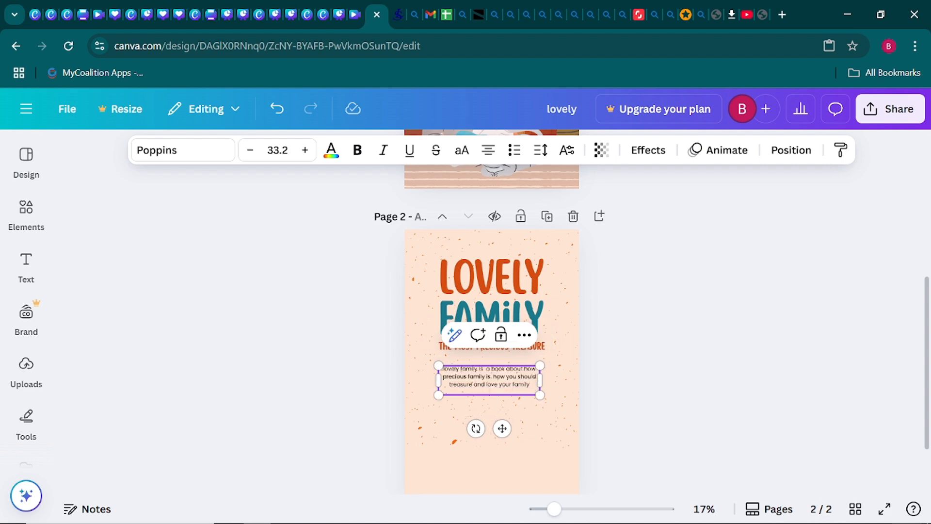
{"action": "key", "text": "BackSpace"}
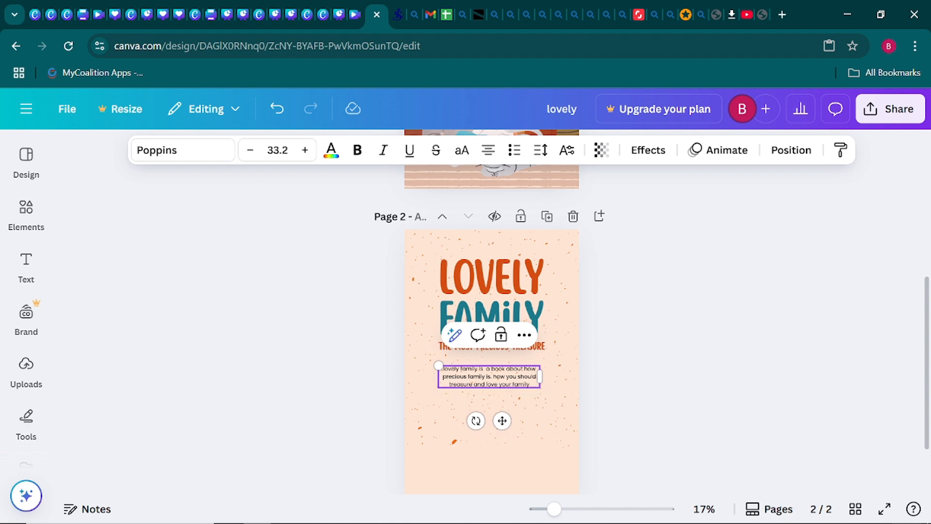
{"action": "key", "text": "ctrl+v"}
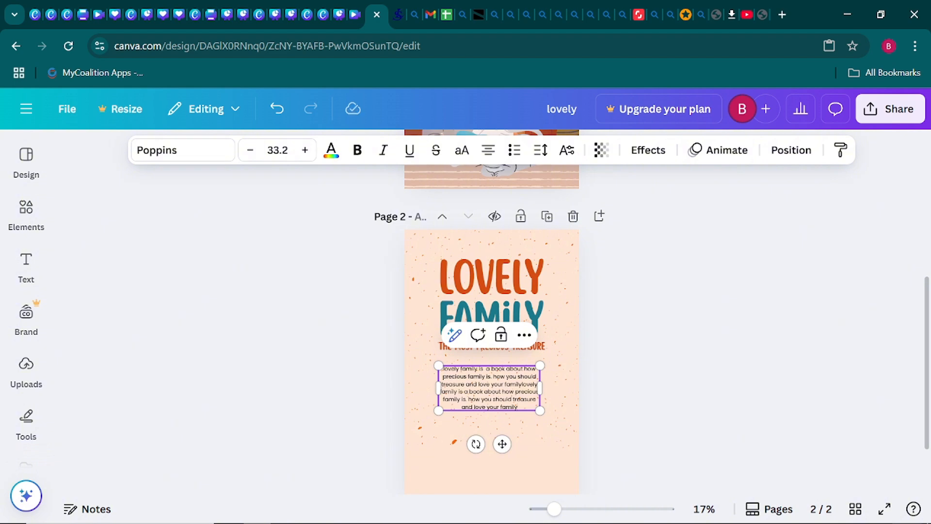
{"action": "key", "text": "ctrl+v"}
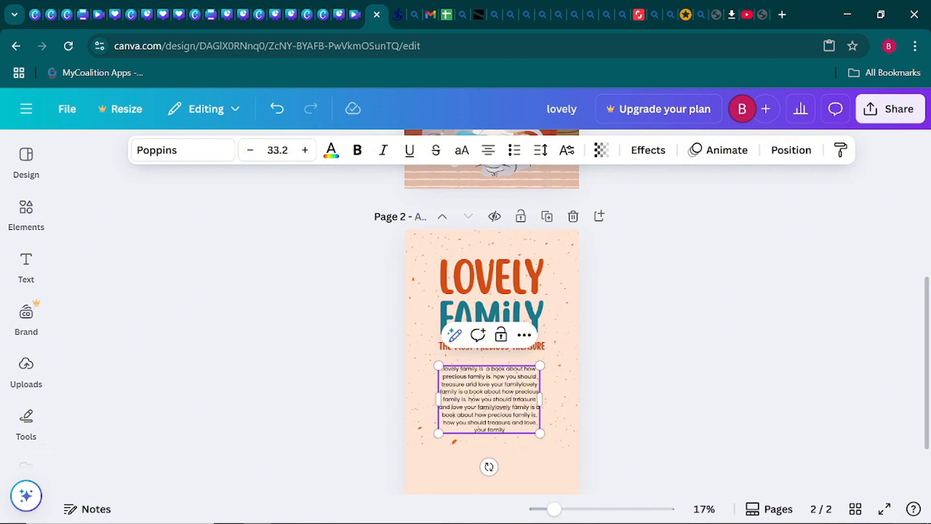
{"action": "left_click", "coordinate": [350, 372]}
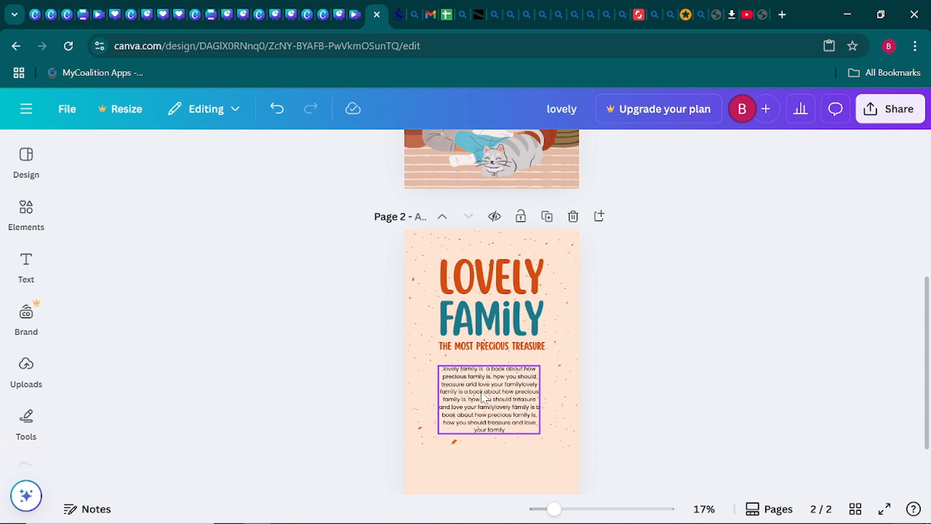
- Enlarge the repeated paragraph to size 40.3 and centre it just below the subtitle
{"action": "left_click", "coordinate": [528, 387]}
{"action": "left_click_drag", "start_coordinate": [540, 365], "coordinate": [569, 344]}
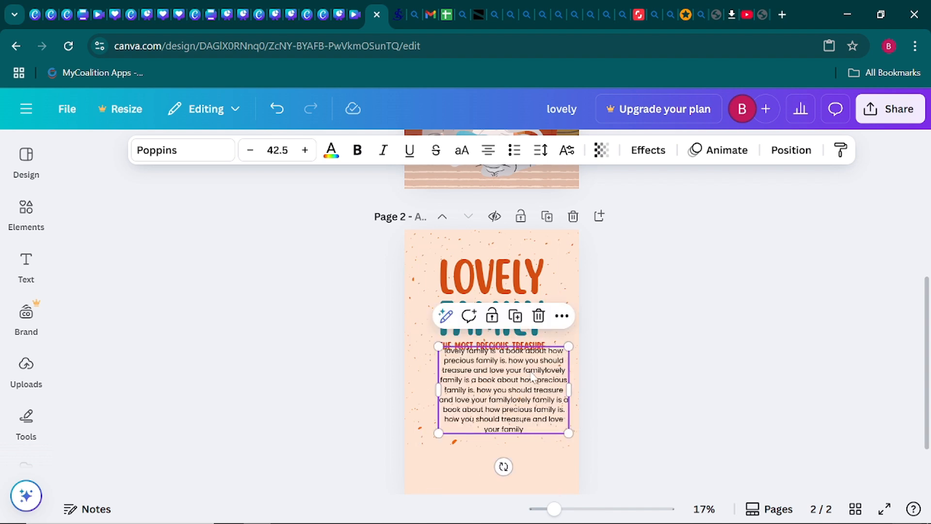
{"action": "left_click_drag", "start_coordinate": [521, 380], "coordinate": [513, 395]}
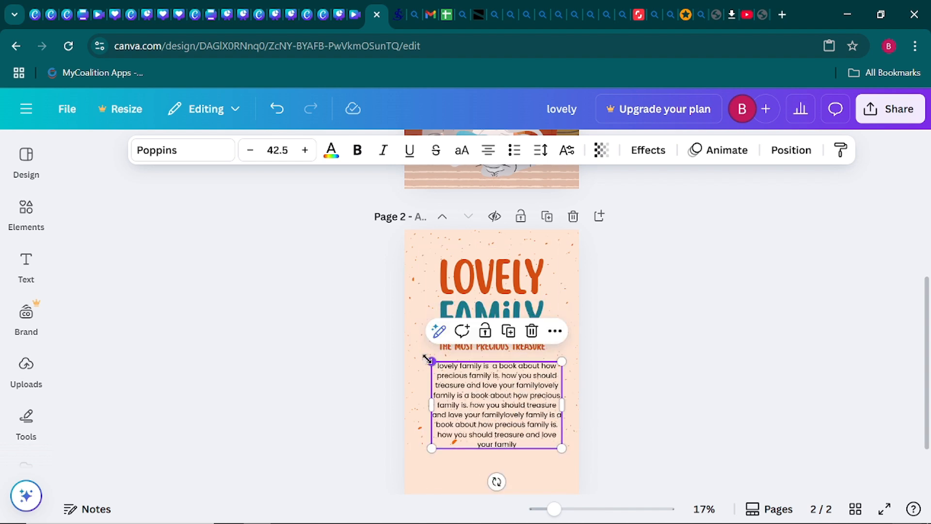
{"action": "left_click_drag", "start_coordinate": [431, 362], "coordinate": [423, 356]}
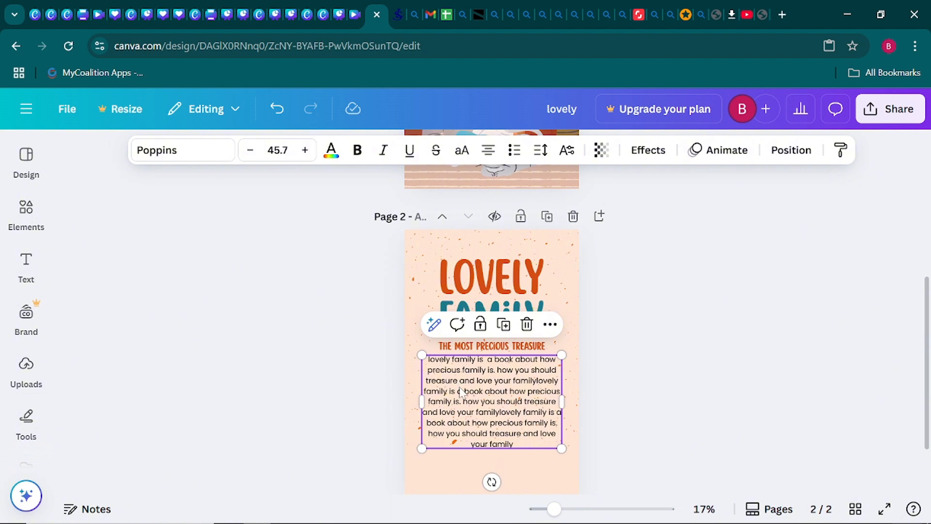
{"action": "left_click_drag", "start_coordinate": [461, 391], "coordinate": [463, 394]}
{"action": "left_click", "coordinate": [339, 388]}
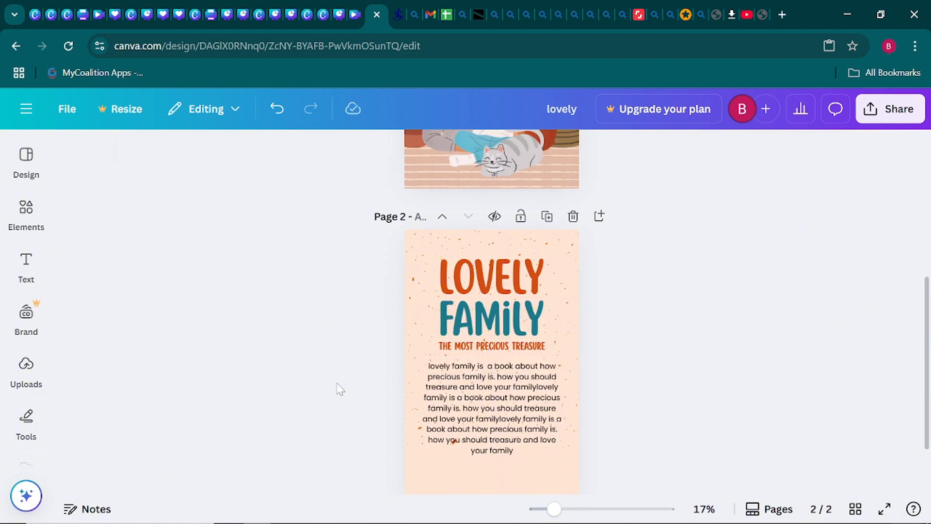
{"action": "left_click", "coordinate": [458, 394]}
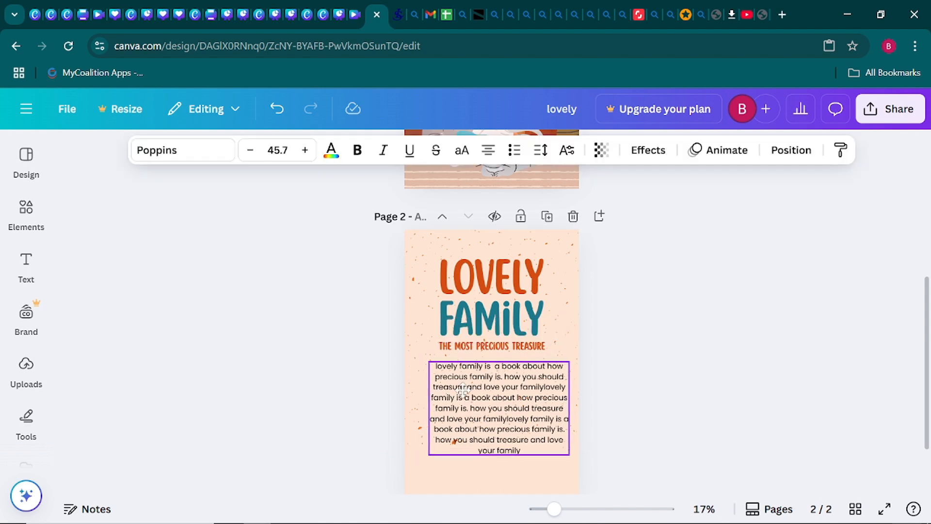
{"action": "left_click_drag", "start_coordinate": [459, 394], "coordinate": [459, 389]}
{"action": "left_click", "coordinate": [651, 391]}
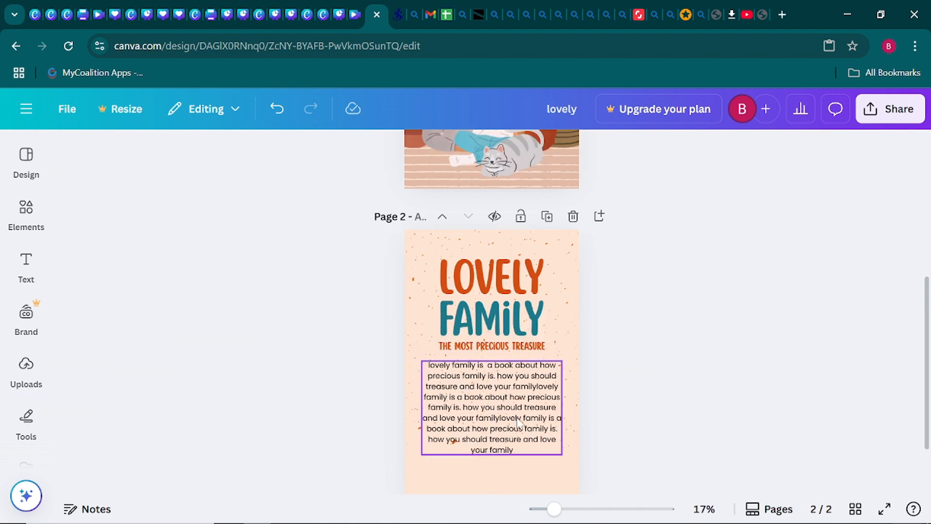
- Adjust the paragraph box's width so the text forms an eight-line centred block
{"action": "left_click", "coordinate": [500, 413]}
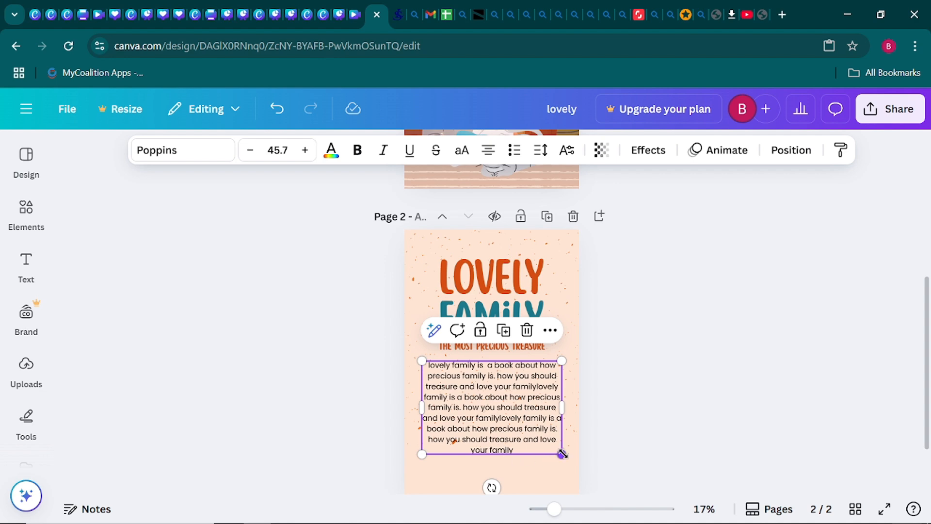
{"action": "left_click_drag", "start_coordinate": [562, 454], "coordinate": [549, 445]}
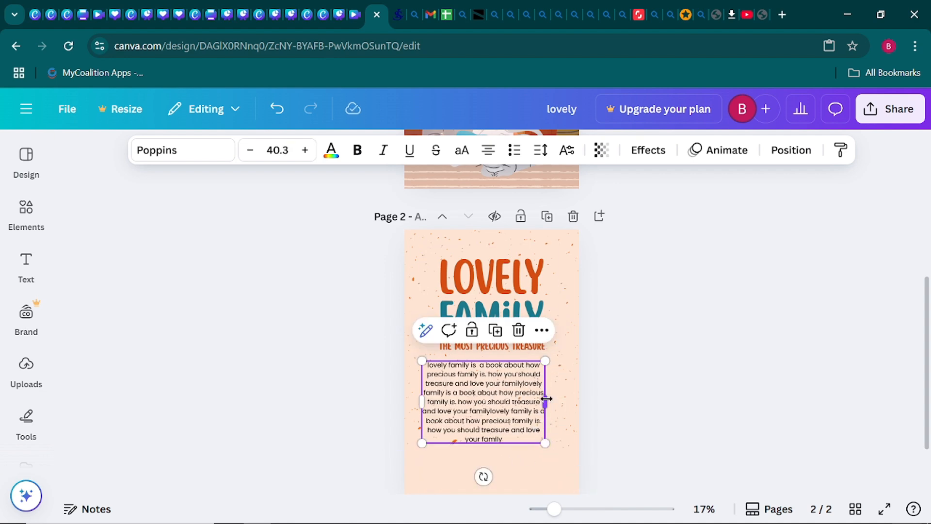
{"action": "left_click_drag", "start_coordinate": [549, 402], "coordinate": [505, 404]}
{"action": "left_click", "coordinate": [647, 402]}
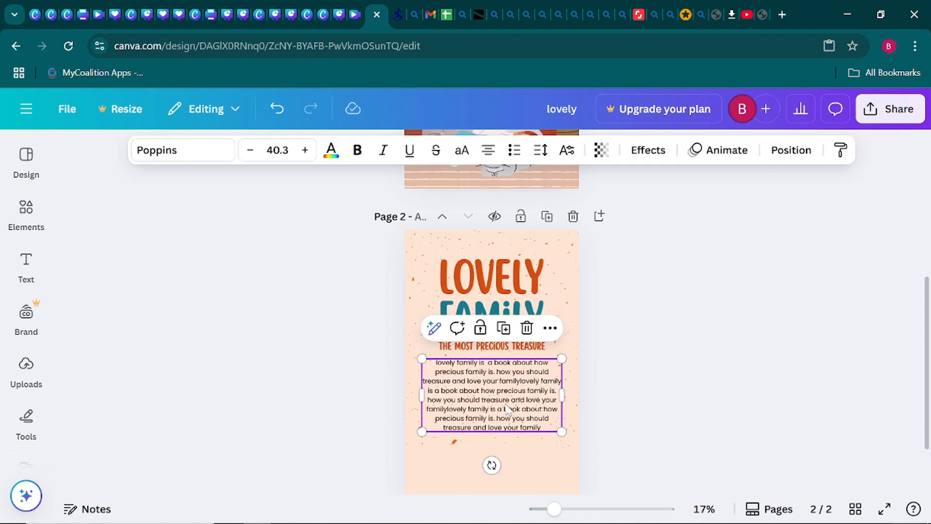
{"action": "left_click", "coordinate": [342, 399]}
{"action": "left_click", "coordinate": [474, 403]}
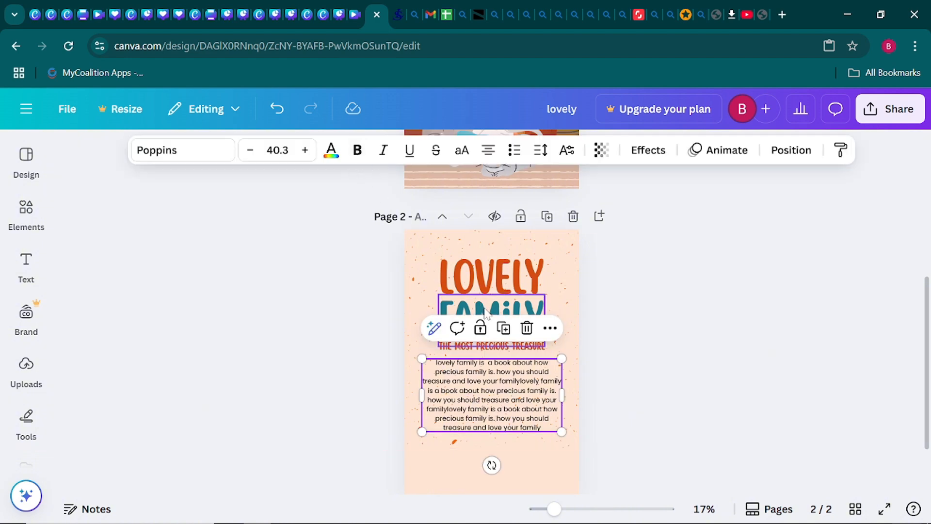
- Make the description paragraph teal and bold
{"action": "left_click", "coordinate": [331, 159]}
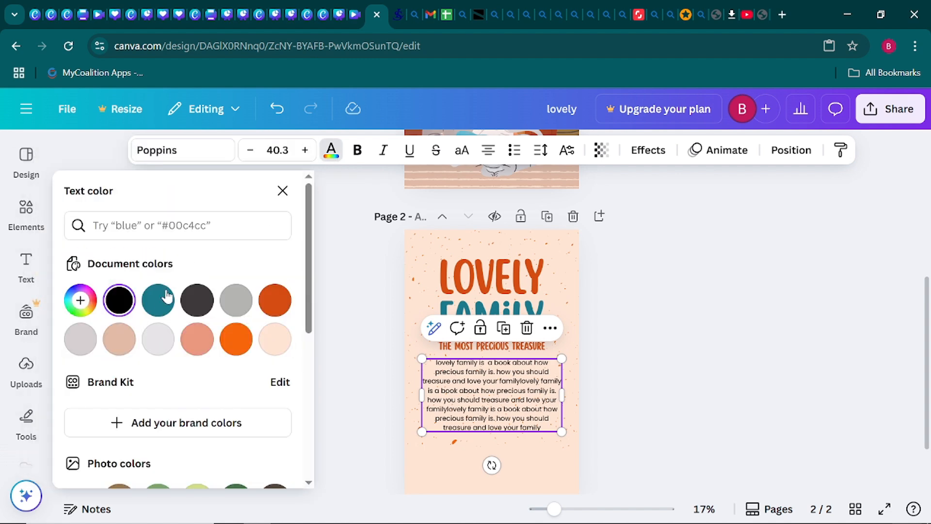
{"action": "left_click", "coordinate": [164, 297]}
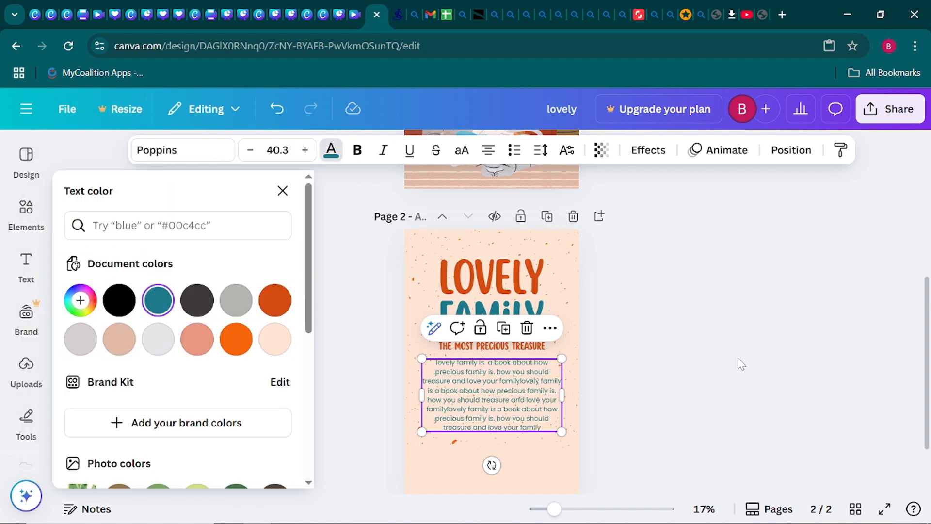
{"action": "key", "text": "Escape"}
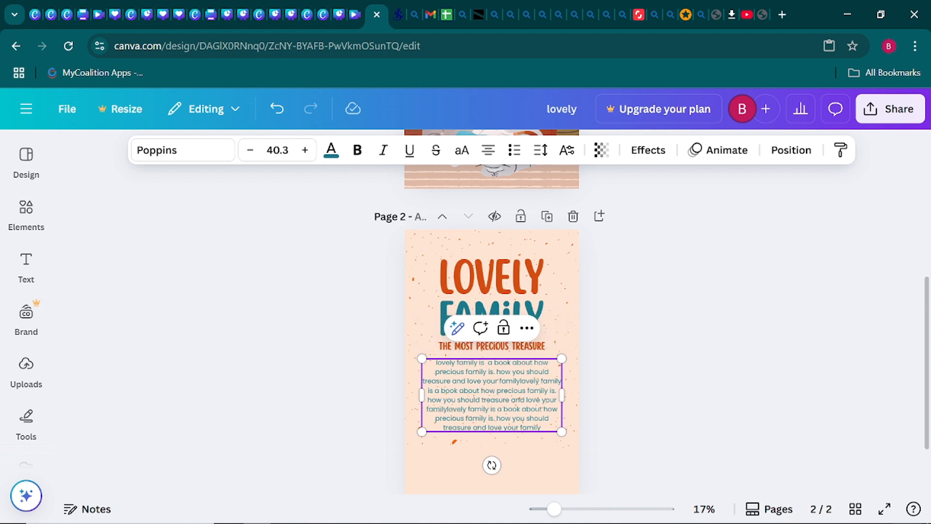
{"action": "left_click", "coordinate": [359, 155]}
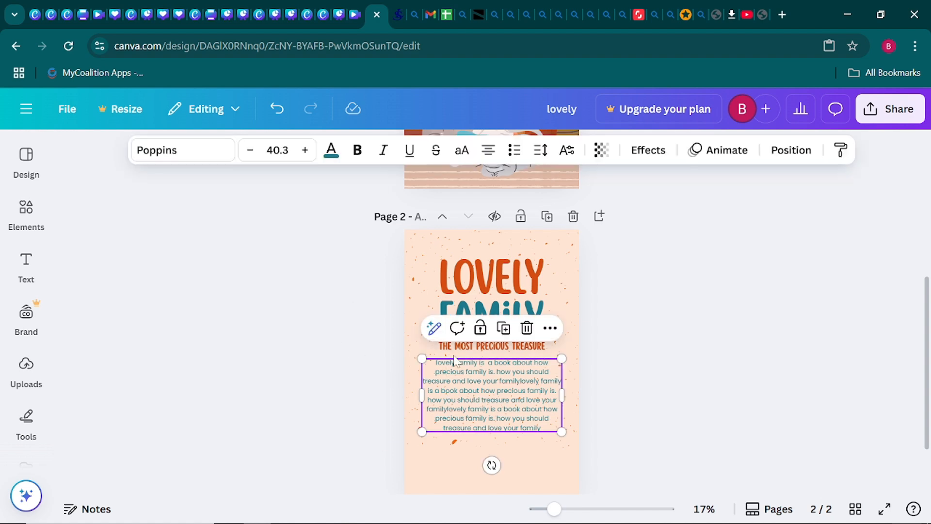
{"action": "left_click", "coordinate": [357, 151]}
{"action": "left_click", "coordinate": [302, 362]}
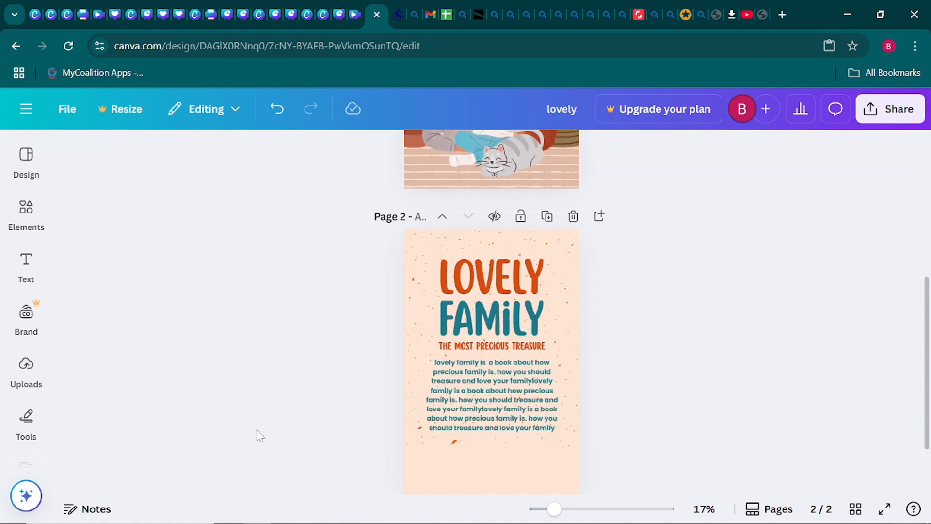
- Widen the description block slightly, keeping it centred beneath the tagline
{"action": "left_click", "coordinate": [480, 407]}
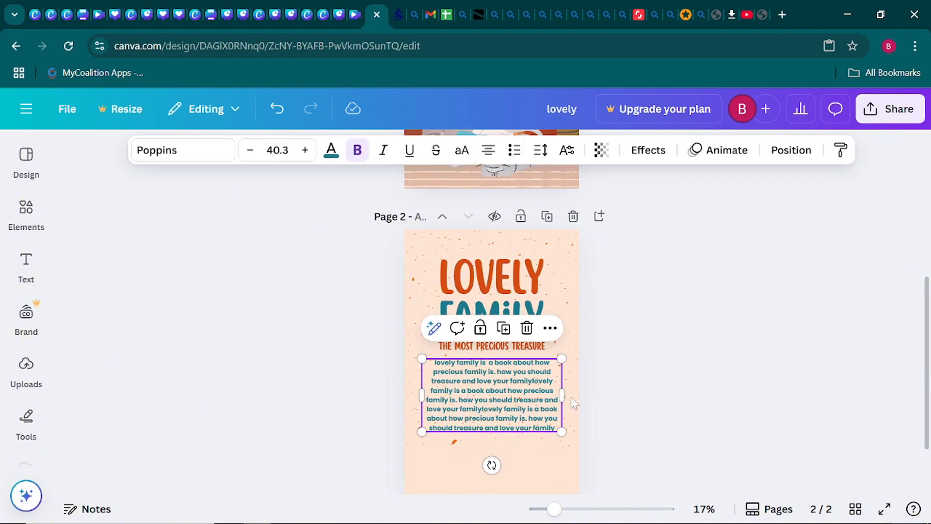
{"action": "left_click_drag", "start_coordinate": [562, 394], "coordinate": [531, 399]}
{"action": "left_click", "coordinate": [588, 406]}
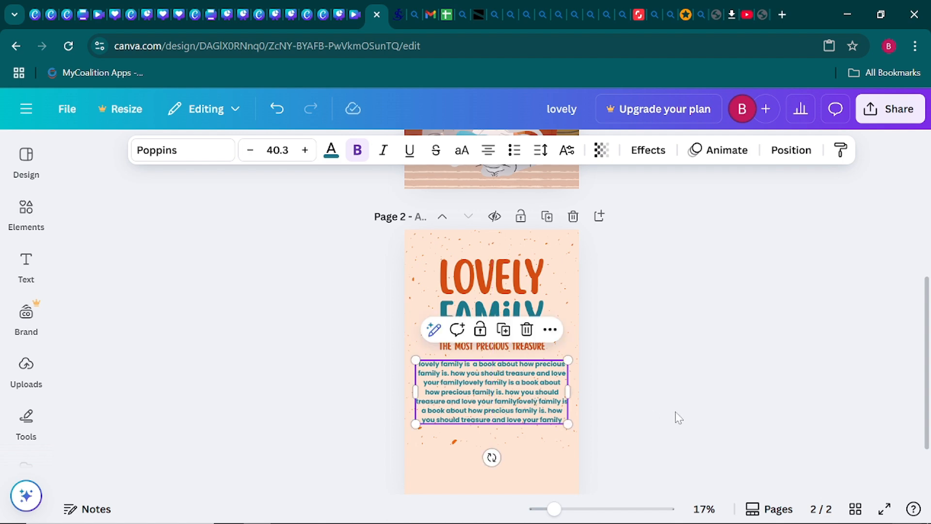
{"action": "left_click", "coordinate": [694, 428]}
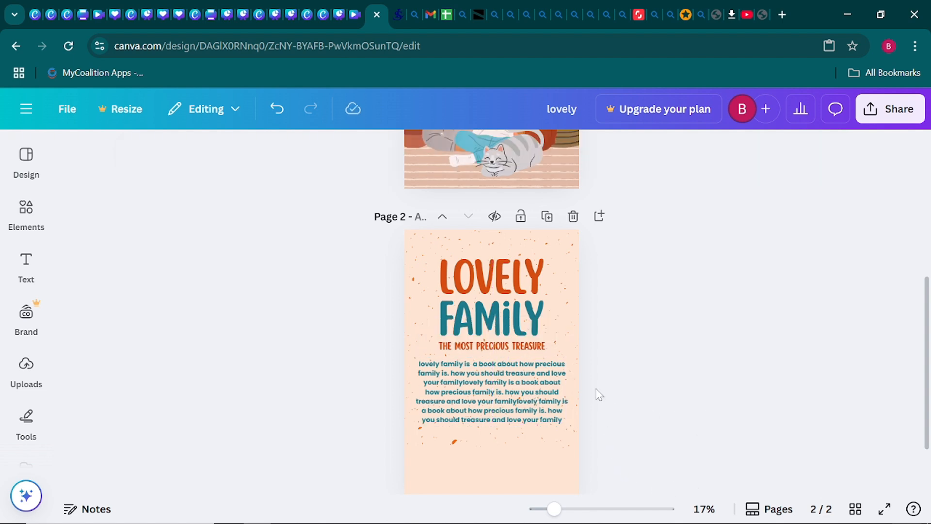
- Add a square below the description and stretch it into a full-width teal band at the page bottom
{"action": "scroll", "coordinate": [597, 391], "scroll_direction": "down", "scroll_amount": 2}
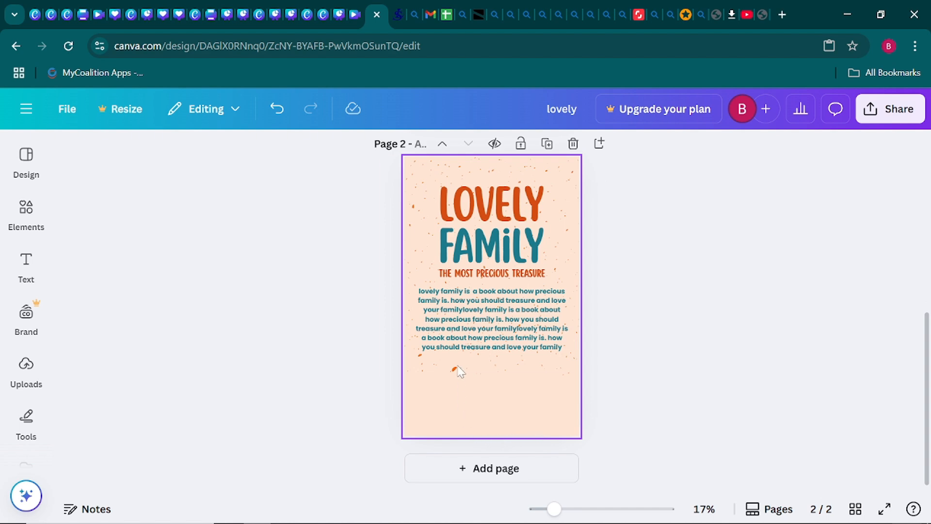
{"action": "left_click", "coordinate": [19, 426]}
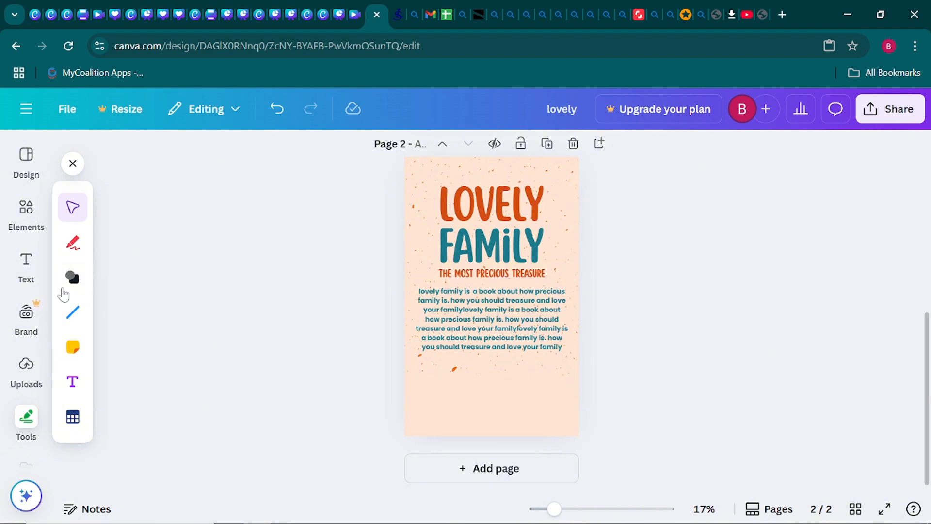
{"action": "left_click", "coordinate": [71, 281]}
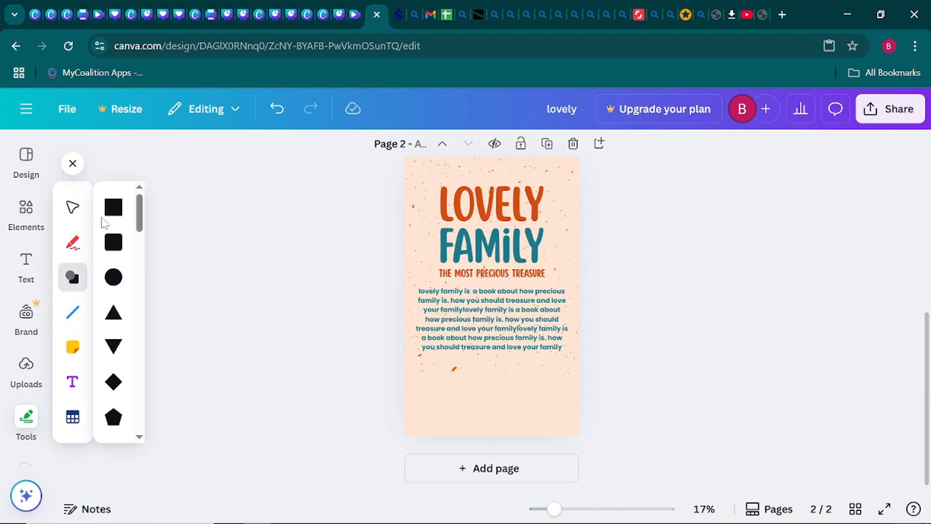
{"action": "left_click", "coordinate": [113, 207]}
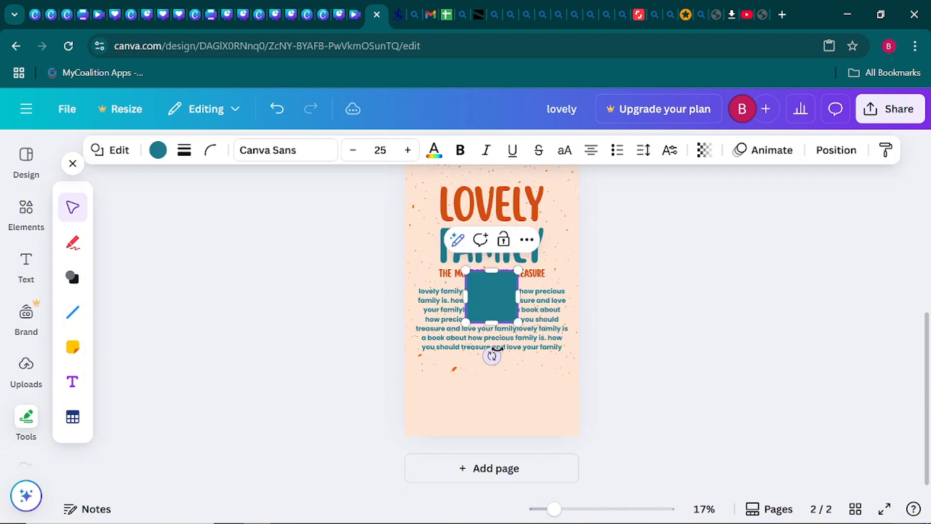
{"action": "left_click_drag", "start_coordinate": [493, 308], "coordinate": [585, 396]}
{"action": "left_click_drag", "start_coordinate": [462, 391], "coordinate": [404, 392]}
{"action": "left_click_drag", "start_coordinate": [474, 391], "coordinate": [474, 409]}
{"action": "left_click", "coordinate": [310, 349]}
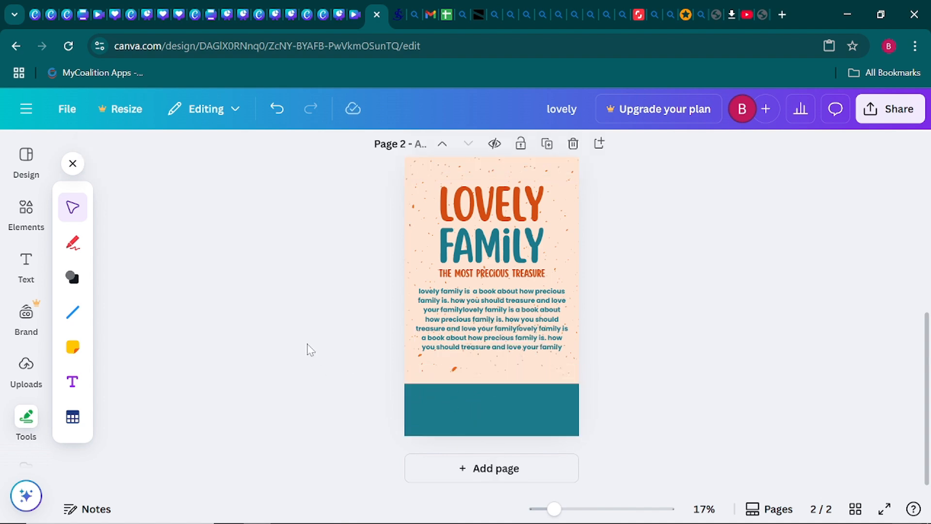
- Change the bottom rectangle from teal to the orange document colour
{"action": "left_click", "coordinate": [439, 410]}
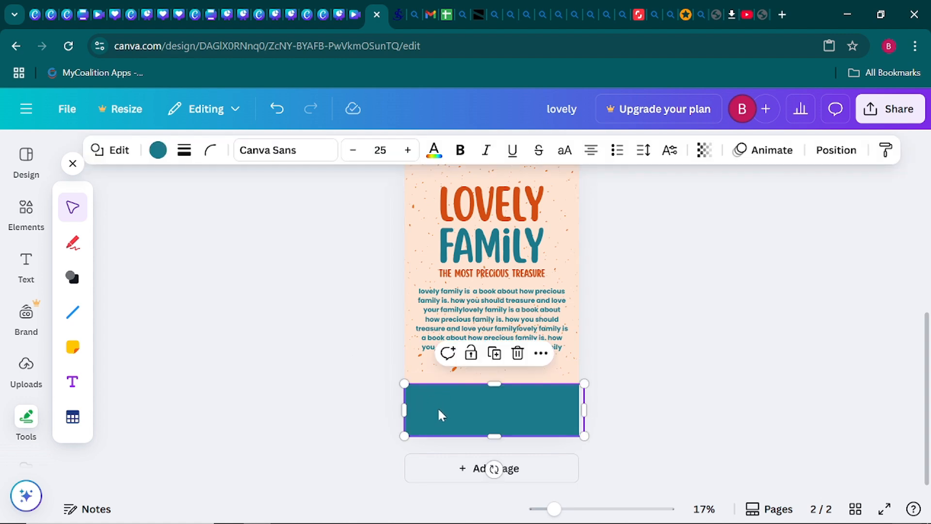
{"action": "left_click", "coordinate": [158, 154]}
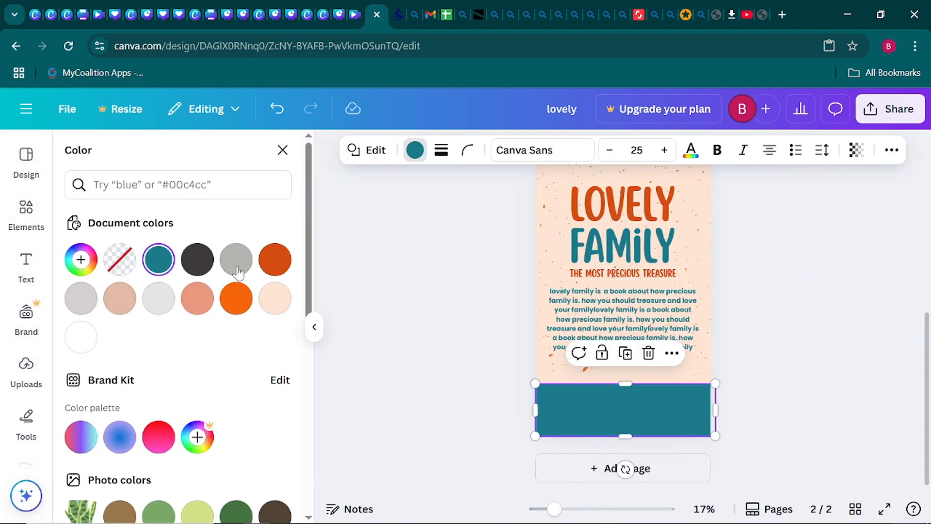
{"action": "left_click", "coordinate": [275, 261]}
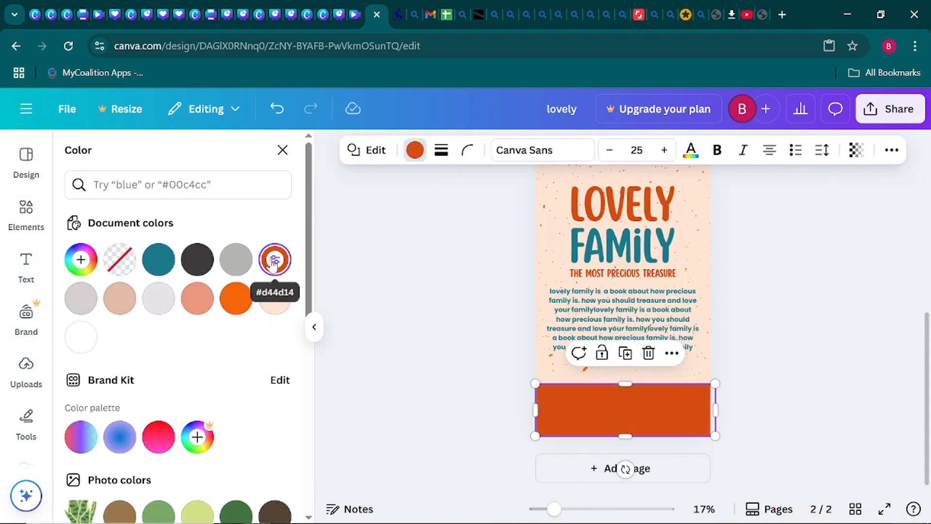
{"action": "left_click", "coordinate": [418, 320]}
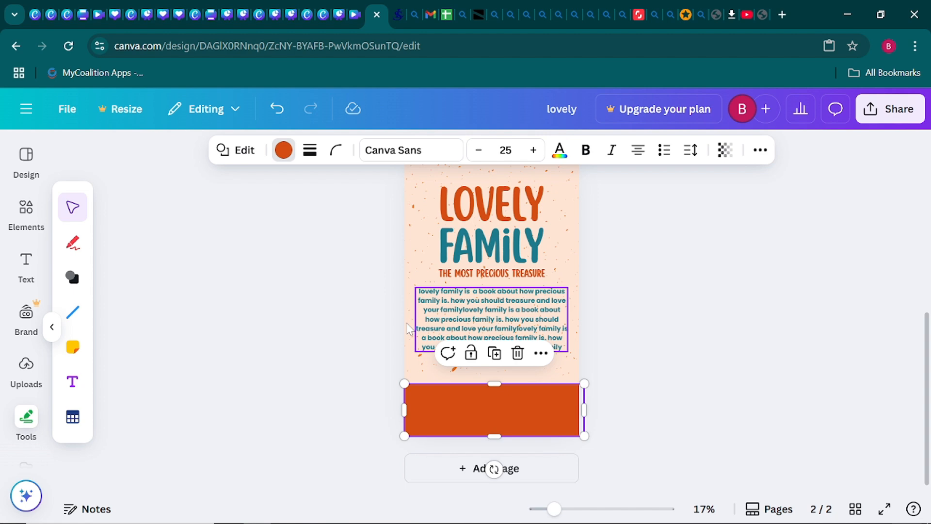
{"action": "left_click", "coordinate": [258, 381]}
- Darken the band's orange to #CD4A12 in the custom colour picker
{"action": "left_click", "coordinate": [447, 406]}
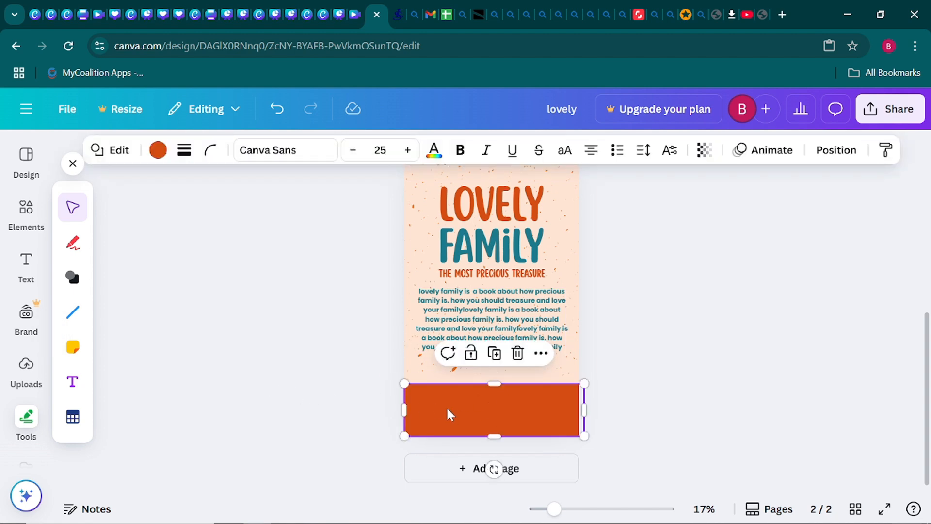
{"action": "left_click", "coordinate": [158, 150]}
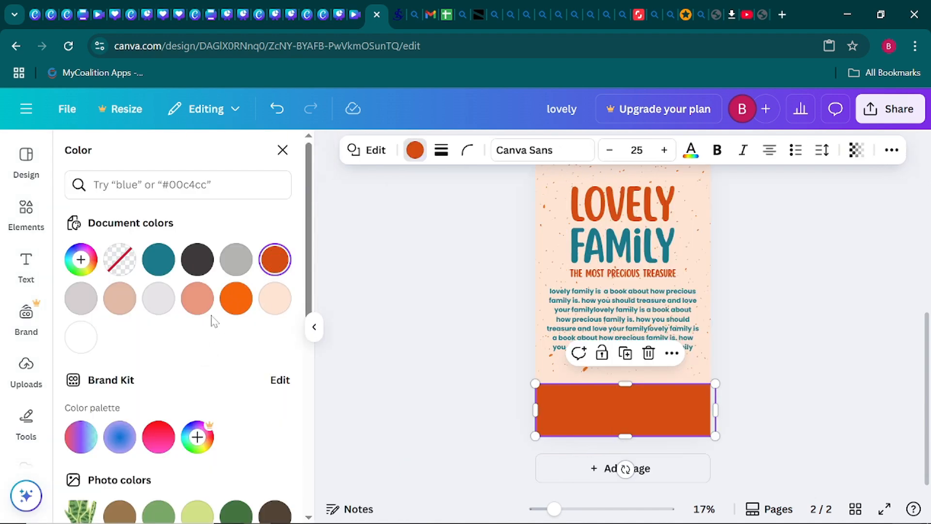
{"action": "left_click", "coordinate": [274, 259]}
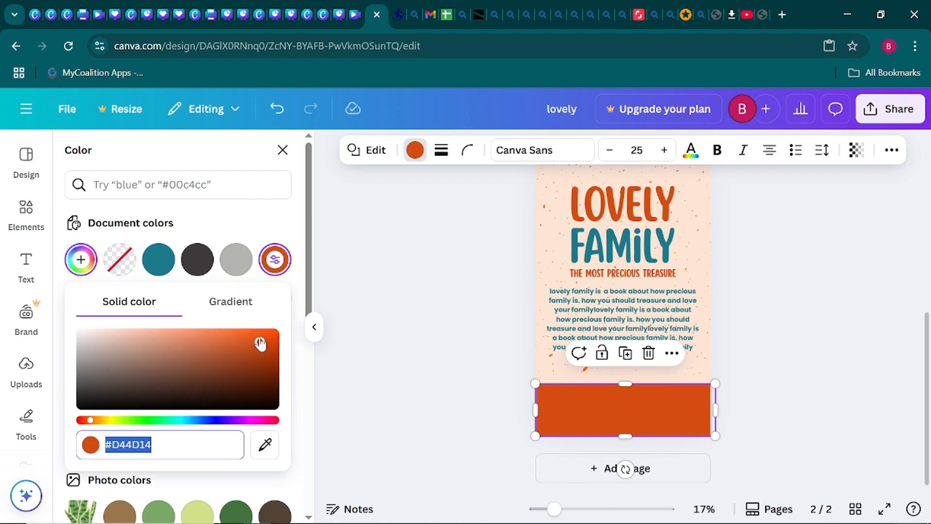
{"action": "left_click_drag", "start_coordinate": [260, 342], "coordinate": [261, 344]}
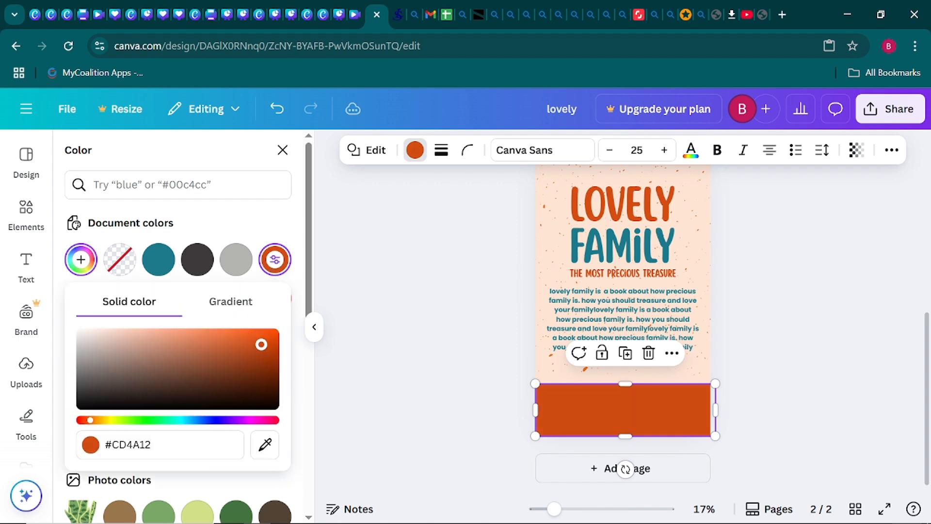
{"action": "left_click", "coordinate": [363, 337]}
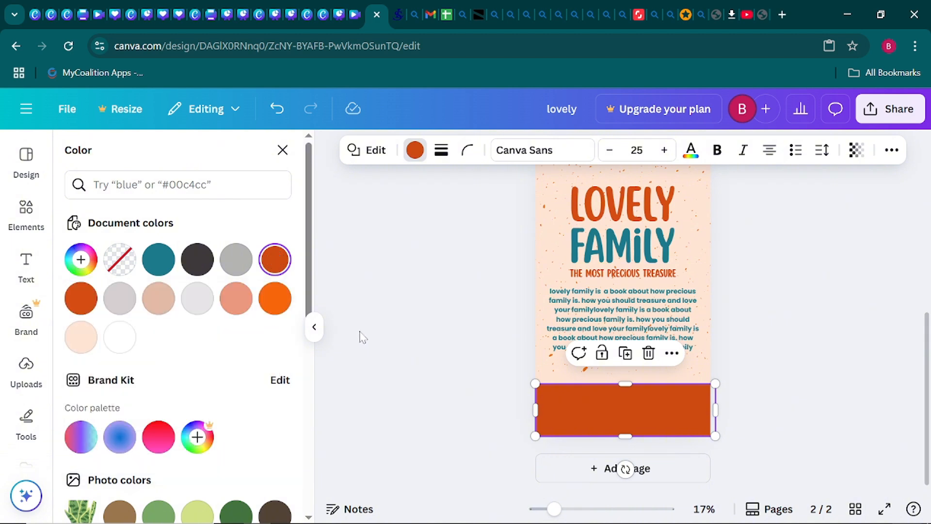
{"action": "left_click", "coordinate": [363, 337]}
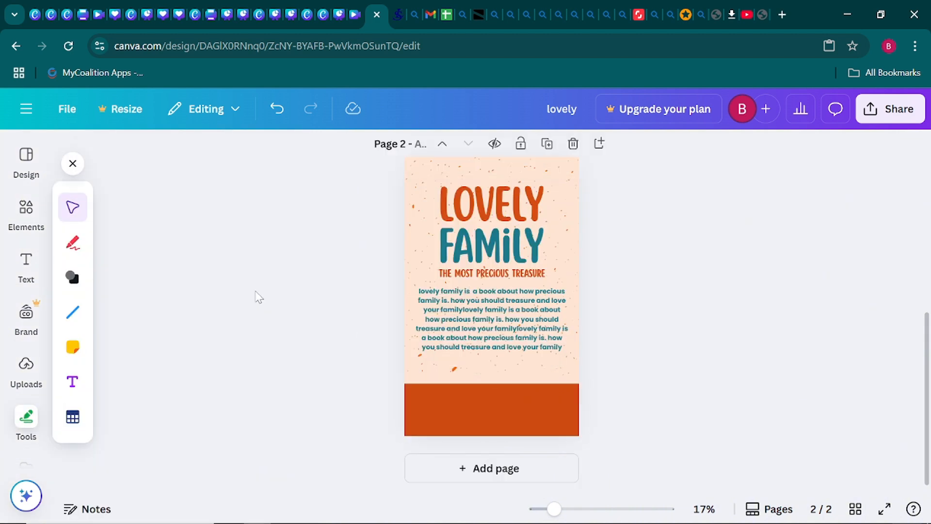
{"action": "left_click", "coordinate": [72, 163]}
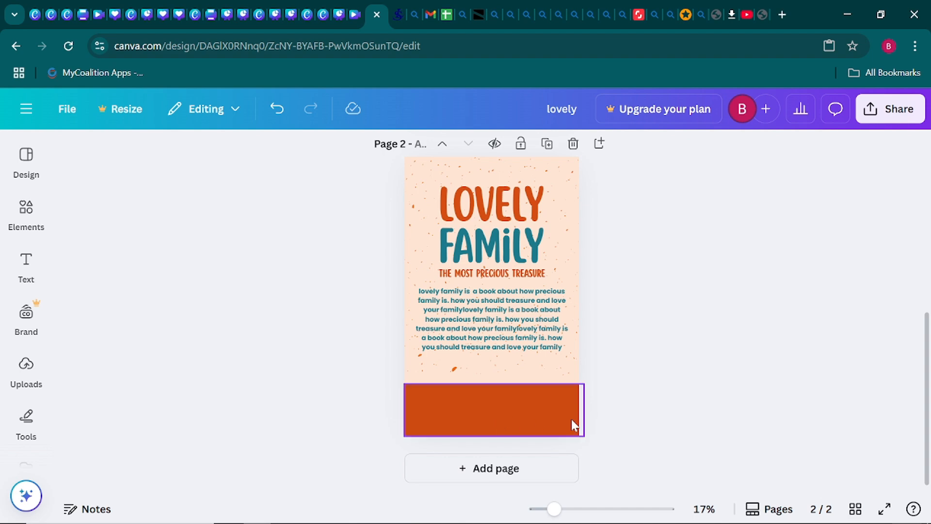
- Find 'bar code' graphics among the elements and add the vertical Canva Stories barcode
{"action": "left_click", "coordinate": [26, 209]}
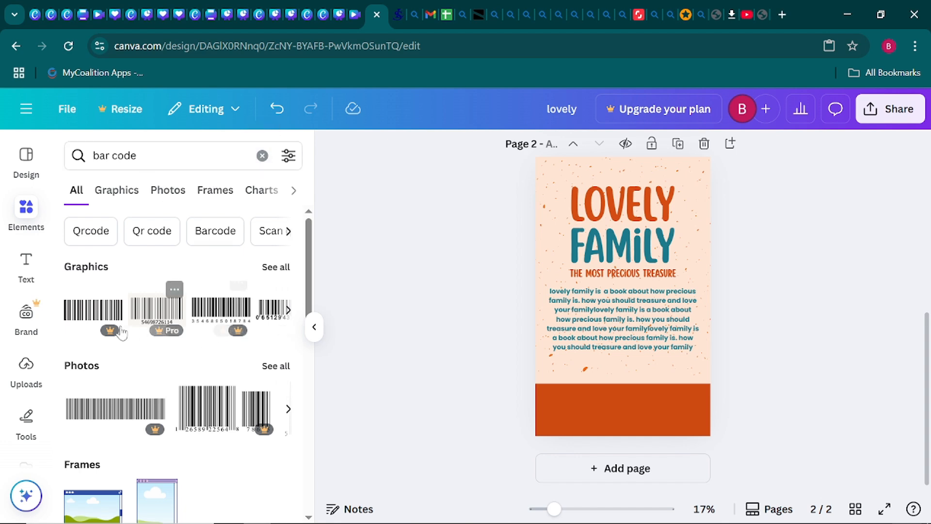
{"action": "left_click", "coordinate": [275, 268]}
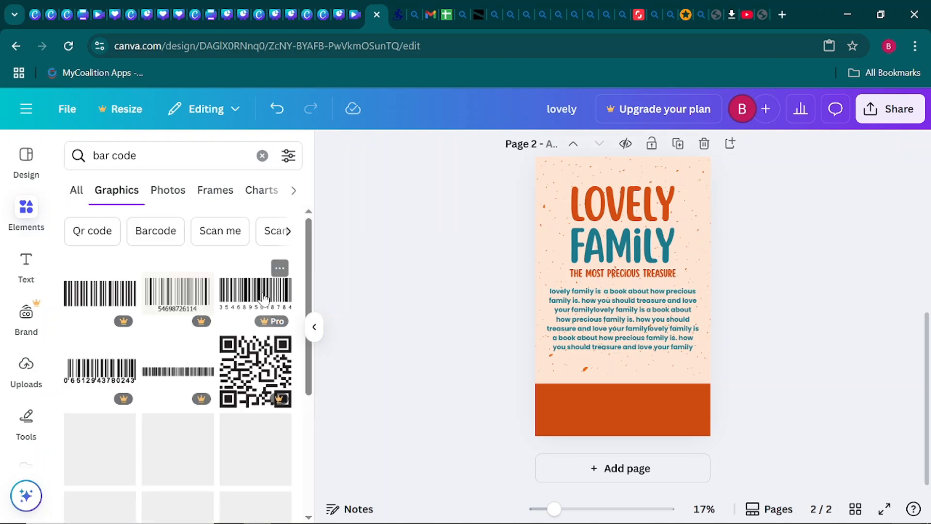
{"action": "scroll", "coordinate": [194, 354], "scroll_direction": "down", "scroll_amount": 3}
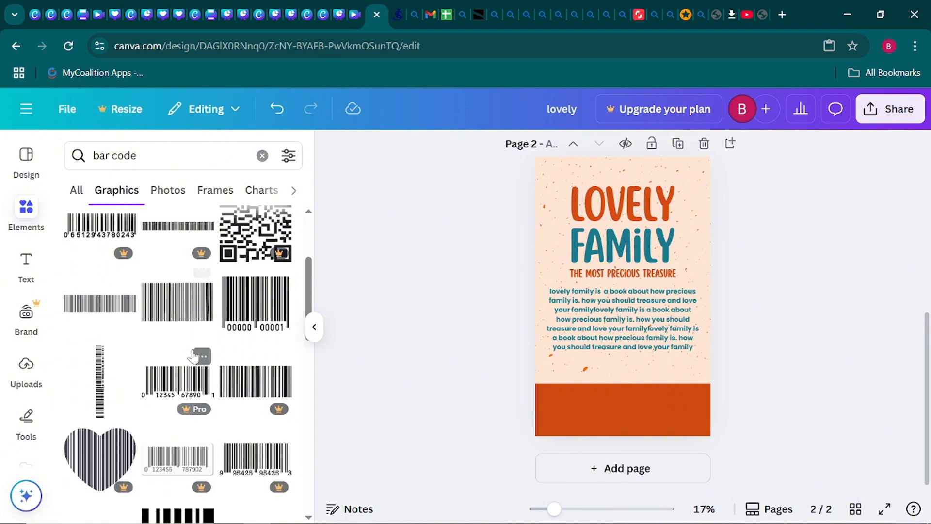
{"action": "scroll", "coordinate": [194, 356], "scroll_direction": "down", "scroll_amount": 2}
{"action": "scroll", "coordinate": [194, 355], "scroll_direction": "down", "scroll_amount": 2}
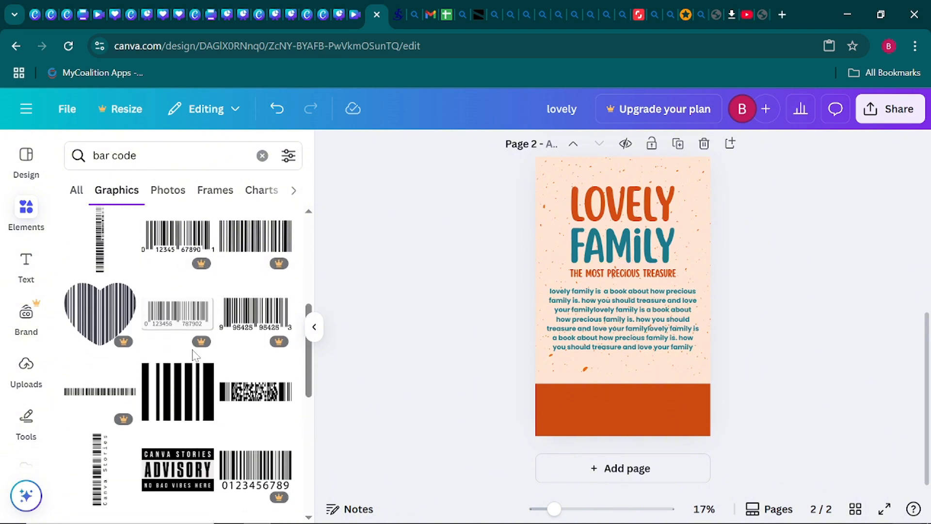
{"action": "scroll", "coordinate": [194, 356], "scroll_direction": "down", "scroll_amount": 3}
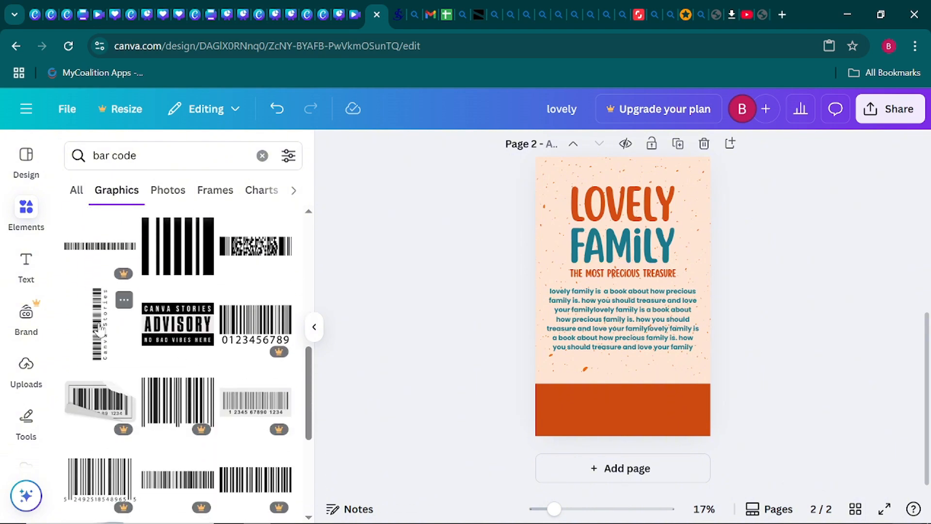
{"action": "left_click", "coordinate": [99, 330]}
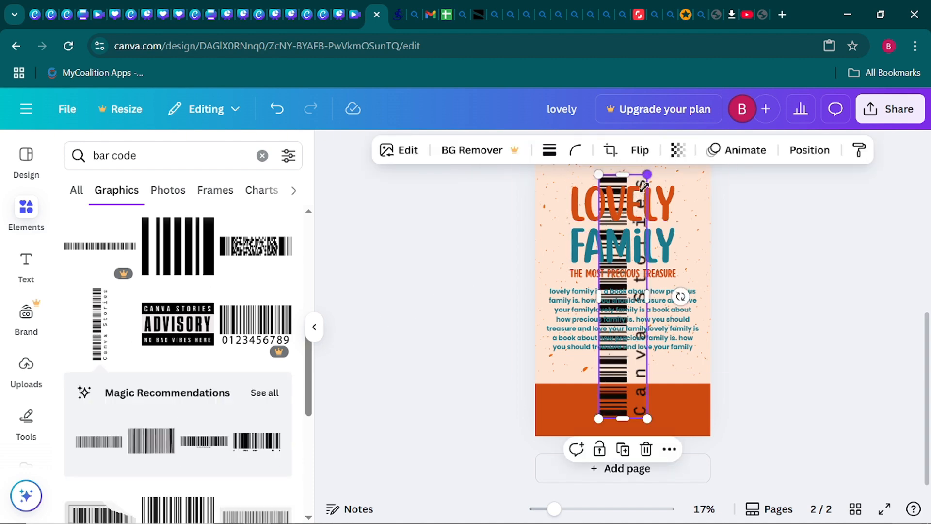
- Shrink the barcode, rotate it horizontal, and place it on the right of the orange band
{"action": "left_click_drag", "start_coordinate": [643, 186], "coordinate": [619, 329]}
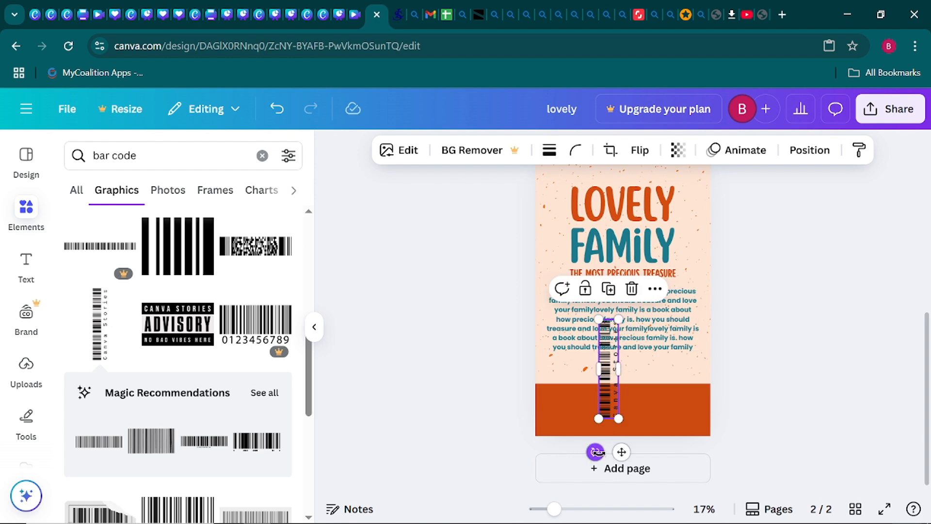
{"action": "left_click_drag", "start_coordinate": [596, 452], "coordinate": [483, 359]}
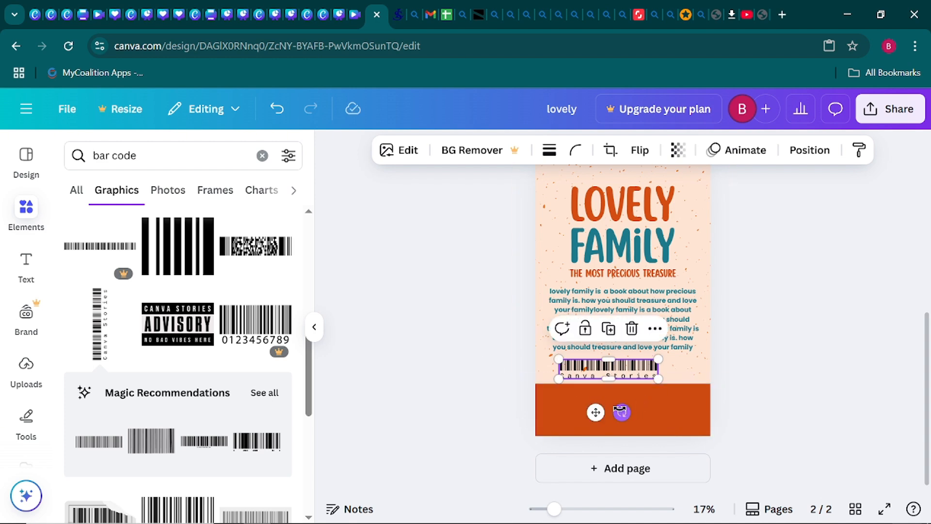
{"action": "left_click_drag", "start_coordinate": [595, 409], "coordinate": [635, 446]}
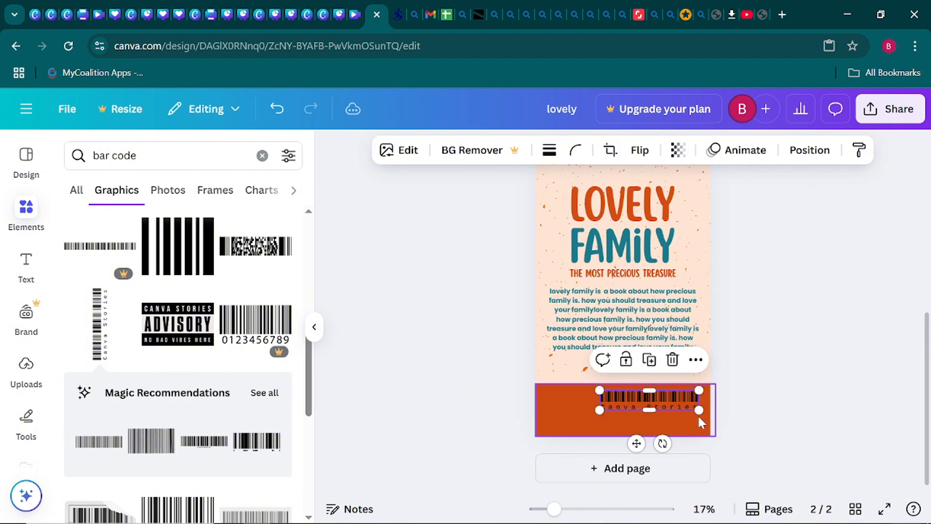
{"action": "left_click_drag", "start_coordinate": [603, 391], "coordinate": [625, 394]}
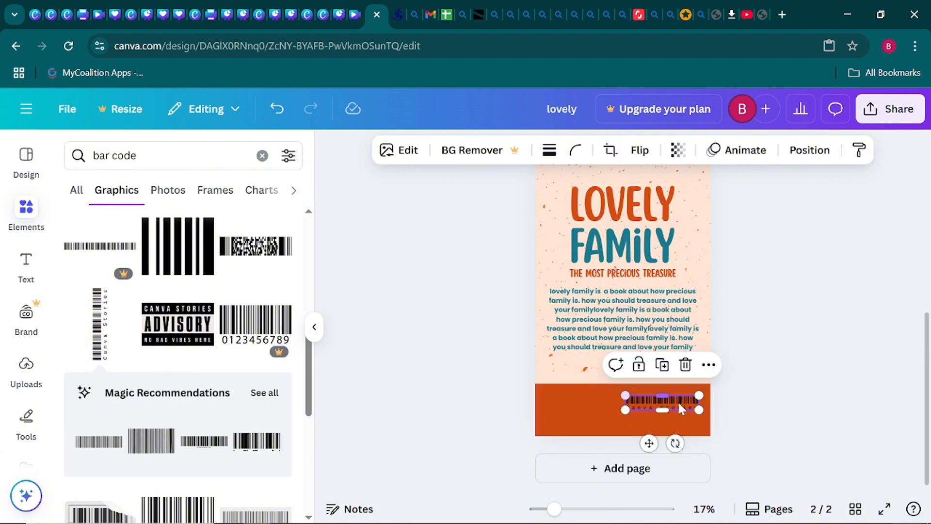
{"action": "left_click", "coordinate": [730, 425]}
{"action": "left_click", "coordinate": [679, 398]}
{"action": "left_click", "coordinate": [804, 385]}
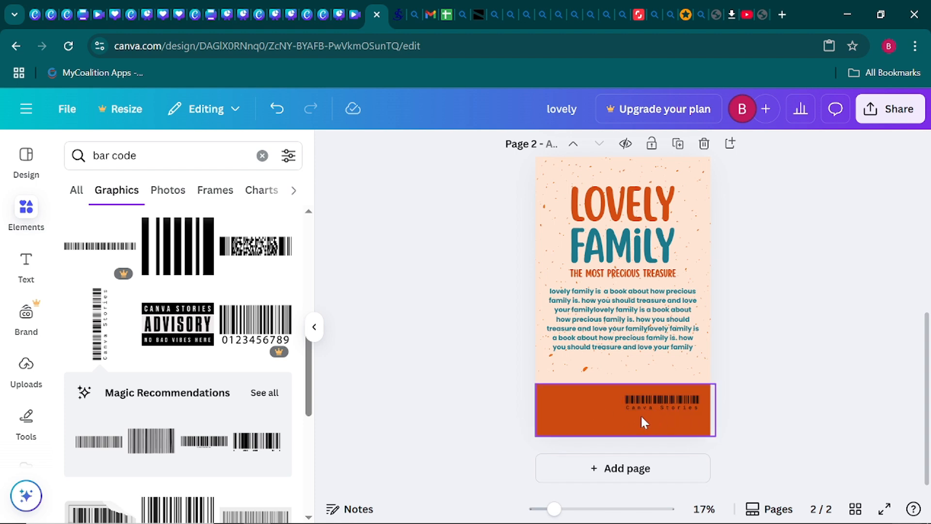
{"action": "left_click", "coordinate": [312, 330]}
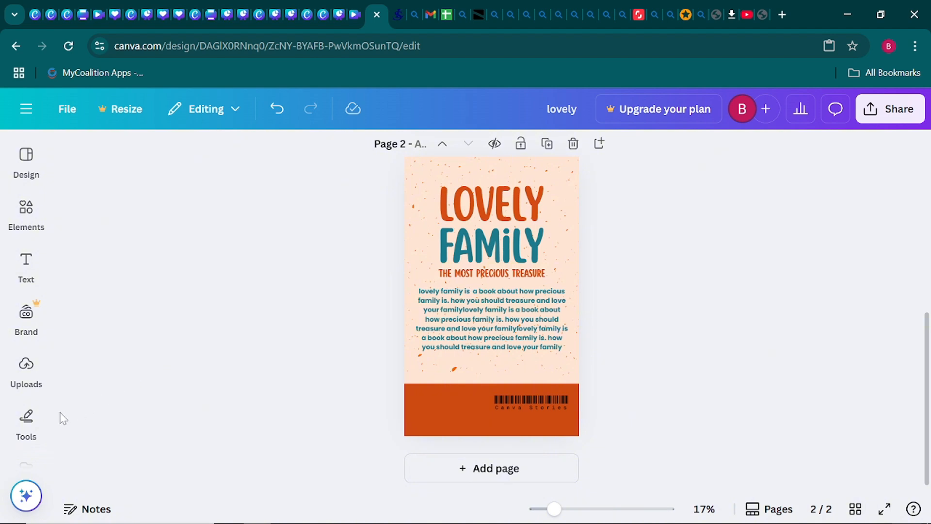
- Add a square and flatten it into a thin strip inside the orange band
{"action": "scroll", "coordinate": [20, 402], "scroll_direction": "down", "scroll_amount": 1}
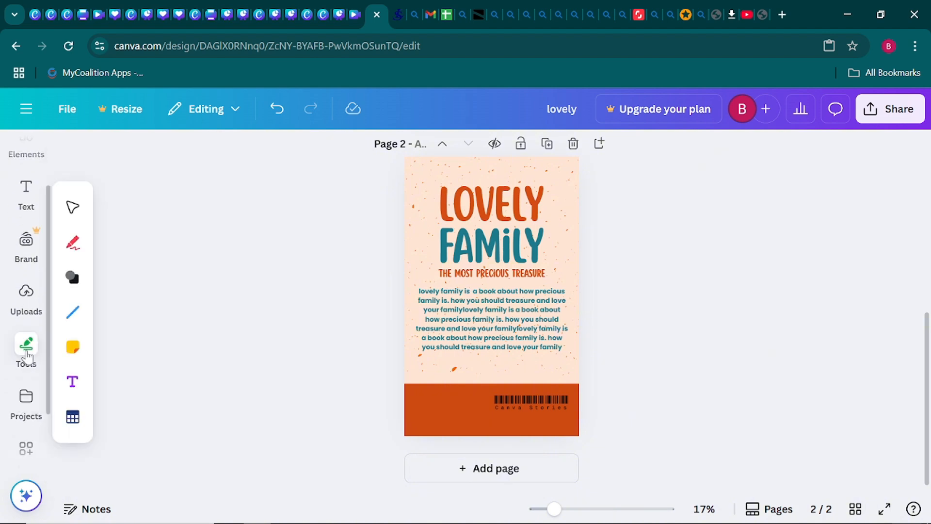
{"action": "left_click", "coordinate": [28, 357]}
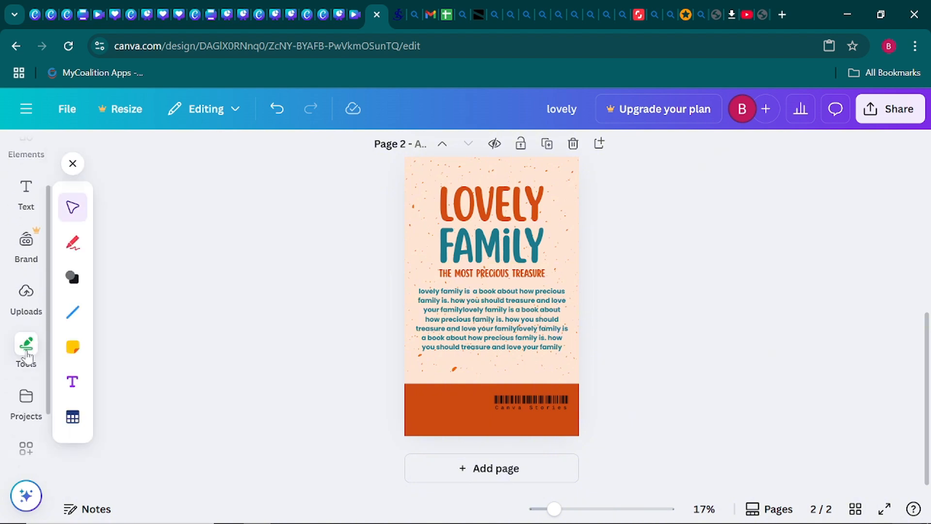
{"action": "left_click", "coordinate": [78, 278]}
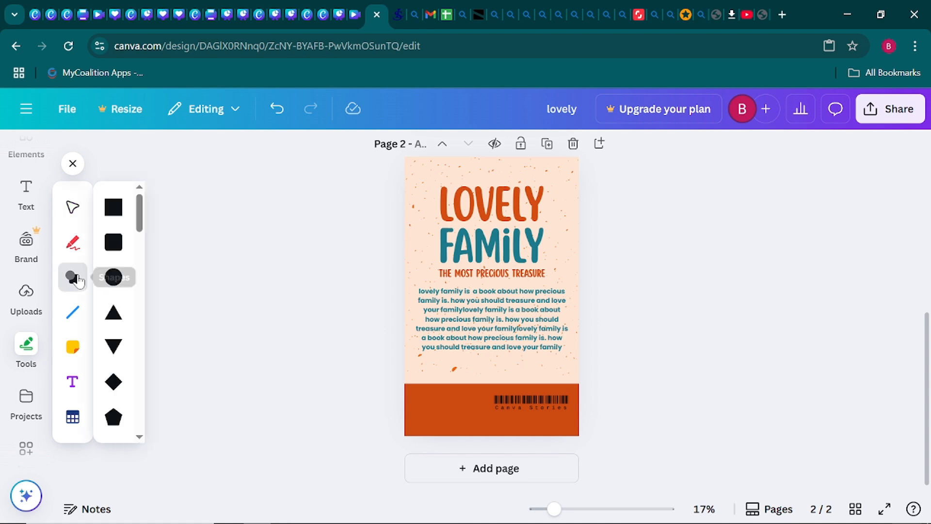
{"action": "left_click", "coordinate": [113, 208]}
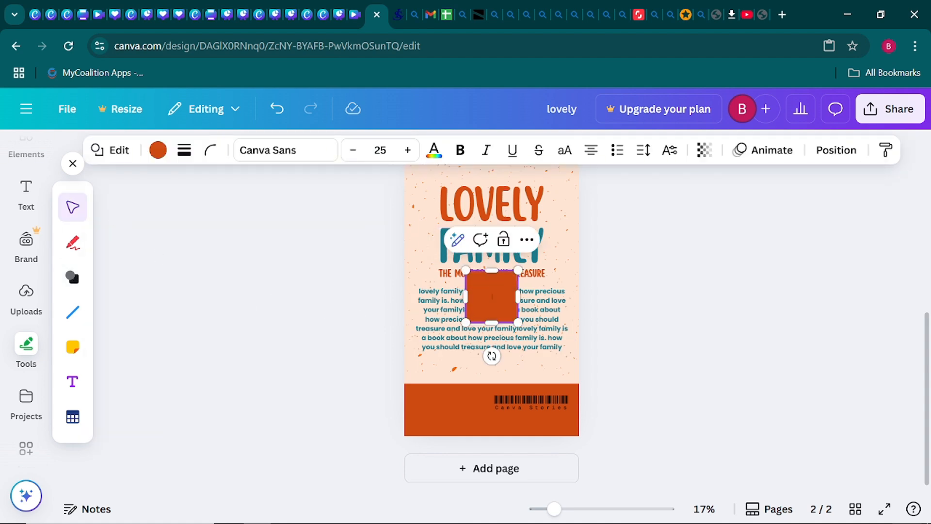
{"action": "left_click", "coordinate": [325, 309]}
{"action": "left_click_drag", "start_coordinate": [491, 305], "coordinate": [576, 405]}
{"action": "left_click_drag", "start_coordinate": [532, 432], "coordinate": [532, 410]}
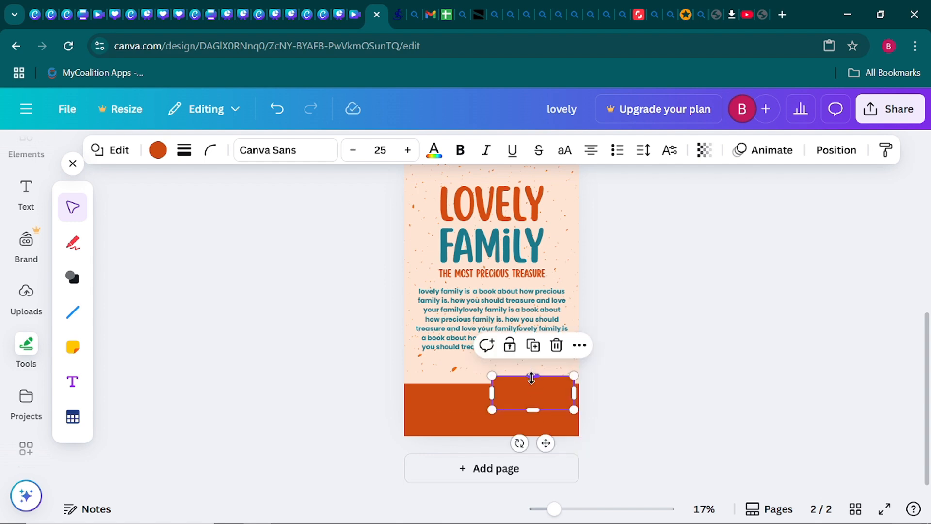
{"action": "mouse_move", "coordinate": [533, 375]}
{"action": "left_mouse_down"}
{"action": "mouse_move", "coordinate": [533, 400]}
{"action": "mouse_move", "coordinate": [533, 392]}
{"action": "left_mouse_up"}
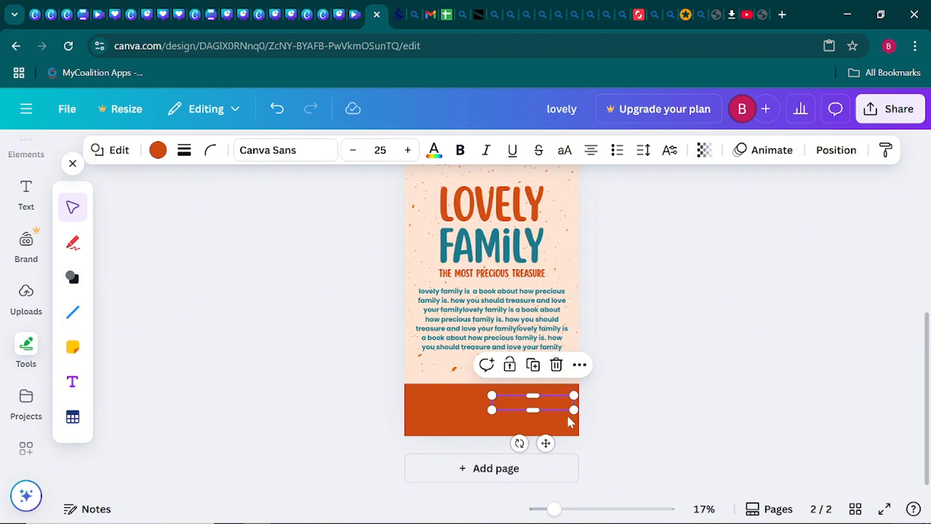
{"action": "left_click", "coordinate": [631, 414]}
- Colour the thin strip white
{"action": "left_click", "coordinate": [542, 404]}
{"action": "left_click", "coordinate": [158, 150]}
{"action": "left_click", "coordinate": [160, 337]}
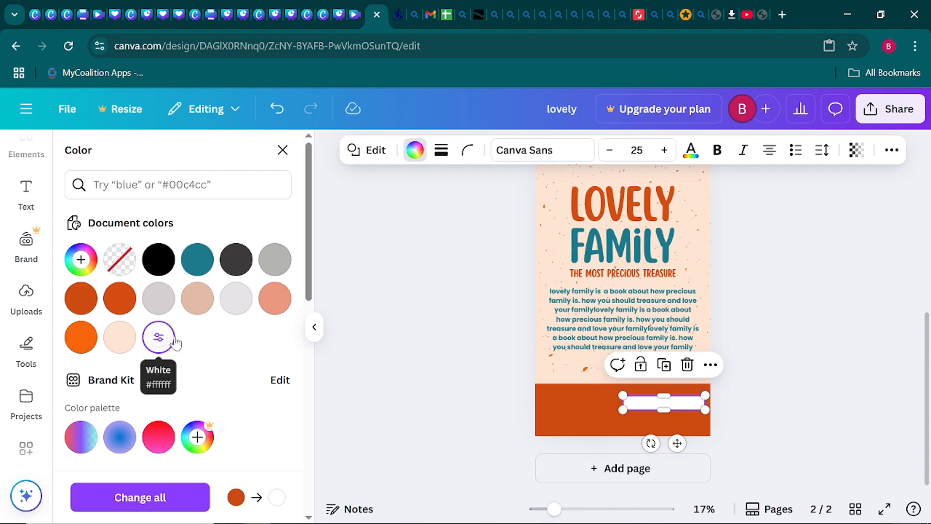
{"action": "left_click", "coordinate": [315, 329]}
{"action": "left_click", "coordinate": [311, 361]}
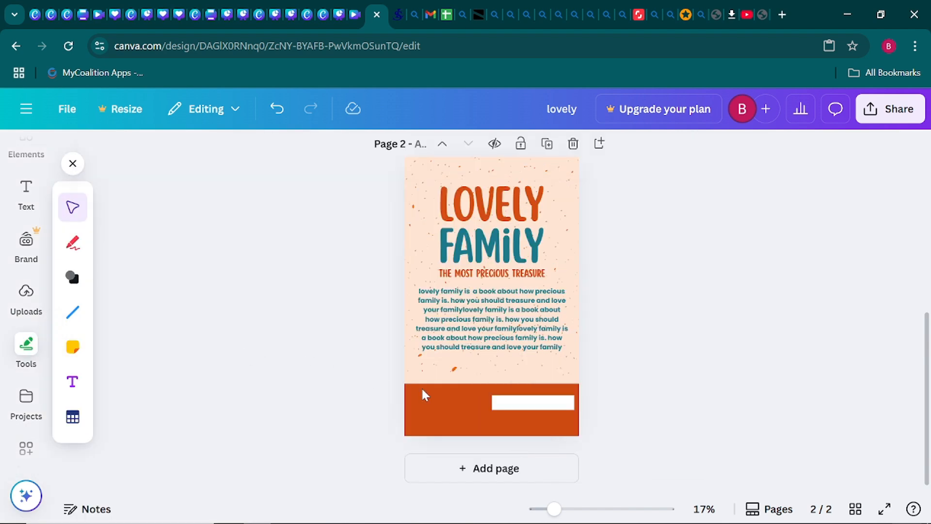
- Send the white strip to the back so the barcode sits on top of it
{"action": "right_click", "coordinate": [524, 408]}
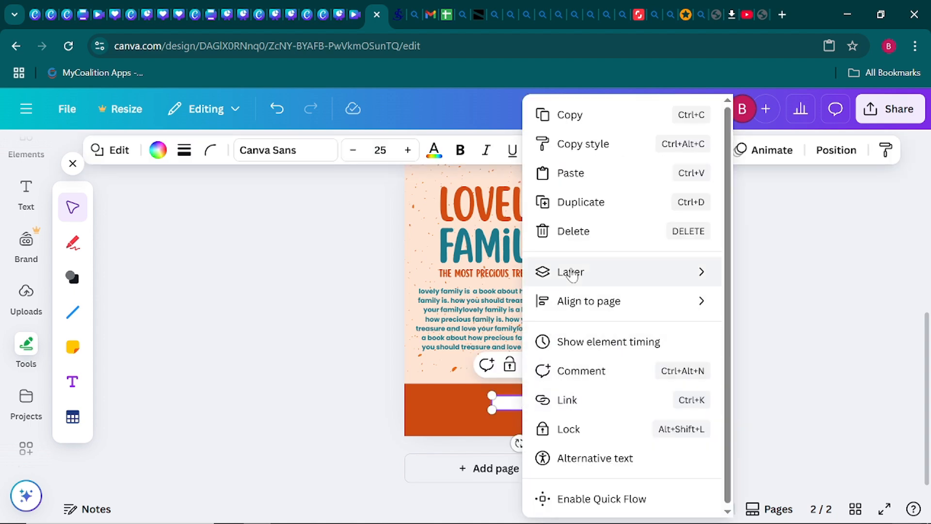
{"action": "mouse_move", "coordinate": [572, 274]}
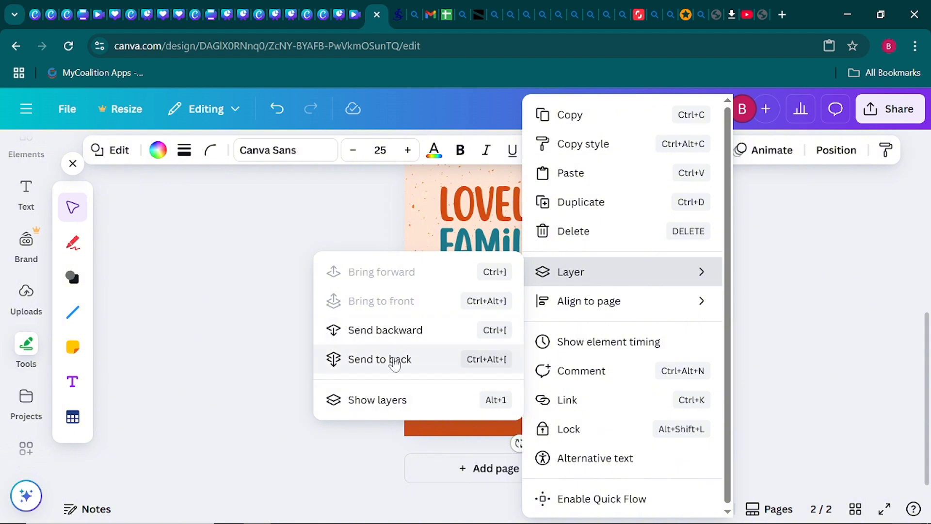
{"action": "left_click", "coordinate": [389, 331]}
{"action": "left_click", "coordinate": [297, 342]}
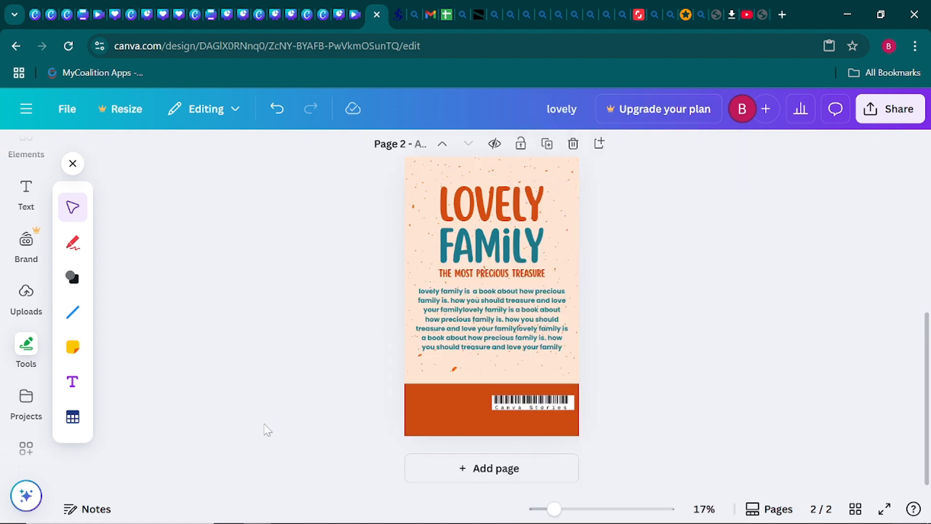
- Select the barcode and its Canva Stories text and nudge them slightly right on the label
{"action": "left_click", "coordinate": [569, 403]}
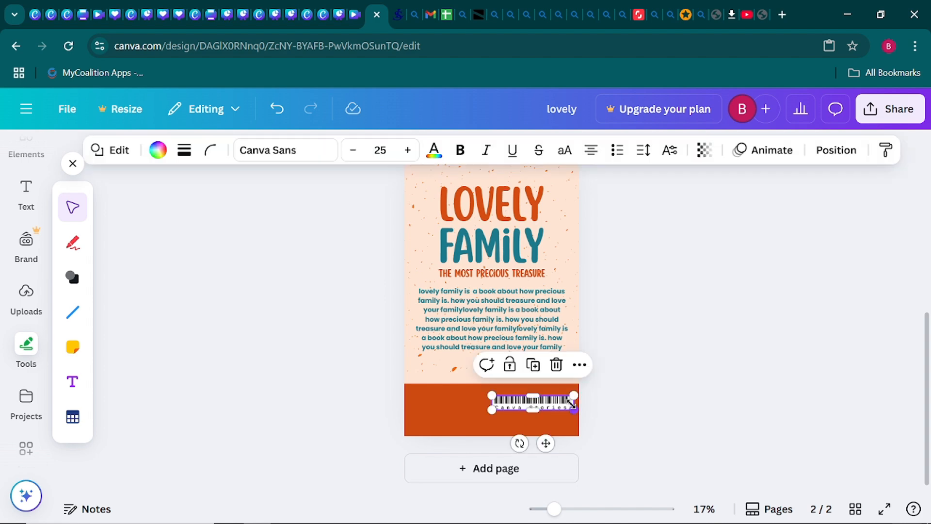
{"action": "left_click", "coordinate": [637, 409]}
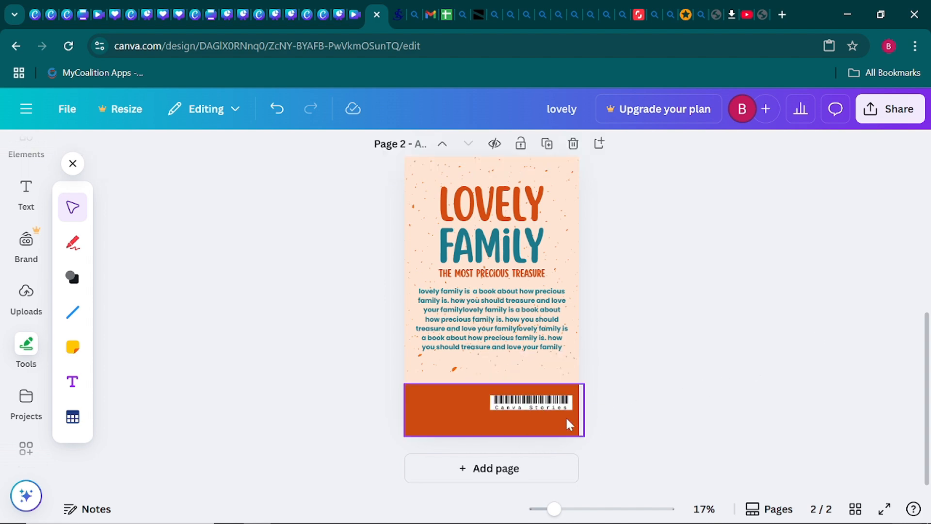
{"action": "left_click", "coordinate": [556, 407]}
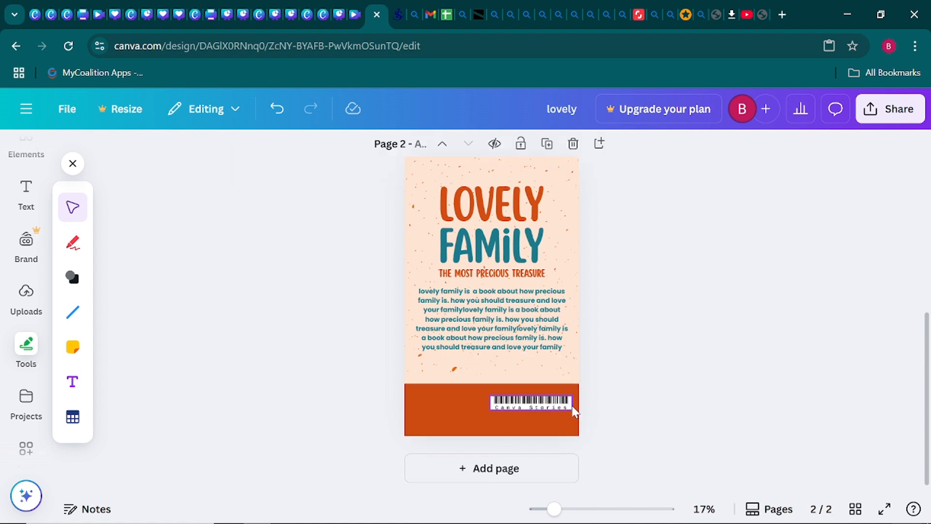
{"action": "left_click", "coordinate": [562, 406]}
{"action": "left_click", "coordinate": [557, 405]}
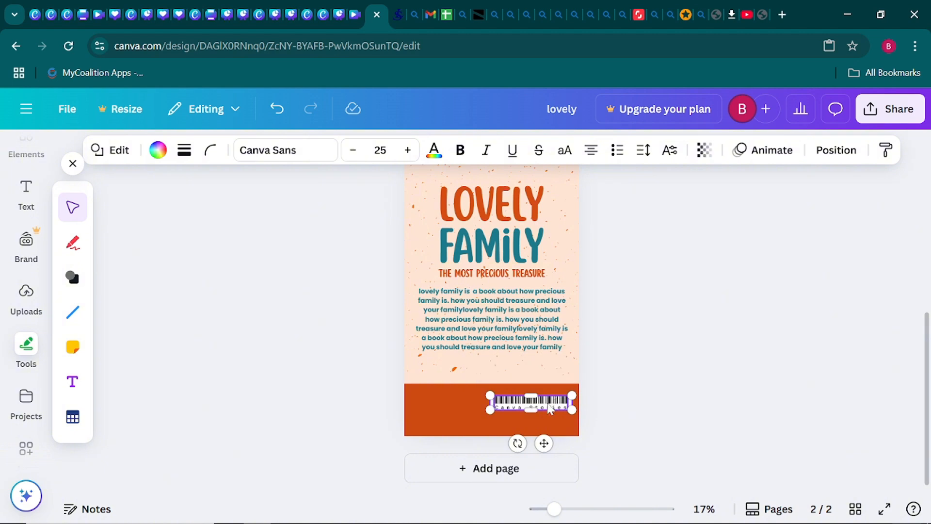
{"action": "left_click_drag", "start_coordinate": [550, 409], "coordinate": [572, 399]}
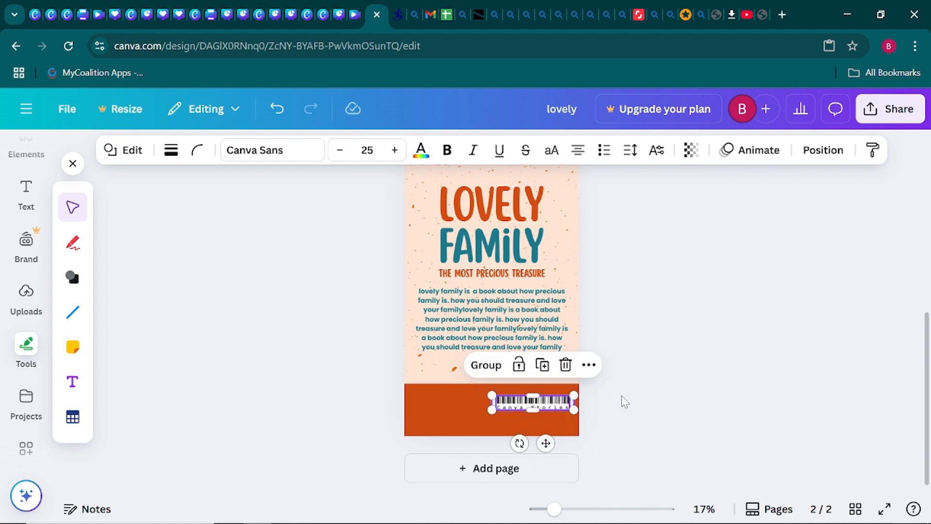
{"action": "left_click", "coordinate": [647, 392]}
- Select all barcode parts and shrink them from the corners to fit the white label
{"action": "left_click", "coordinate": [569, 409]}
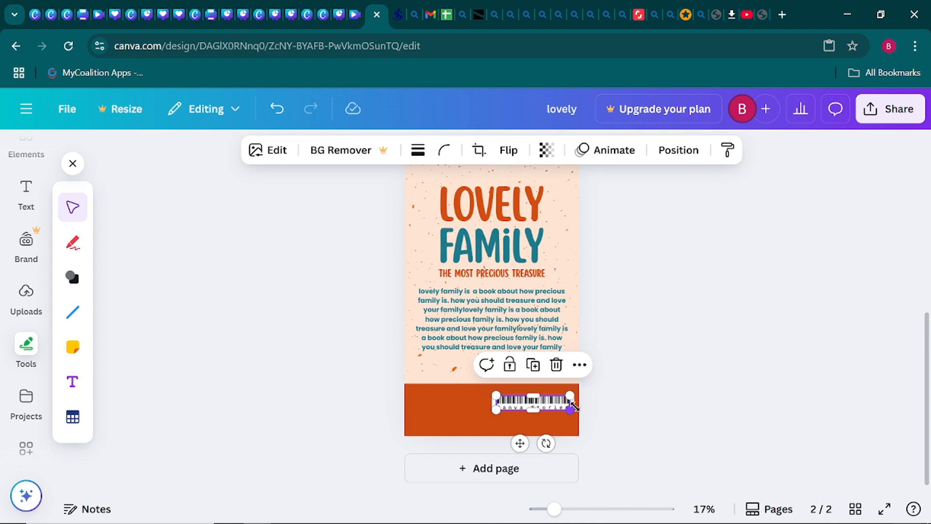
{"action": "left_click", "coordinate": [644, 417]}
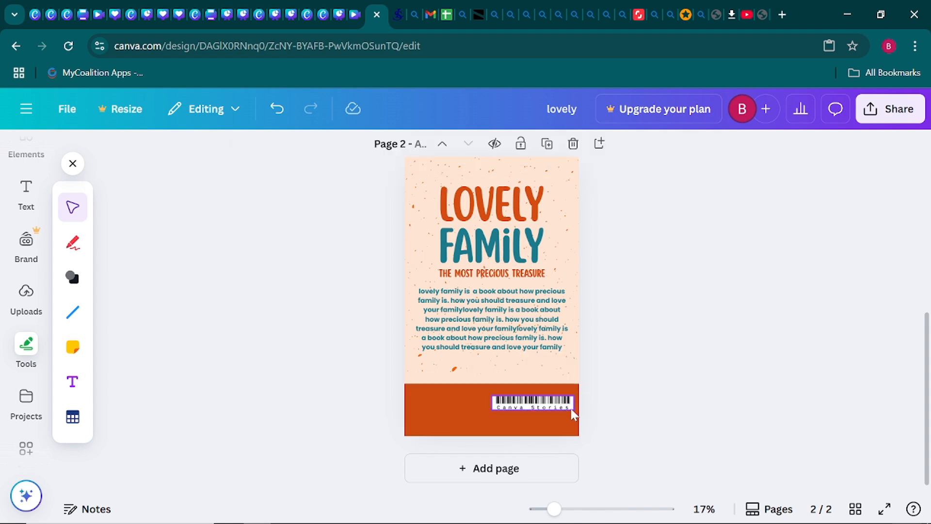
{"action": "left_click", "coordinate": [554, 401]}
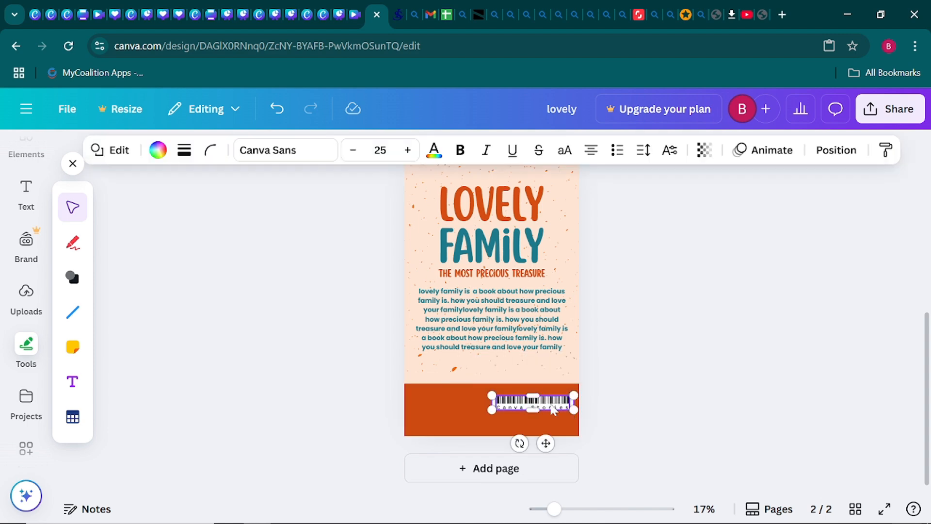
{"action": "left_click", "coordinate": [553, 406], "text": "shift"}
{"action": "left_click_drag", "start_coordinate": [575, 396], "coordinate": [575, 397]}
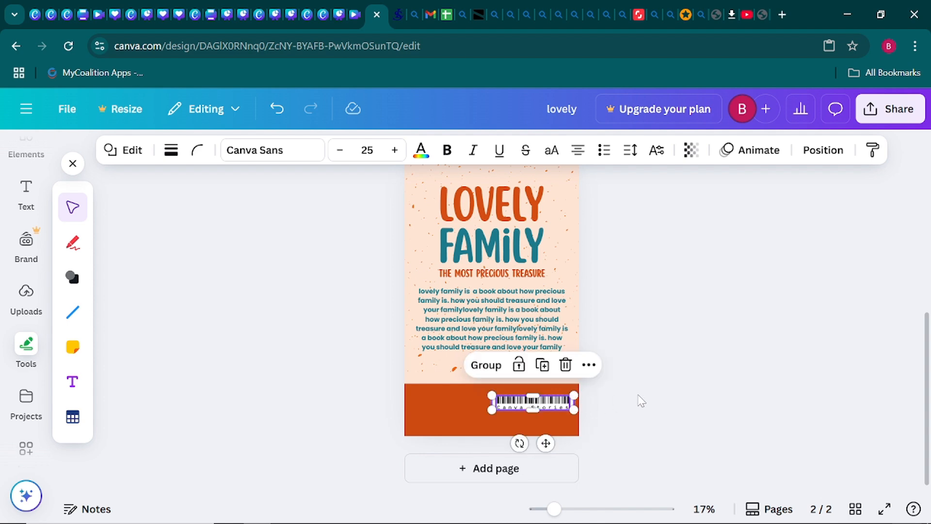
{"action": "left_click", "coordinate": [637, 395]}
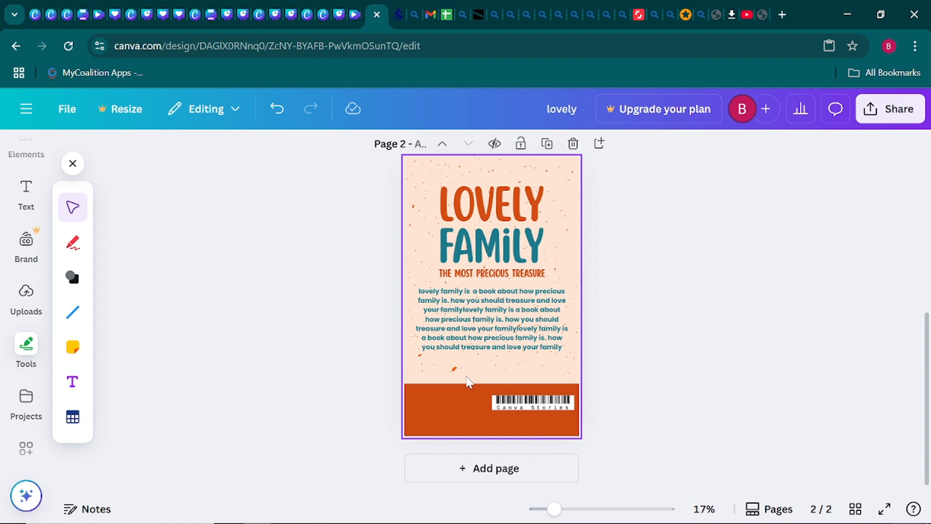
{"action": "left_click", "coordinate": [491, 404]}
{"action": "left_click_drag", "start_coordinate": [491, 393], "coordinate": [497, 395]}
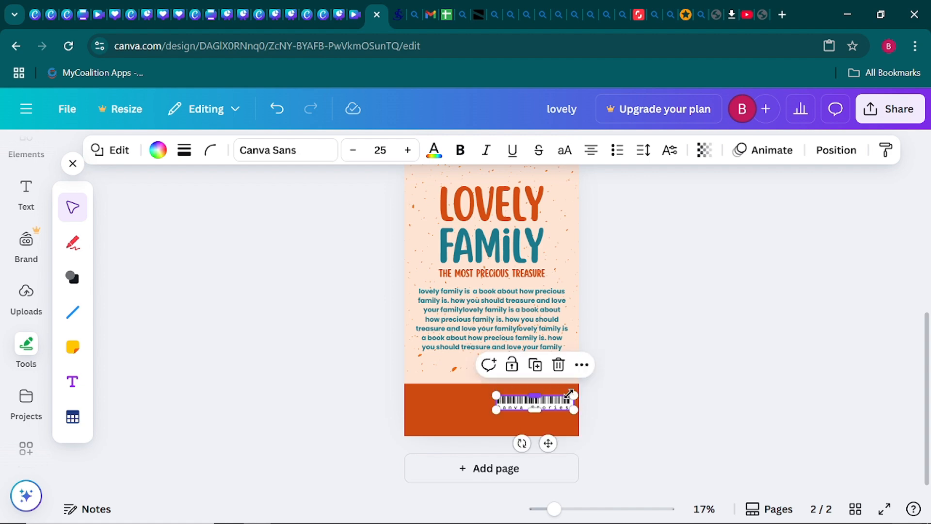
{"action": "left_click_drag", "start_coordinate": [575, 394], "coordinate": [570, 397]}
{"action": "left_click", "coordinate": [690, 399]}
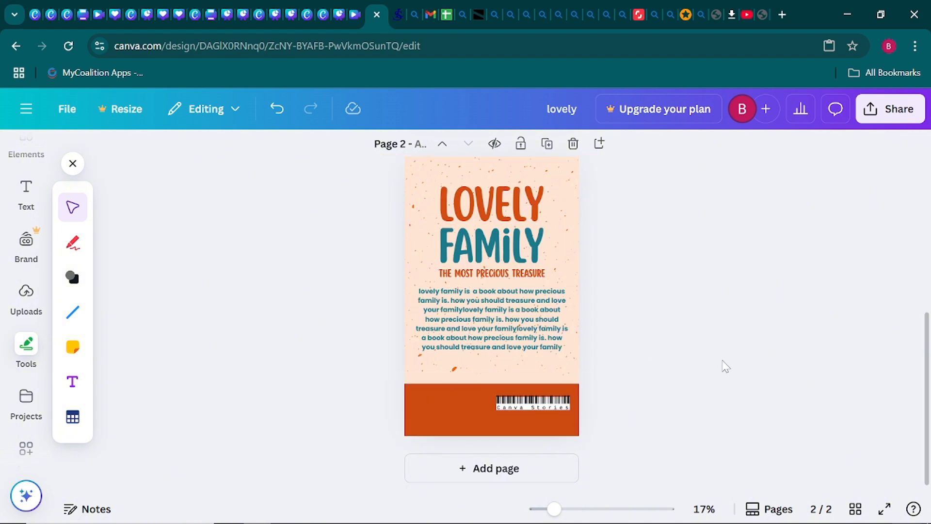
{"action": "scroll", "coordinate": [651, 357], "scroll_direction": "up", "scroll_amount": 6}
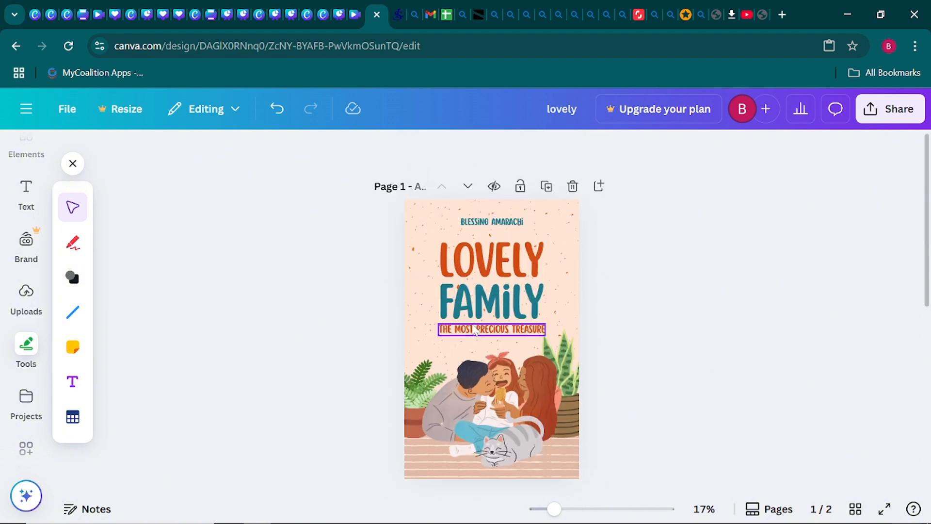
{"action": "scroll", "coordinate": [617, 289], "scroll_direction": "down", "scroll_amount": 5}
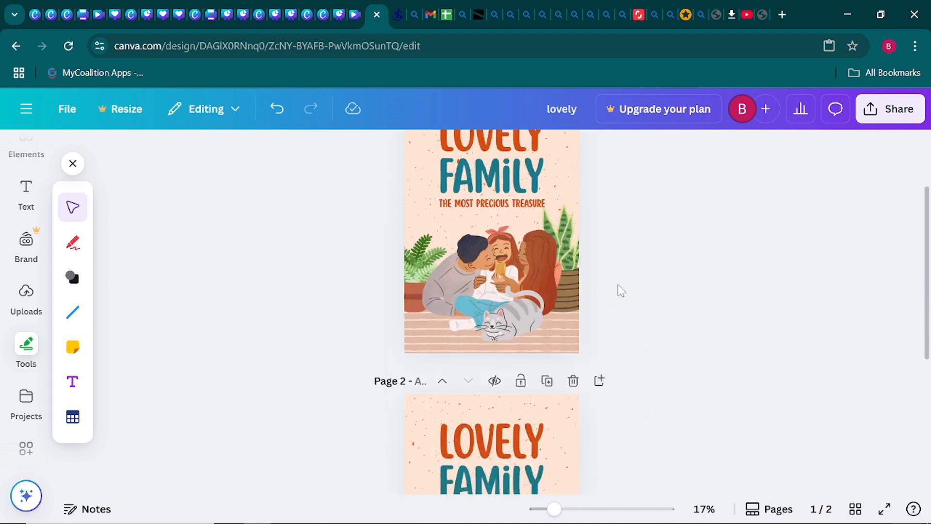
{"action": "scroll", "coordinate": [618, 290], "scroll_direction": "down", "scroll_amount": 3}
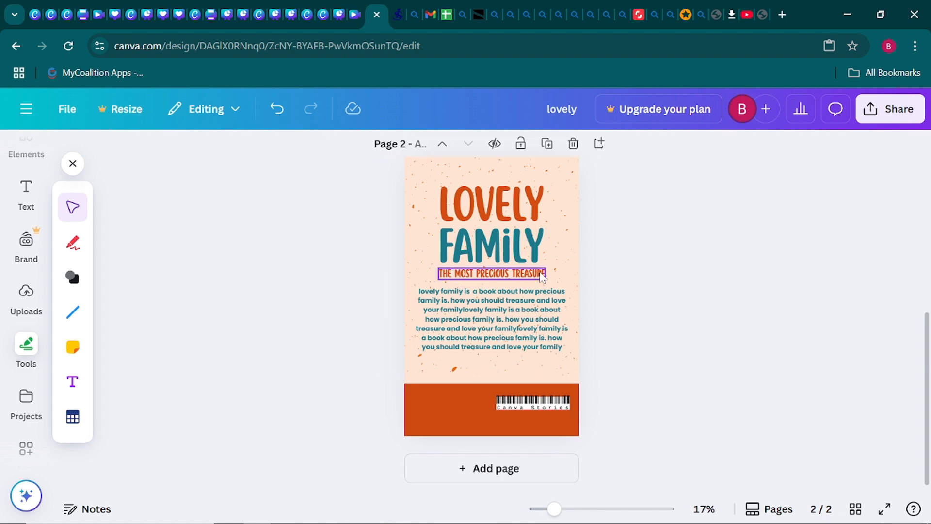
{"action": "scroll", "coordinate": [649, 303], "scroll_direction": "up", "scroll_amount": 4}
{"action": "scroll", "coordinate": [649, 303], "scroll_direction": "up", "scroll_amount": 3}
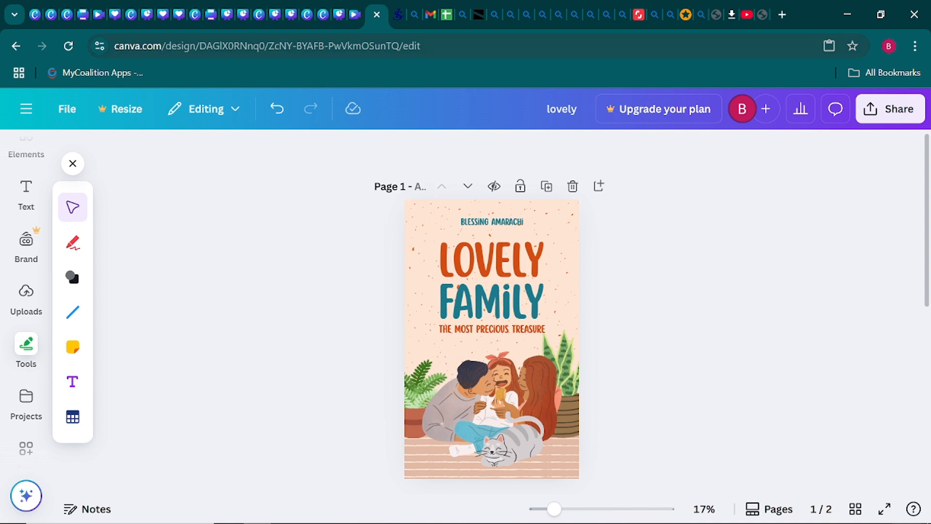
- Present the day 10 deck full screen from slide 41 and advance to the Mini Project slide
{"action": "left_click", "coordinate": [340, 16]}
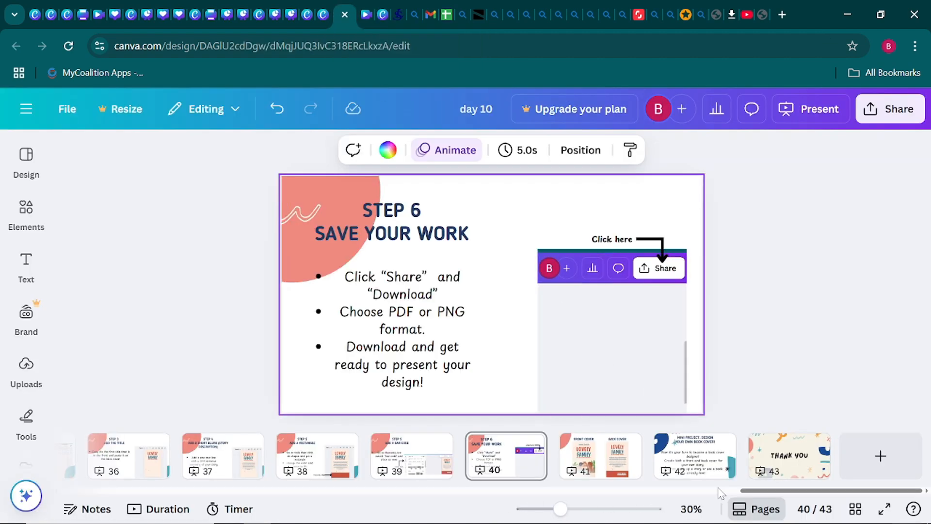
{"action": "left_click", "coordinate": [630, 466]}
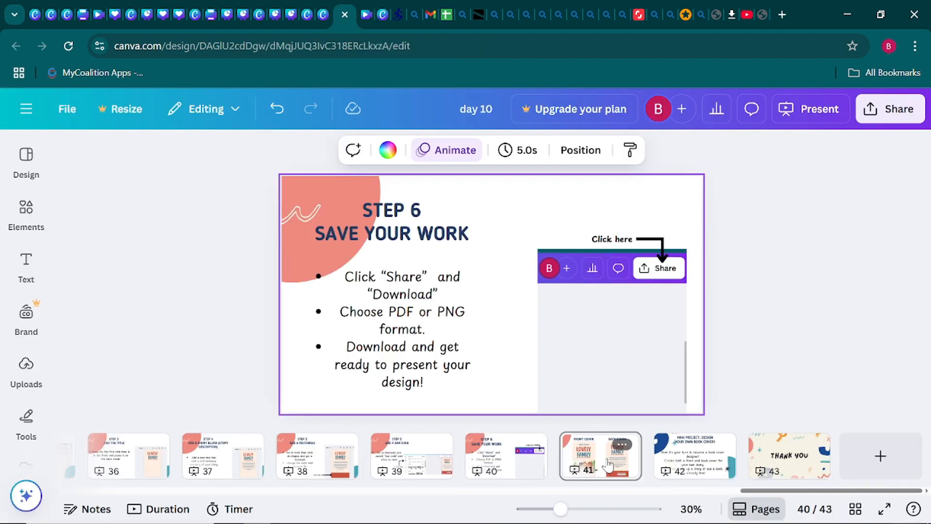
{"action": "left_click", "coordinate": [885, 509]}
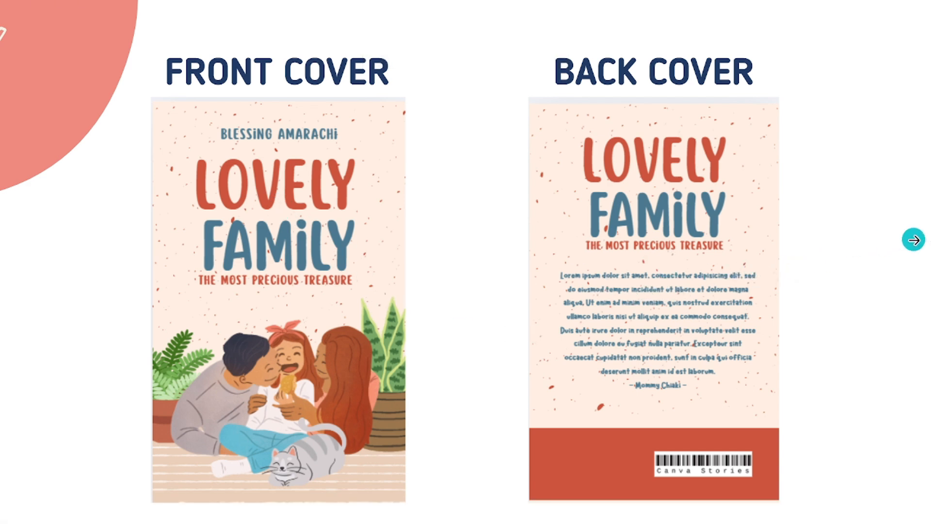
{"action": "left_click", "coordinate": [914, 240]}
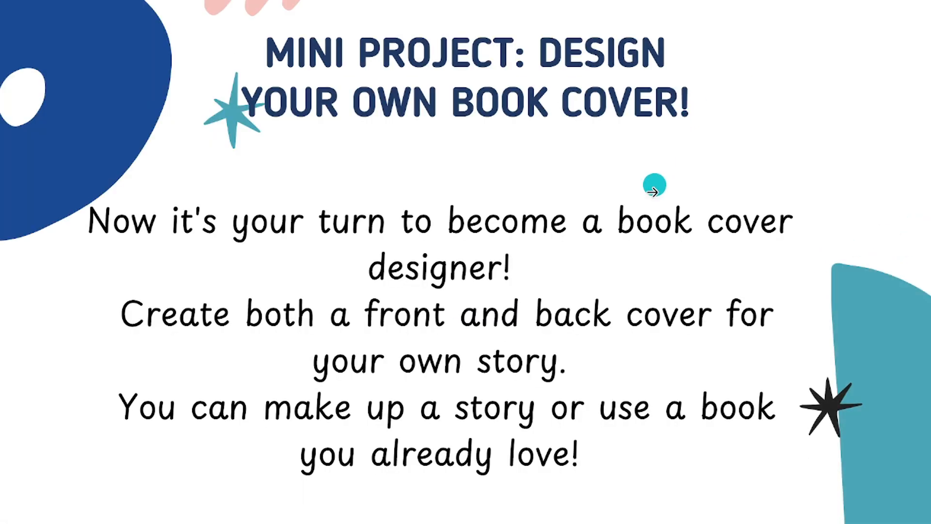